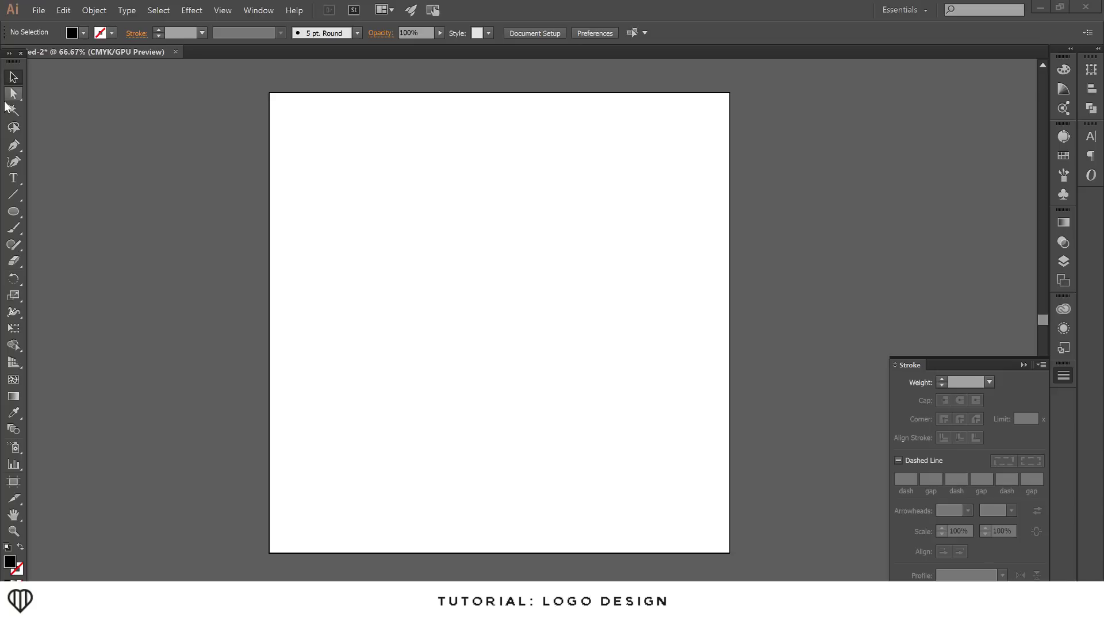
click(36, 10)
click(43, 22)
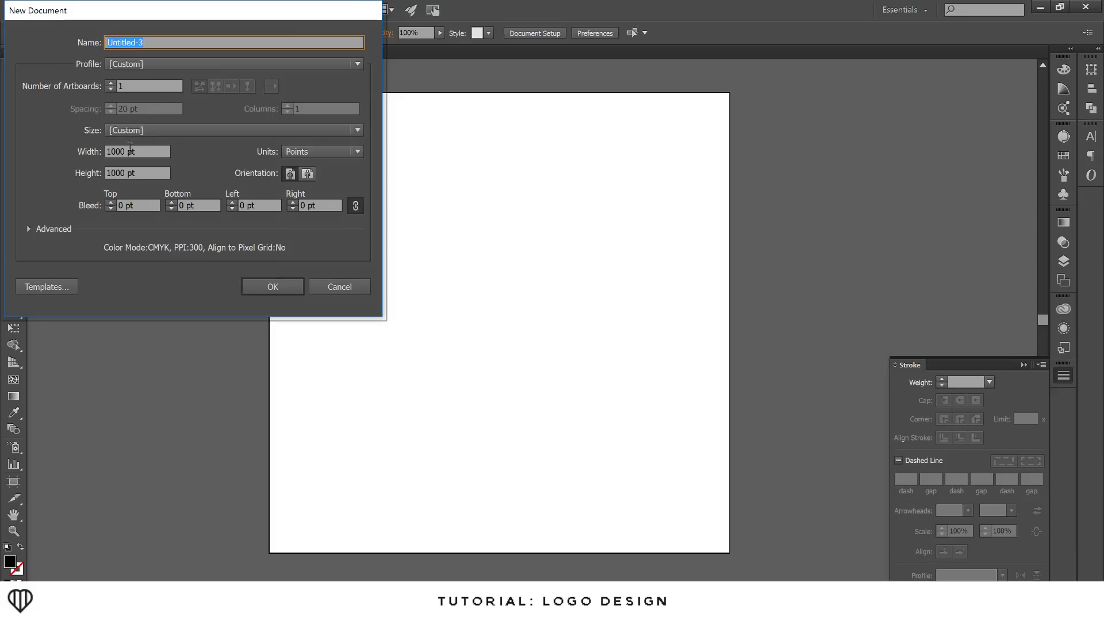
click(144, 151)
click(156, 173)
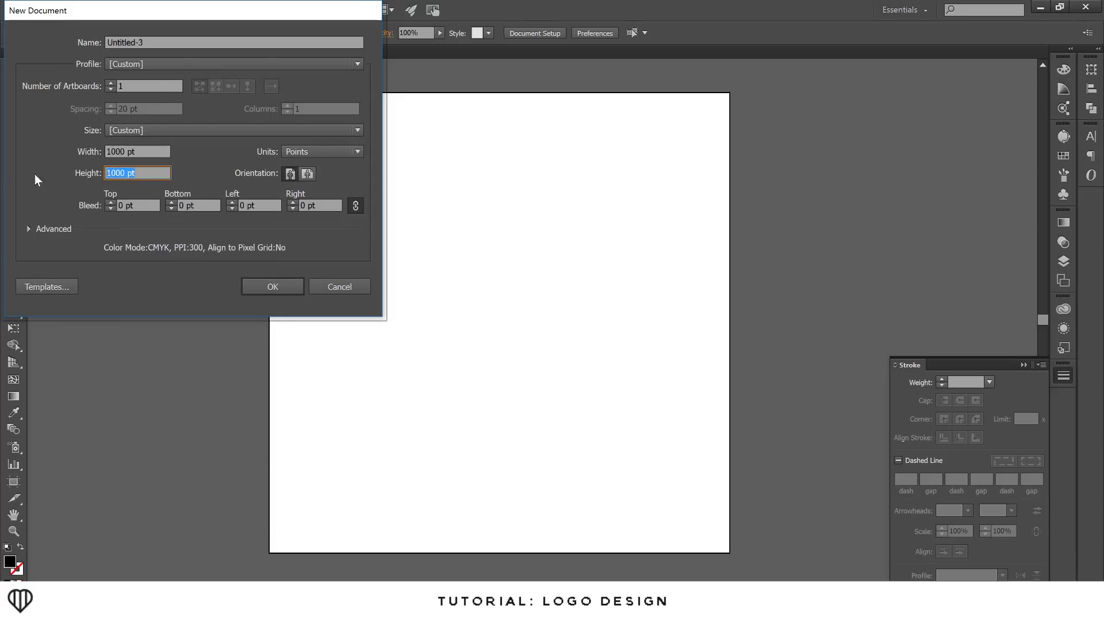
click(320, 293)
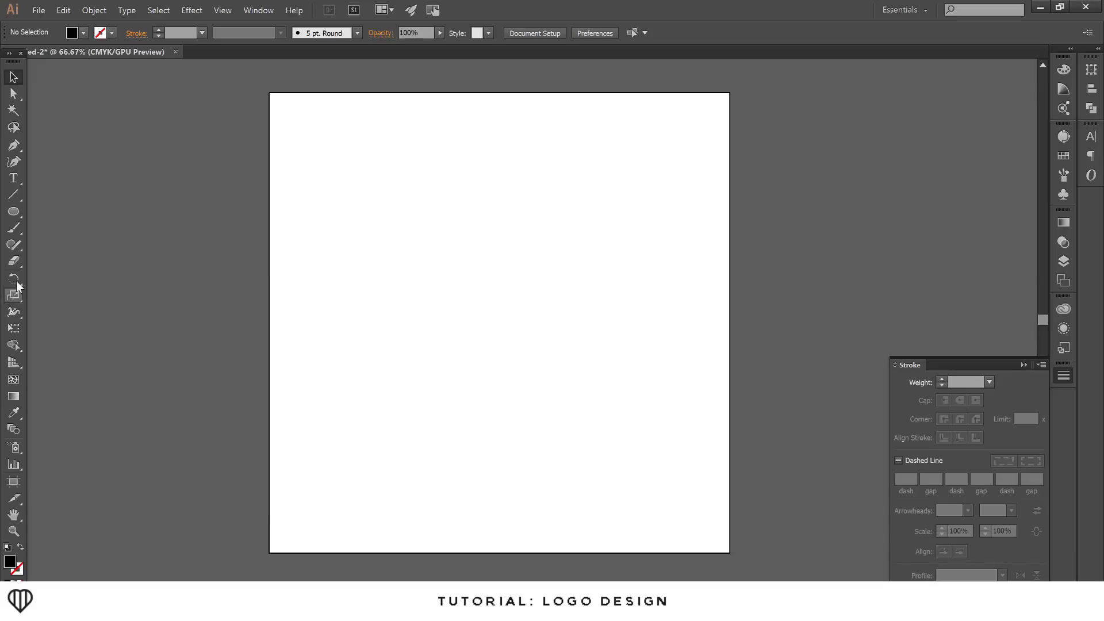
Step: Draw a long, thin black horizontal bar with the Rectangle tool, about 612 pt wide and 44 pt high, in the artboard's upper half
click(14, 213)
drag(14, 219, 50, 216)
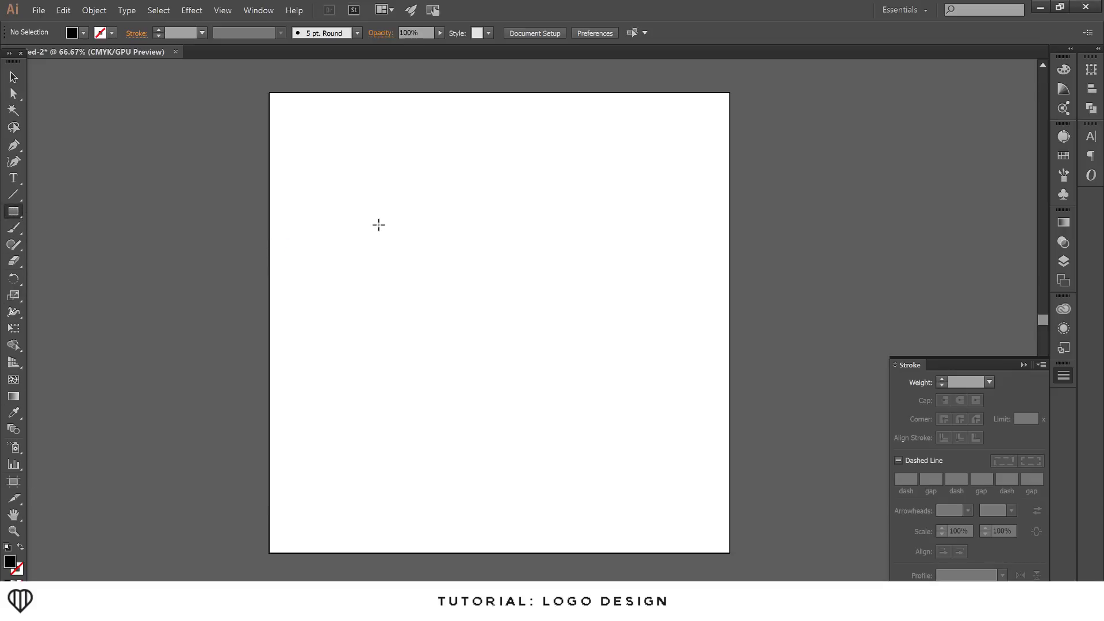
drag(378, 224, 659, 248)
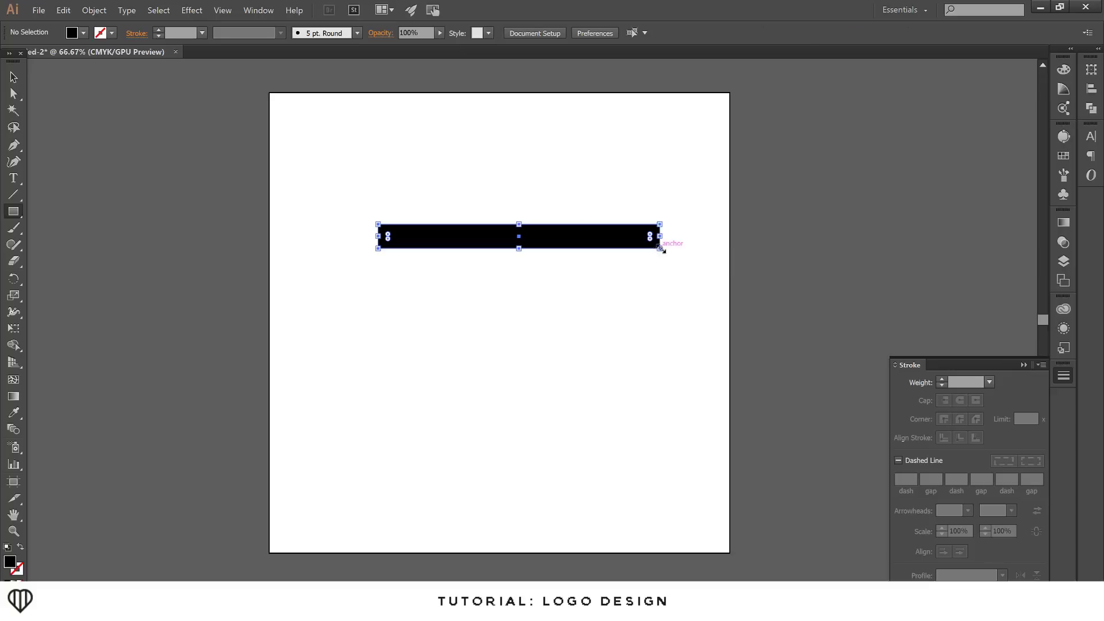
key(v)
key(ctrl+shift+a)
Step: Move the bar down and slightly left on the artboard, and place a copy of it straight below
drag(521, 244, 504, 265)
key(ctrl+shift+a)
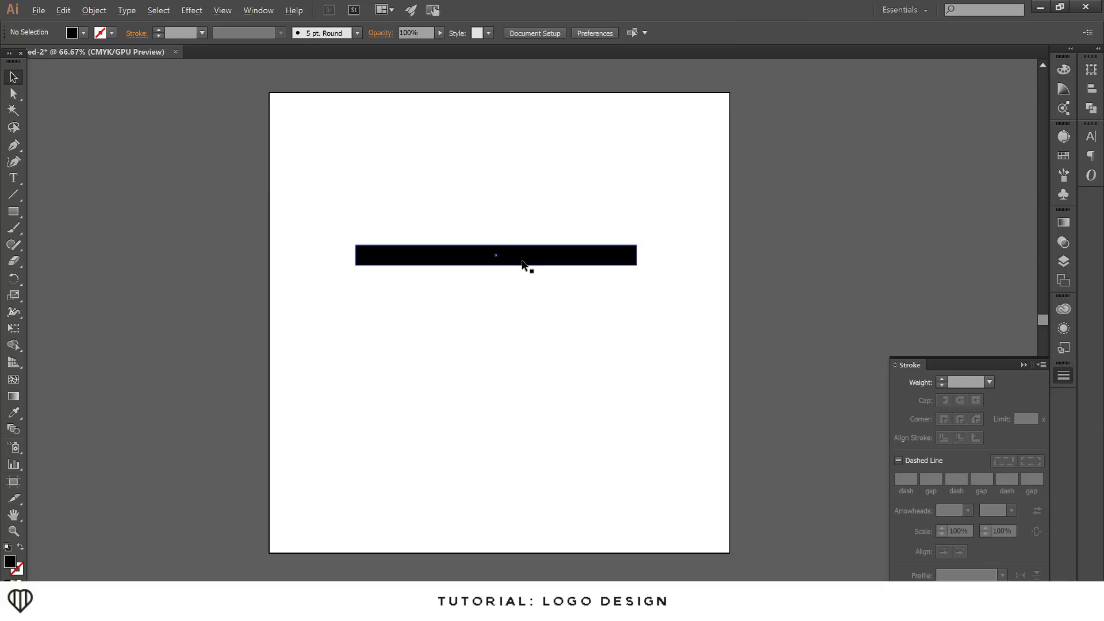
drag(522, 264, 521, 372)
click(541, 333)
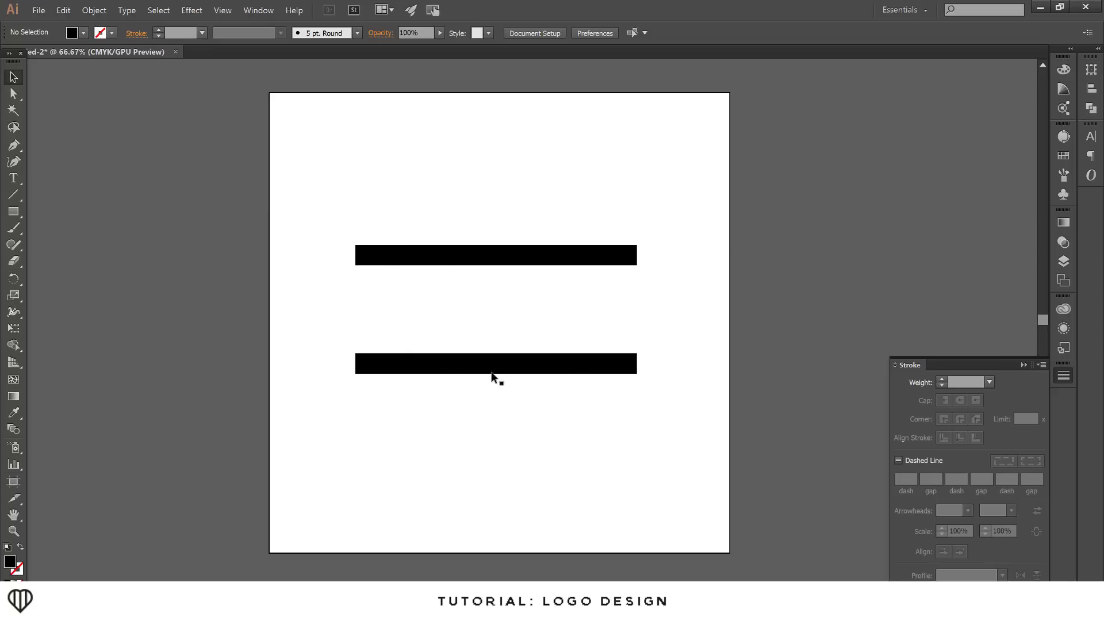
Step: Draw a circle about 280 pt across that spans from the upper bar's top edge to the lower bar's bottom edge
drag(13, 211, 80, 243)
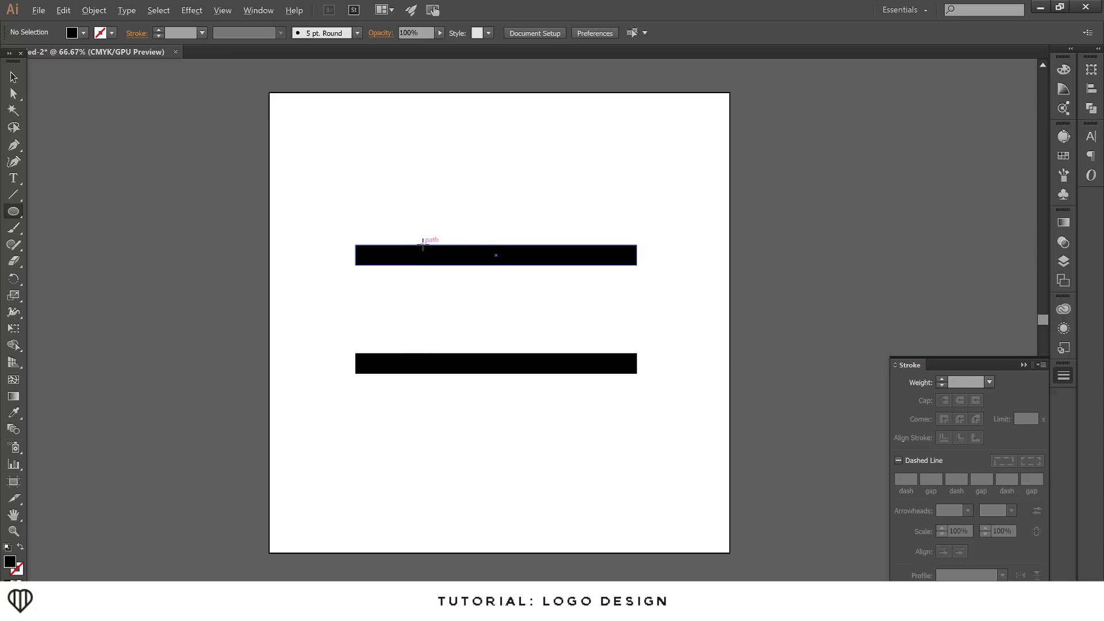
drag(422, 244, 535, 374)
key(ctrl+z)
click(14, 77)
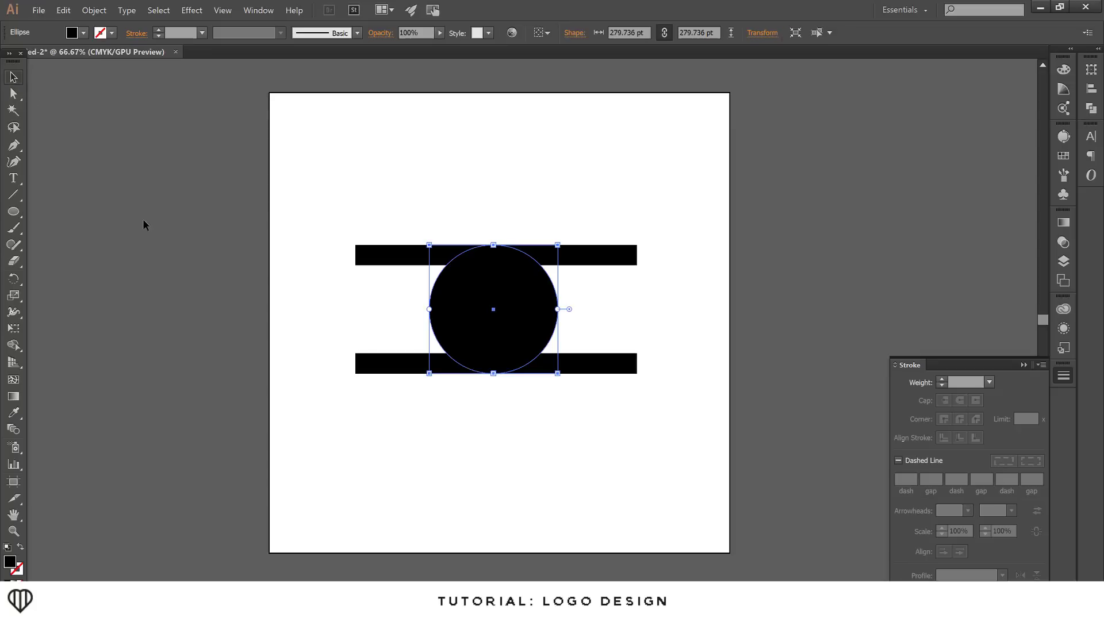
click(436, 352)
Step: Draw a smaller circle about 191 pt across that fits exactly between the inner edges of the two bars
scroll(525, 241, up, 1)
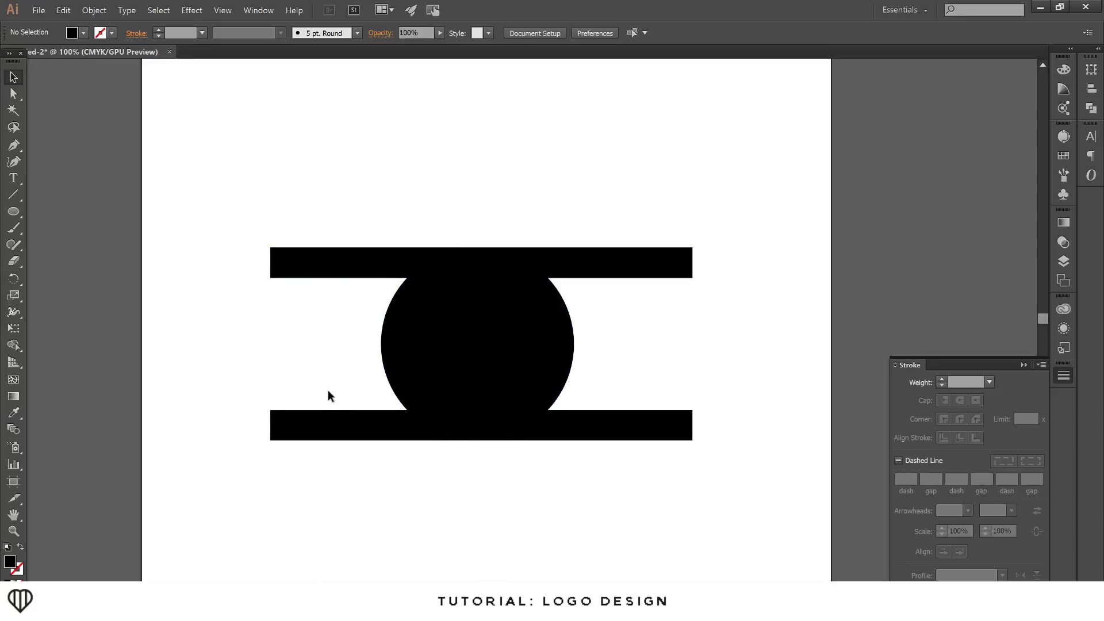
click(13, 211)
drag(292, 278, 358, 410)
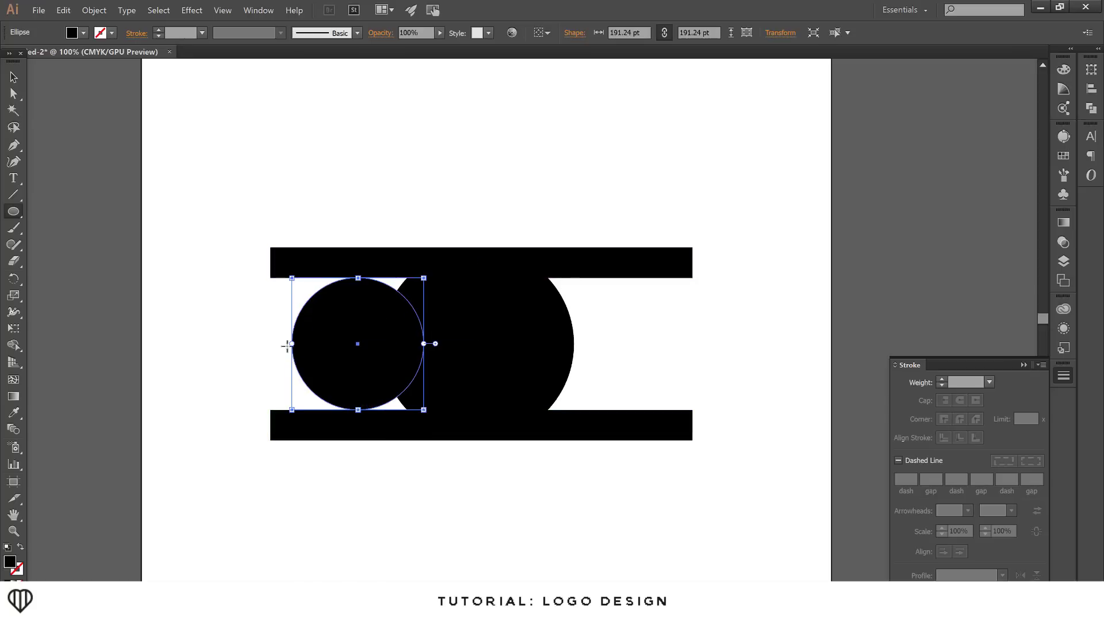
click(13, 76)
click(109, 114)
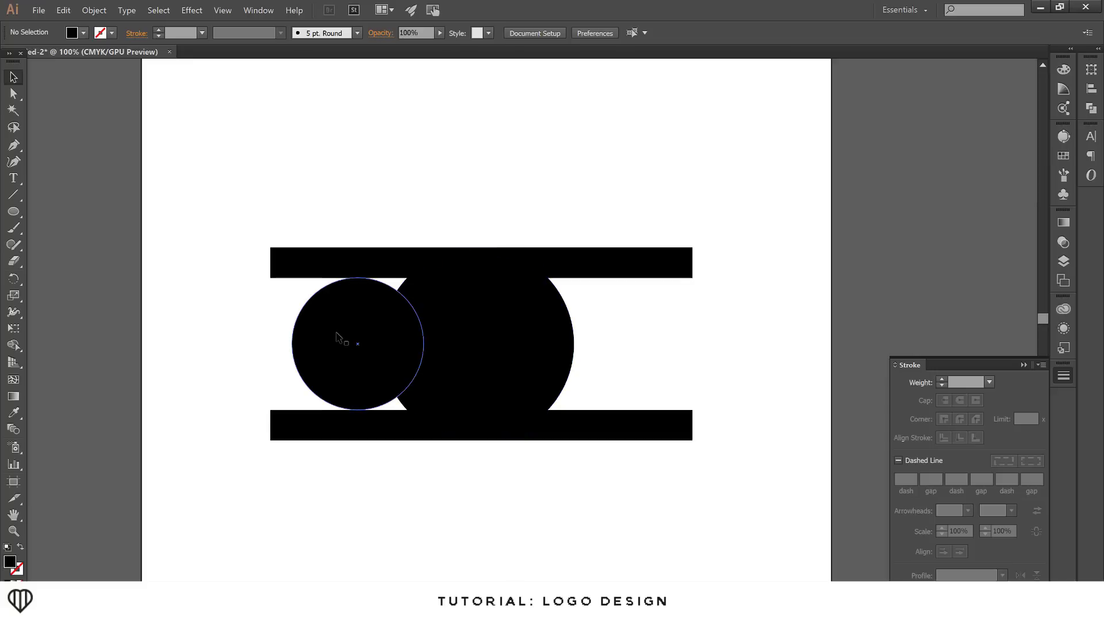
Step: Move the small circle onto the centre of the large circle and check the outlines of all the shapes
drag(344, 336, 459, 338)
drag(529, 344, 527, 344)
click(561, 339)
key(ctrl+a)
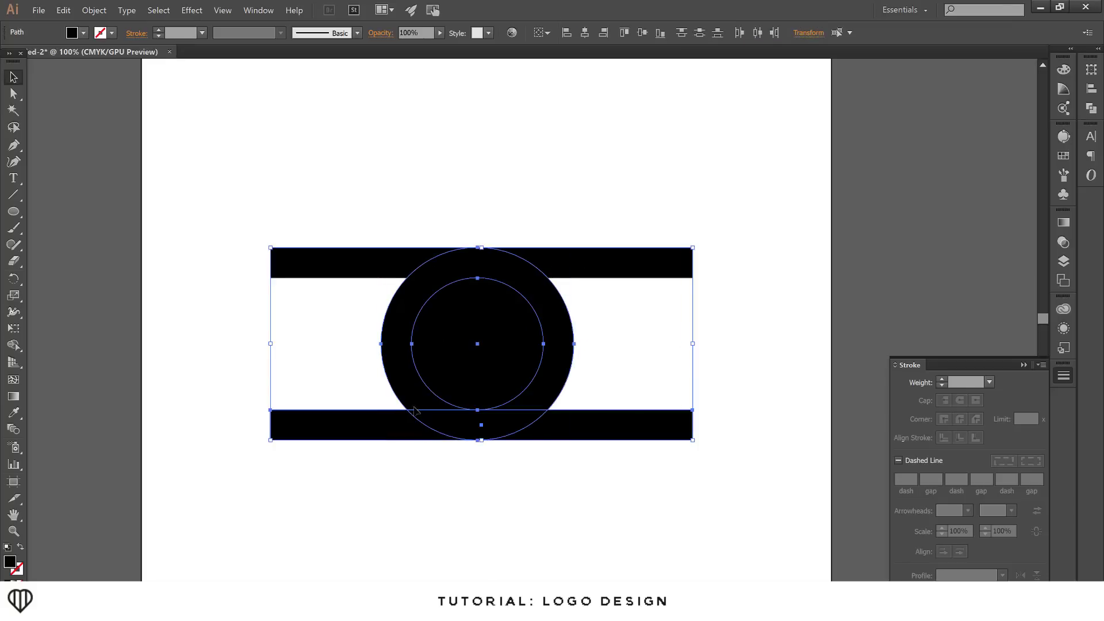
shift+click(394, 262)
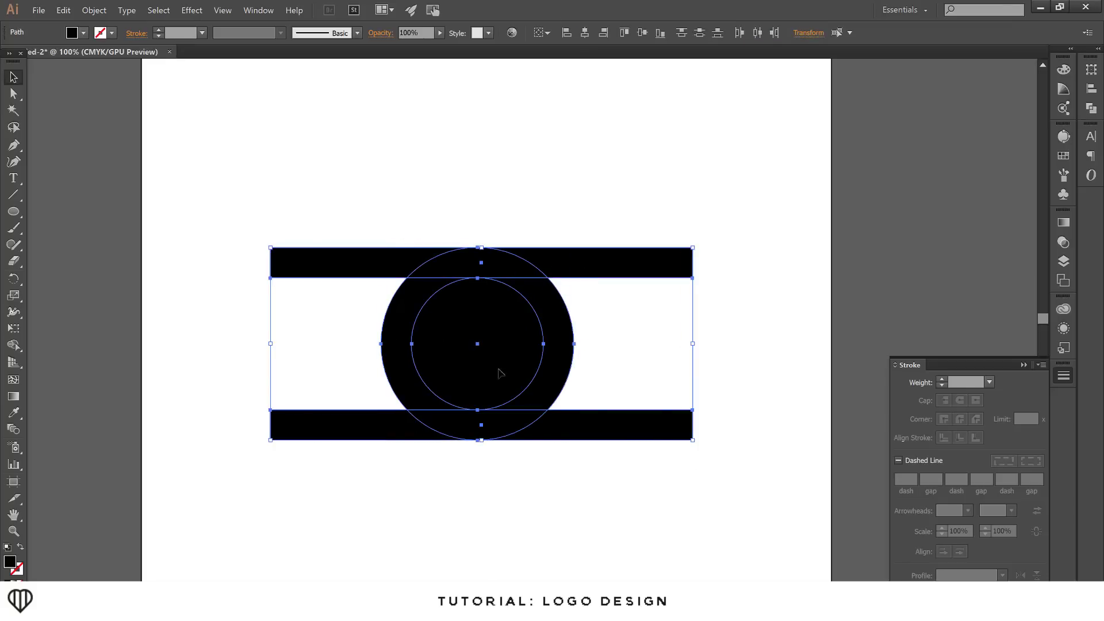
click(390, 170)
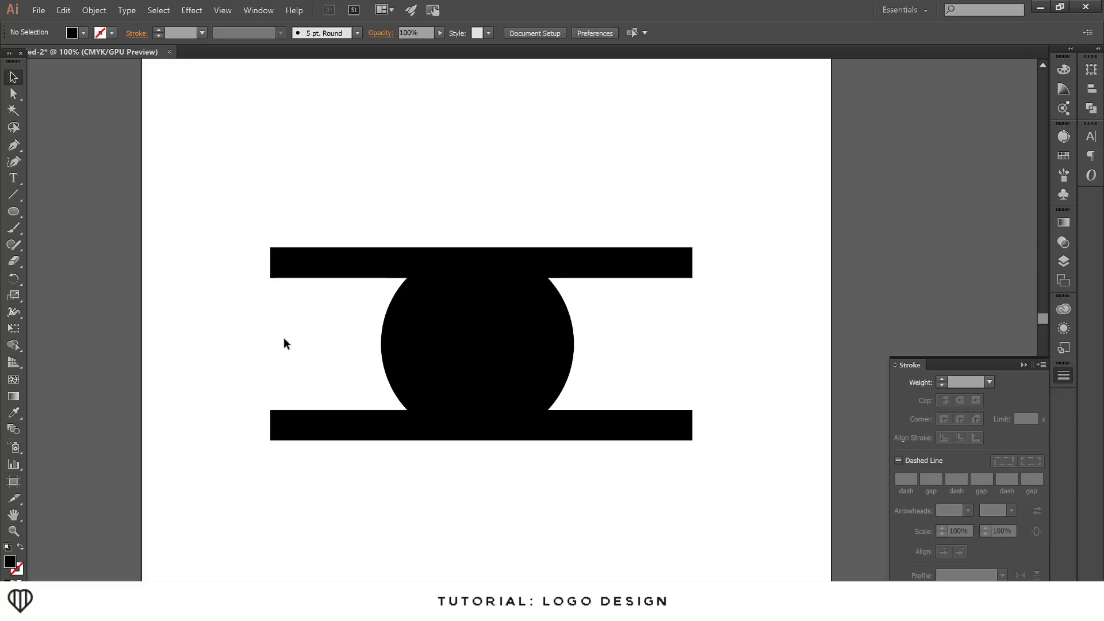
Step: Cut the inner circle out of the large circle with the Shape Builder tool to form a ring
drag(309, 327, 685, 352)
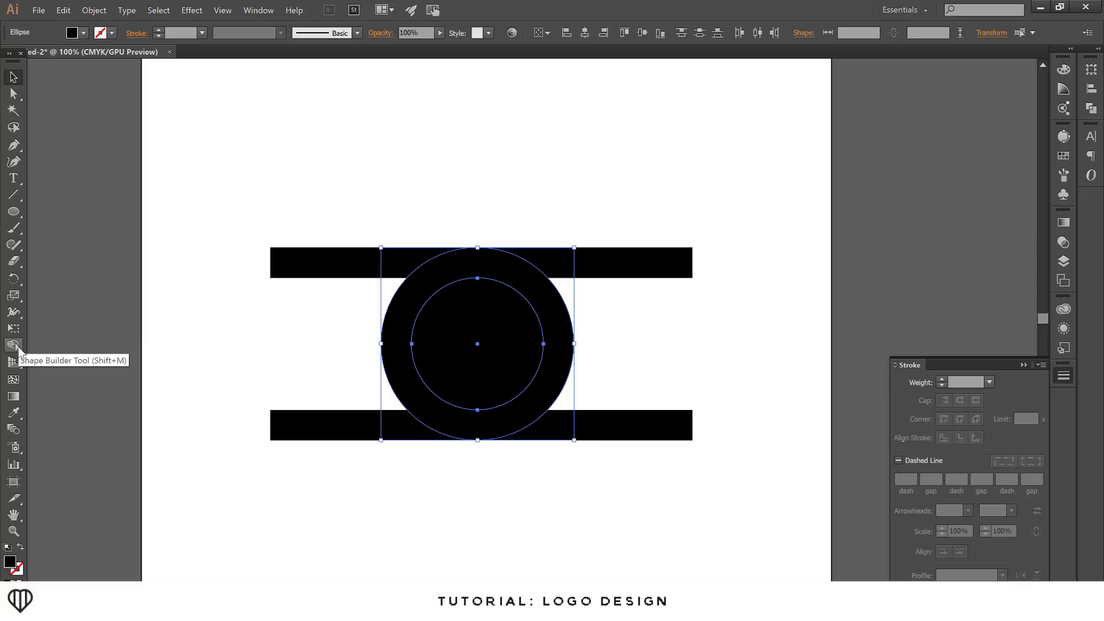
click(16, 346)
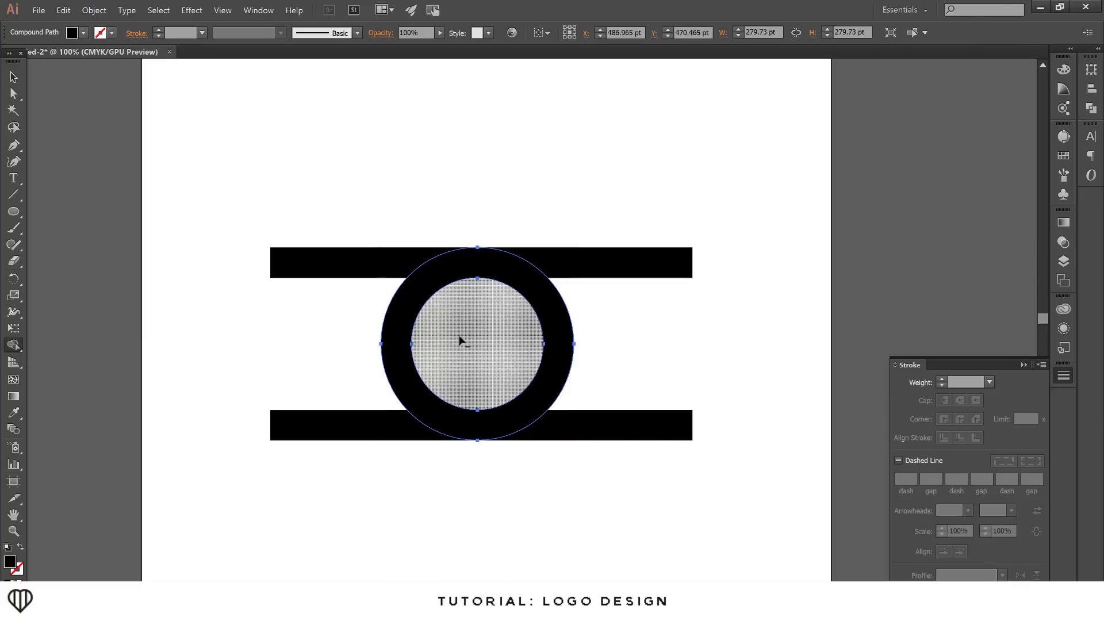
alt+click(460, 340)
click(14, 77)
click(379, 190)
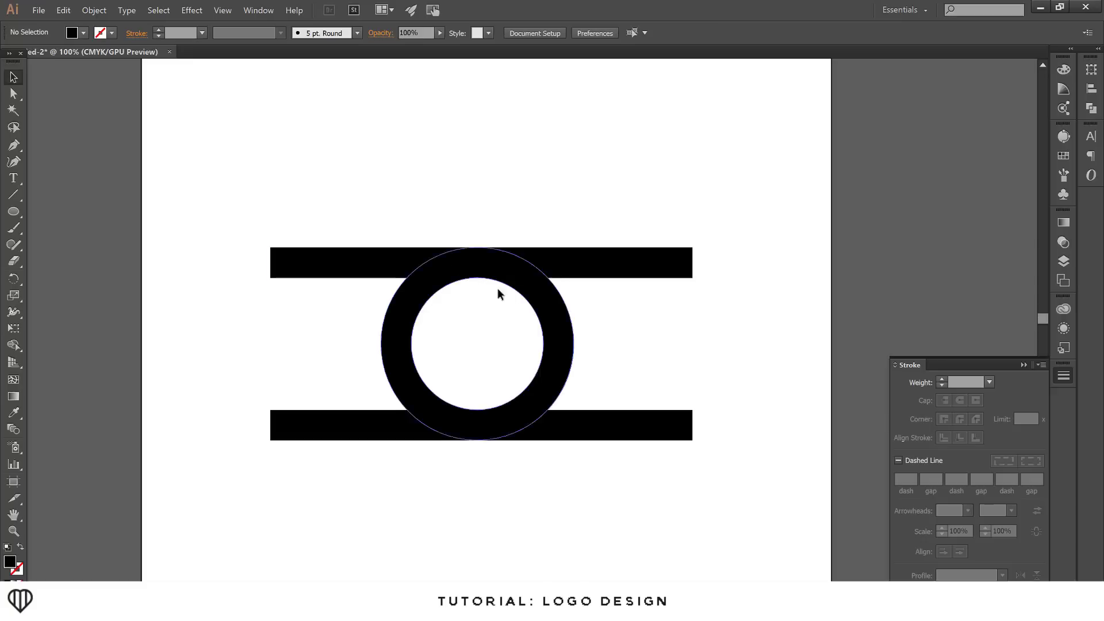
Step: Move the ring to the artboard's upper-right corner and the lower bar onto the pasteboard beside the artboard's right edge
scroll(562, 360, down, 1)
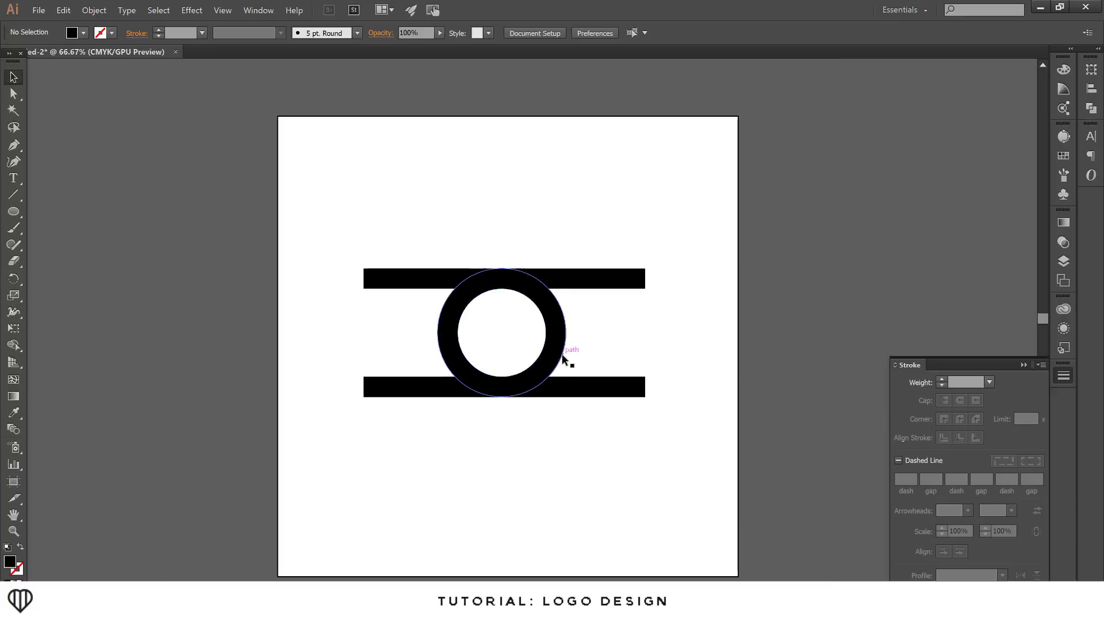
scroll(460, 254, up, 1)
scroll(553, 306, down, 2)
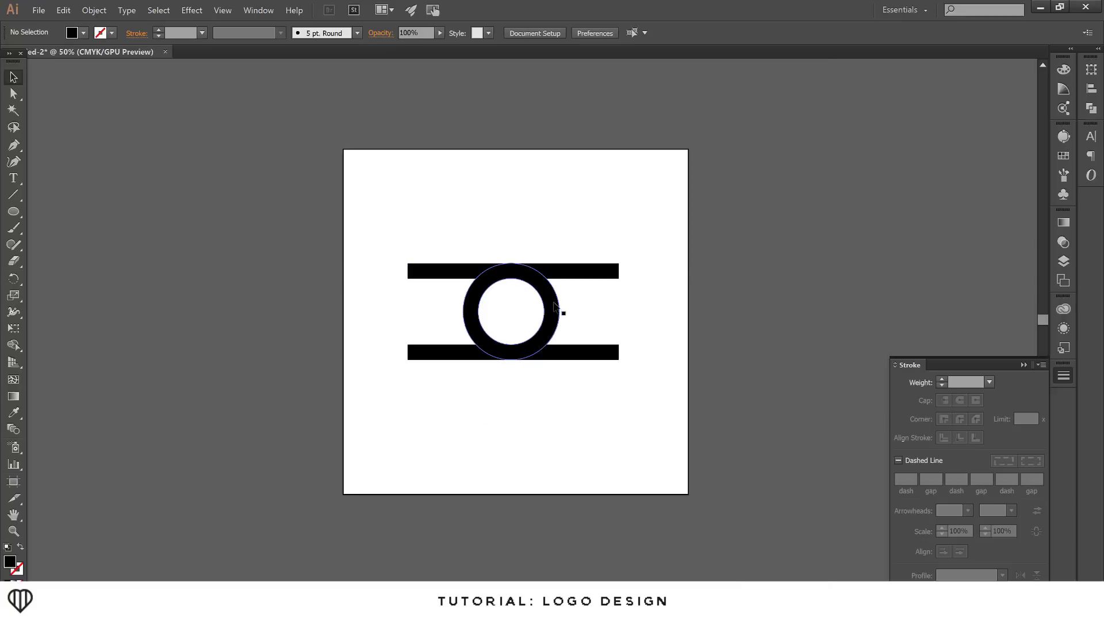
drag(558, 309, 732, 191)
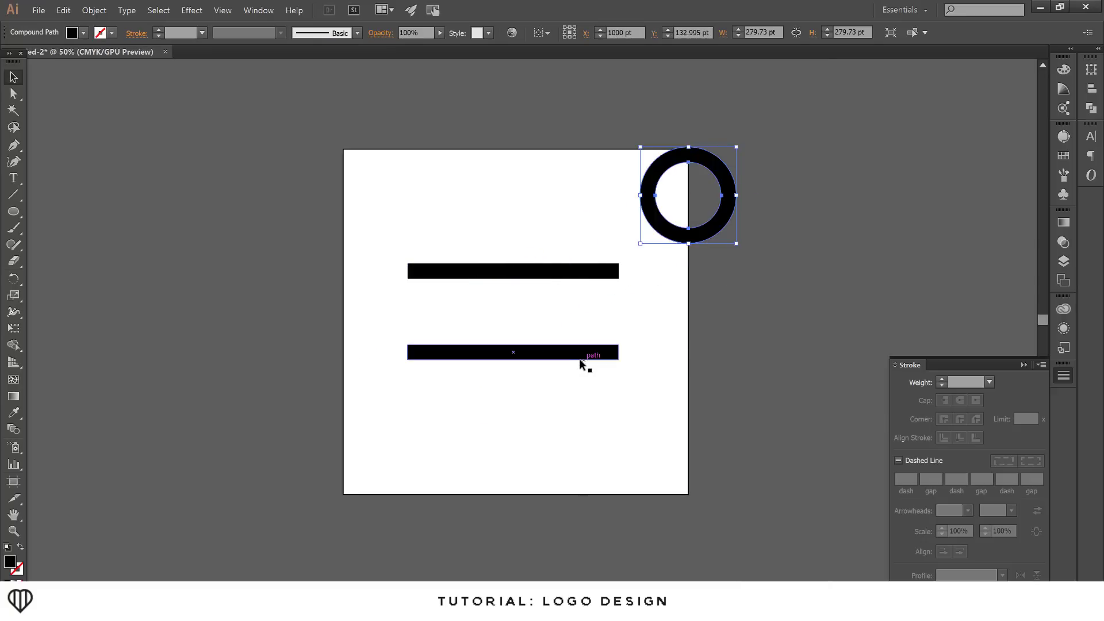
drag(586, 365, 889, 291)
click(737, 374)
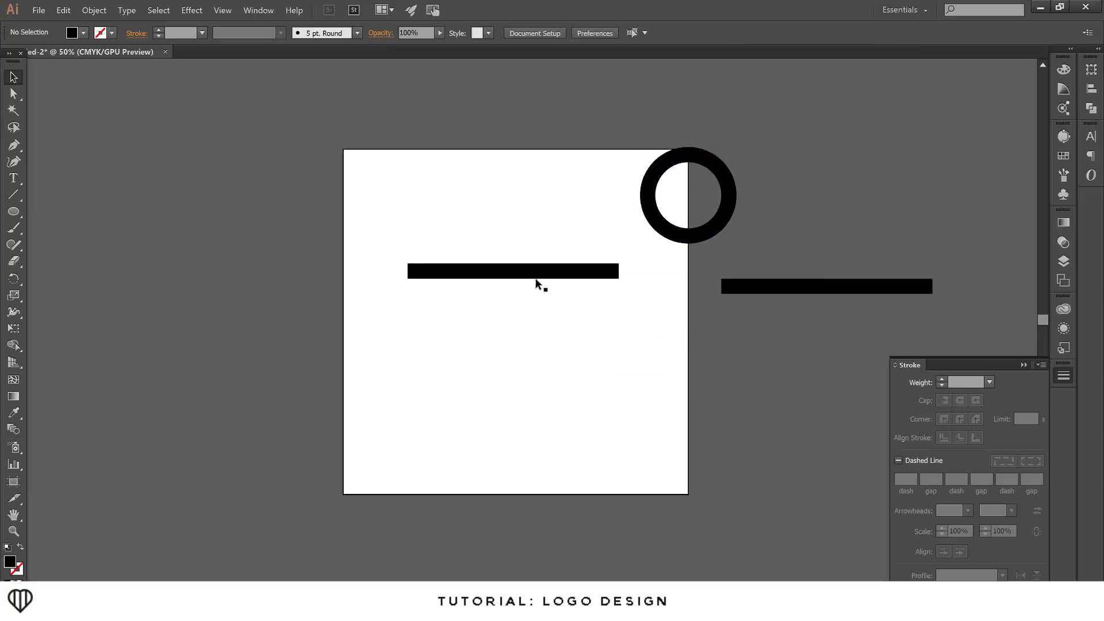
Step: Move the remaining bar to the artboard's middle, rotate it to a steep right-leaning diagonal and shift it slightly left of centre
drag(536, 280, 537, 329)
scroll(543, 341, up, 1)
click(546, 321)
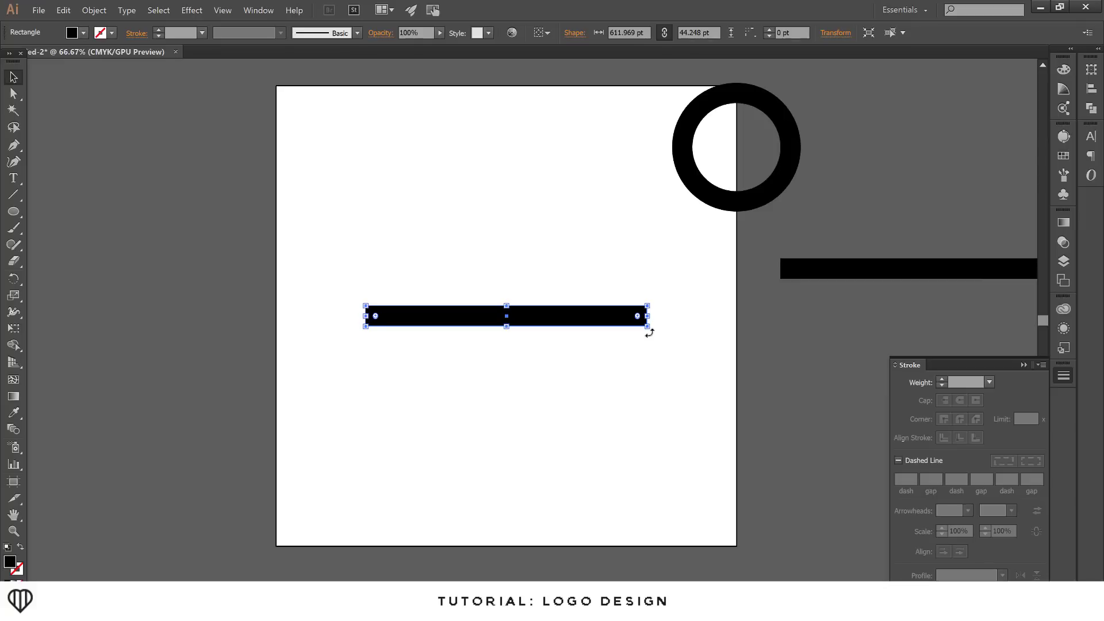
drag(649, 333, 516, 243)
mouse_move(545, 198)
mouse_down()
mouse_move(528, 183)
mouse_move(537, 197)
mouse_up()
click(537, 280)
click(523, 228)
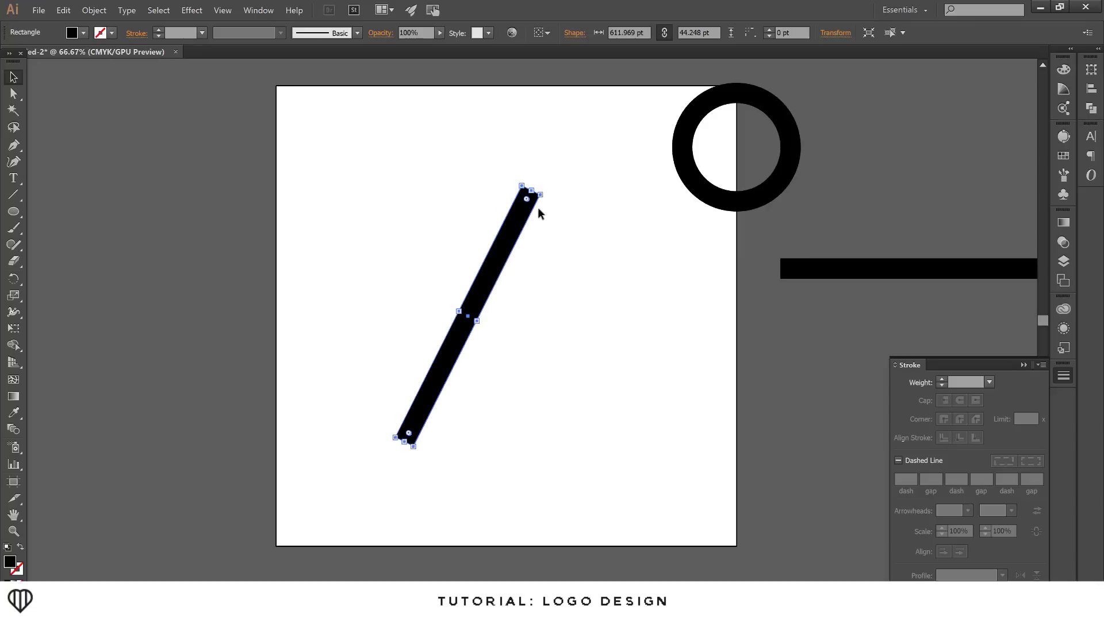
drag(509, 256, 500, 251)
click(680, 225)
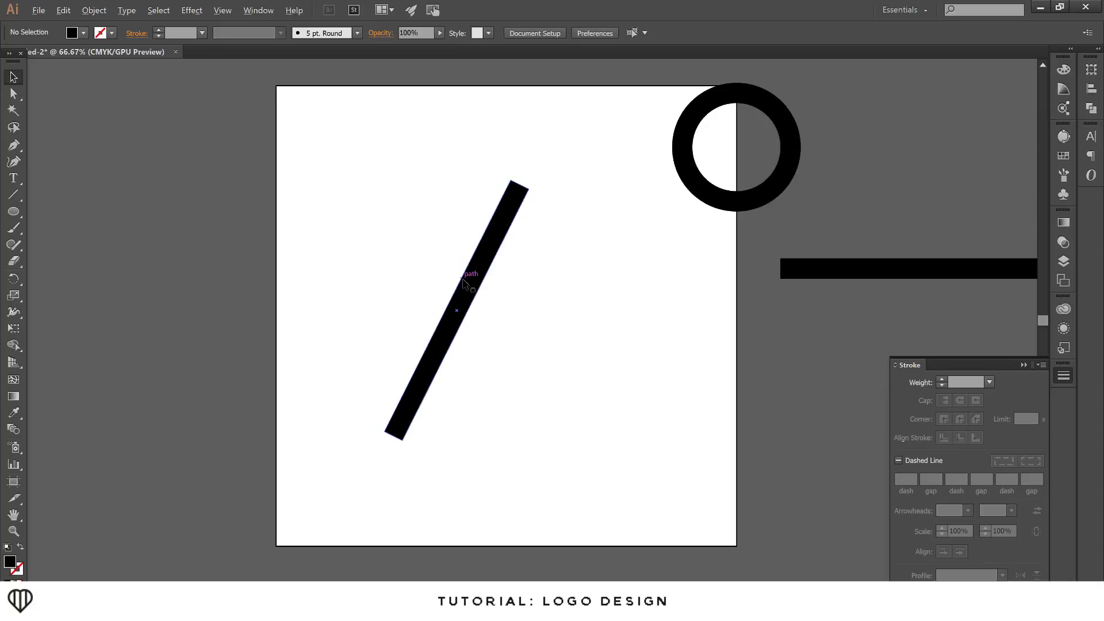
Step: Place a copy of the diagonal bar to its right and reflect the copy across the vertical axis
drag(464, 280, 552, 291)
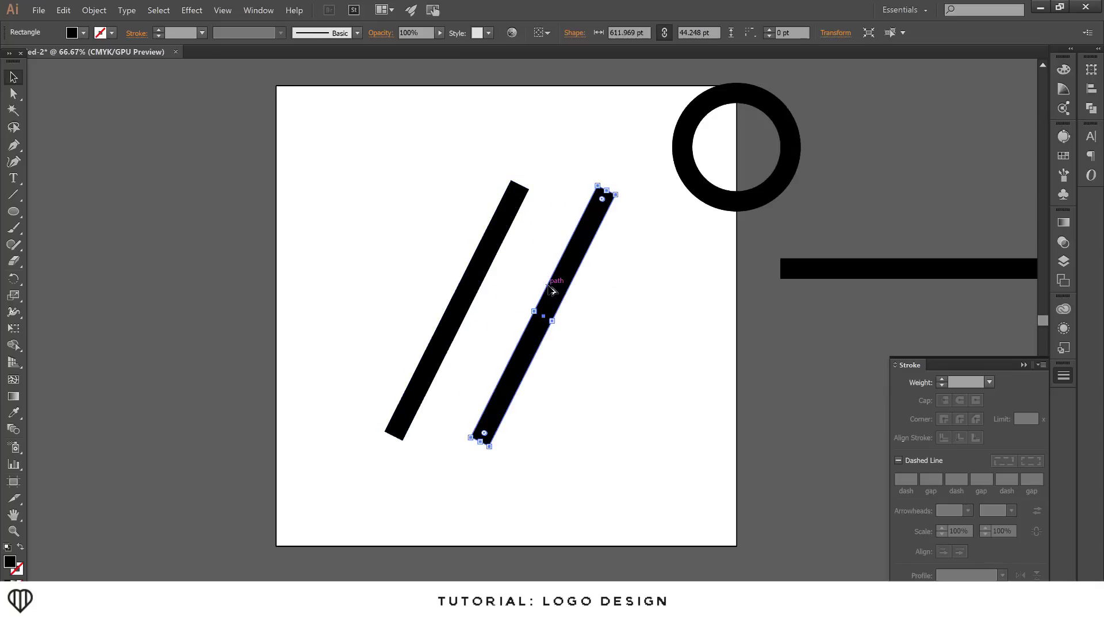
click(530, 278)
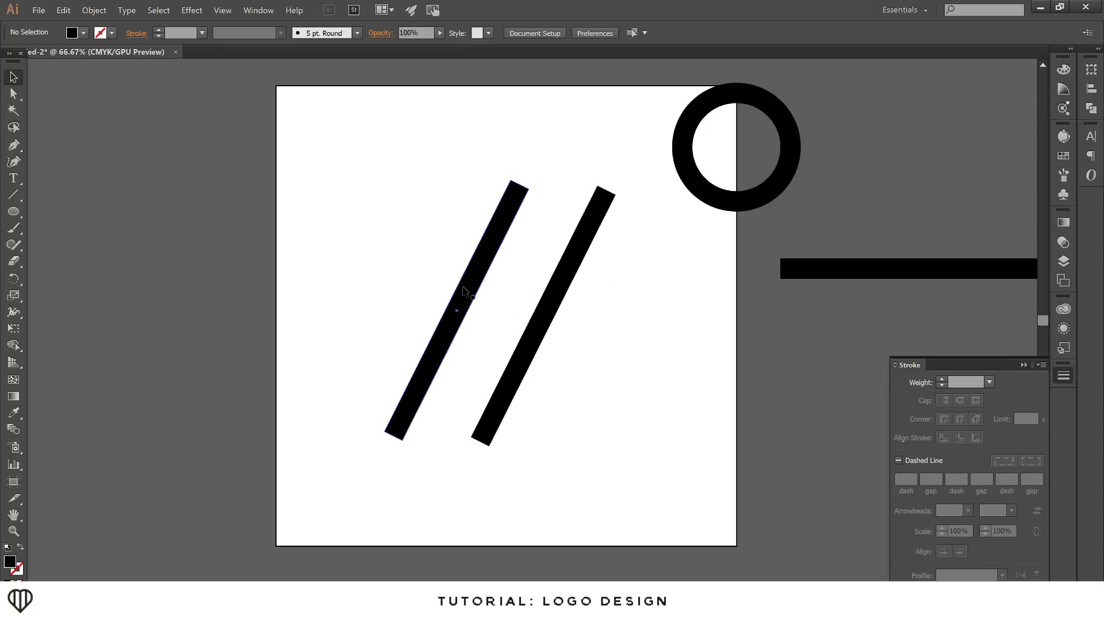
click(542, 310)
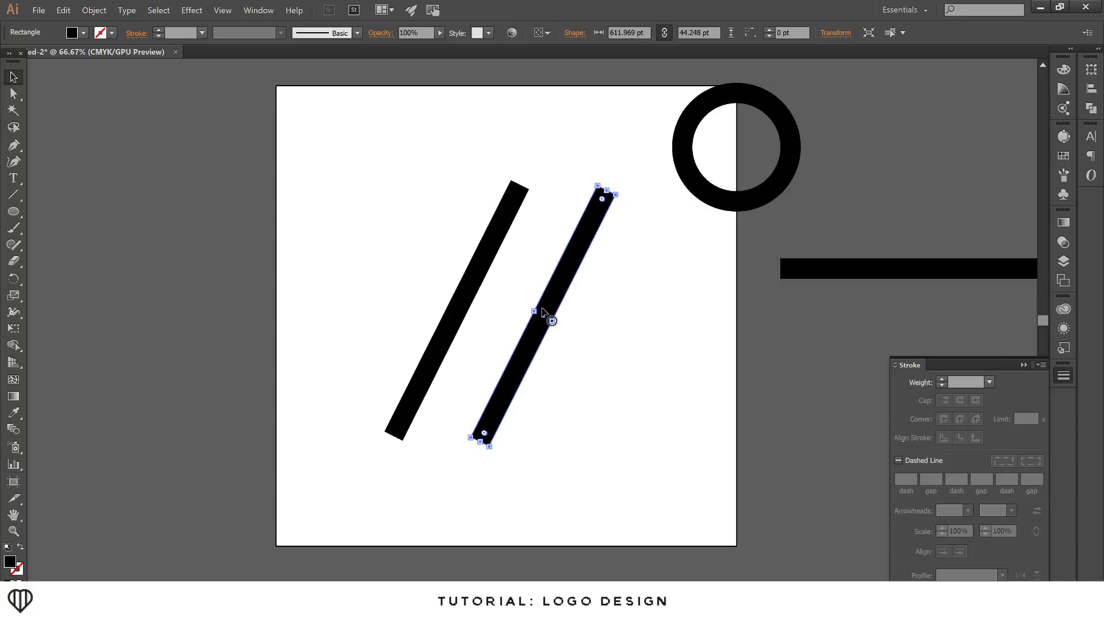
right_click(542, 308)
mouse_move(396, 335)
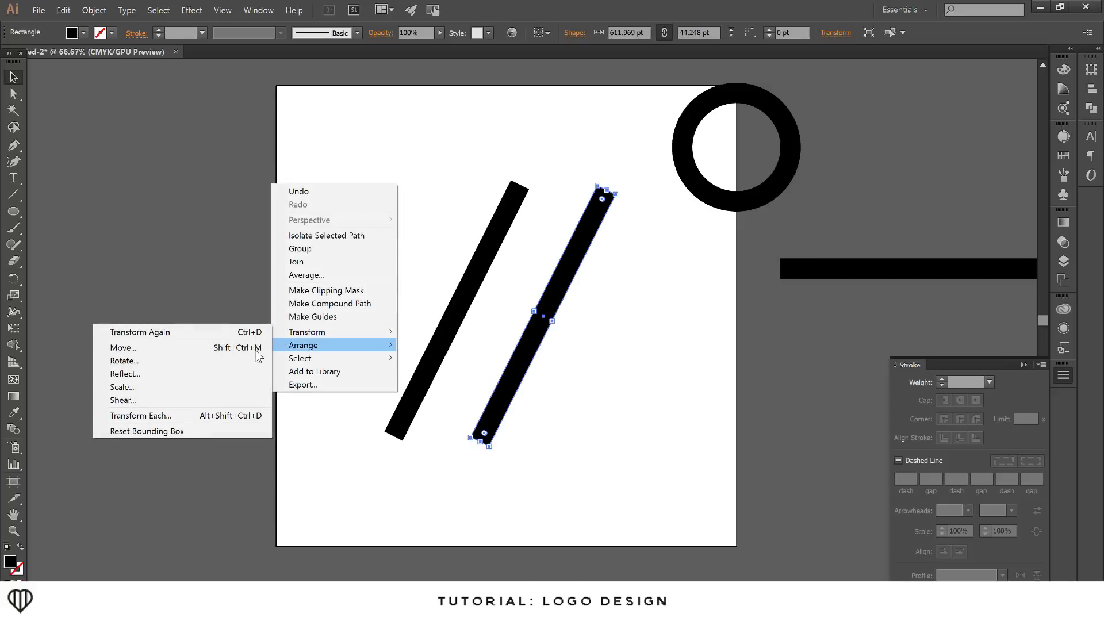
click(225, 382)
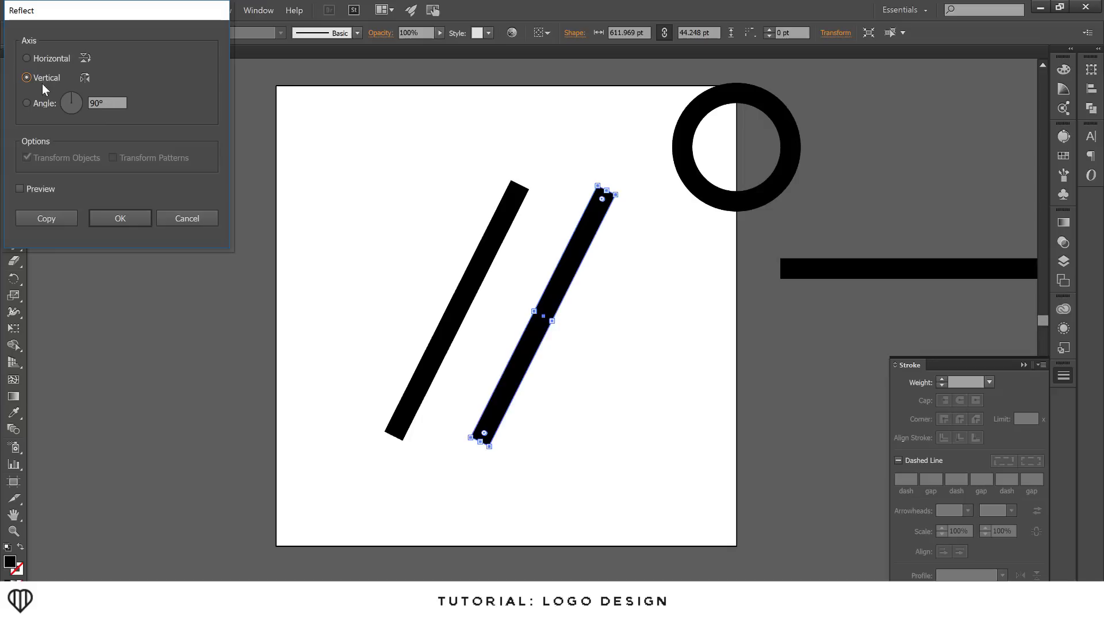
click(120, 219)
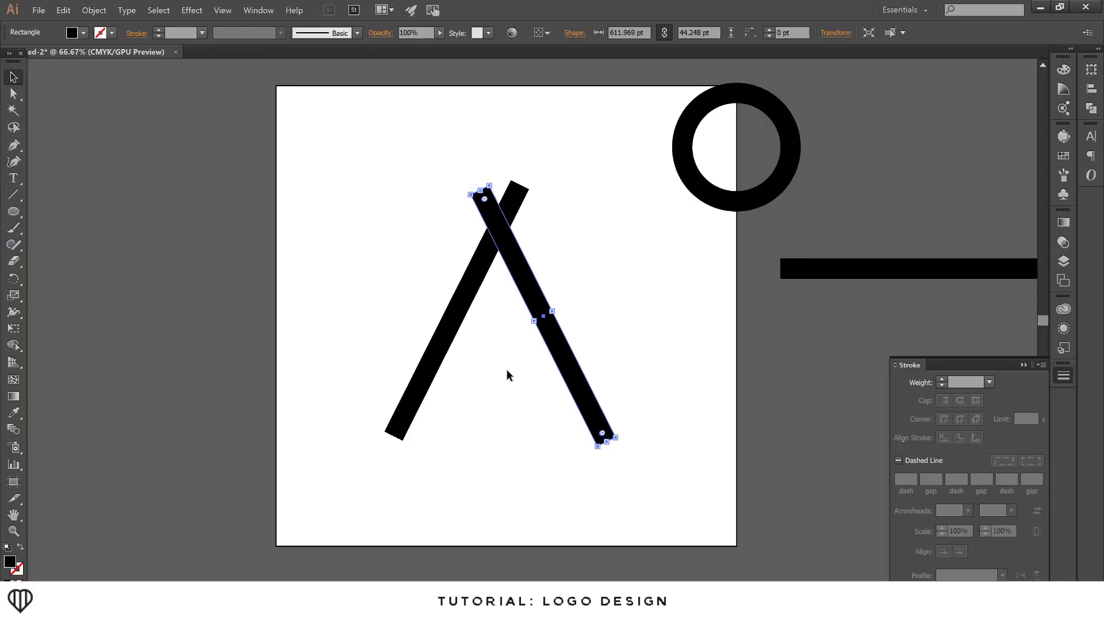
click(506, 369)
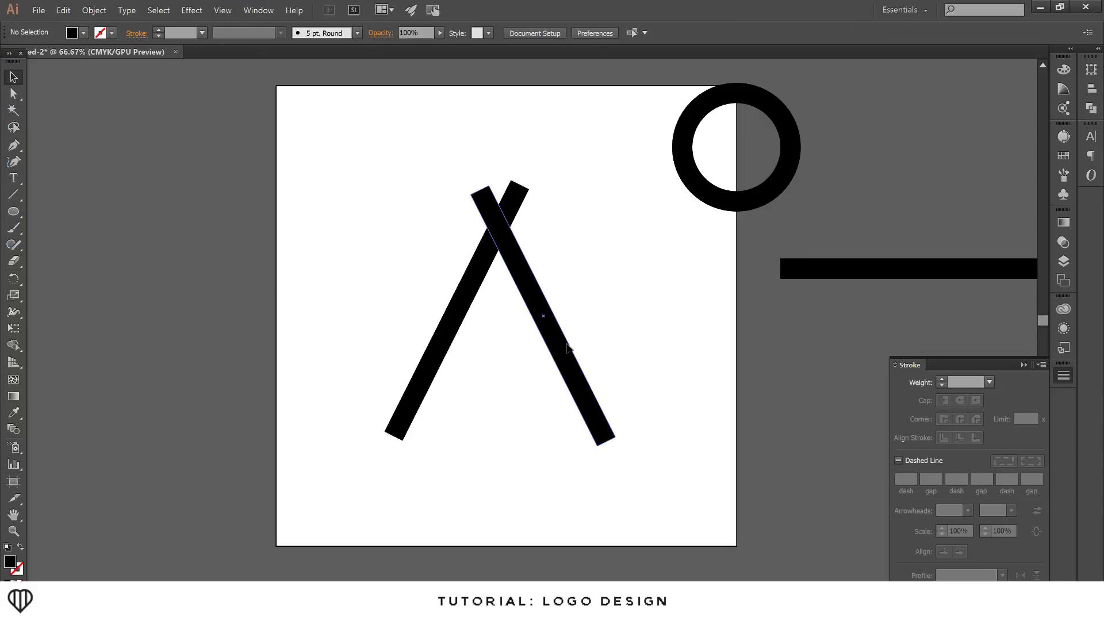
Step: Nudge the mirrored bar up and slightly left across the first bar's upper end, and select both bars
drag(567, 352, 563, 344)
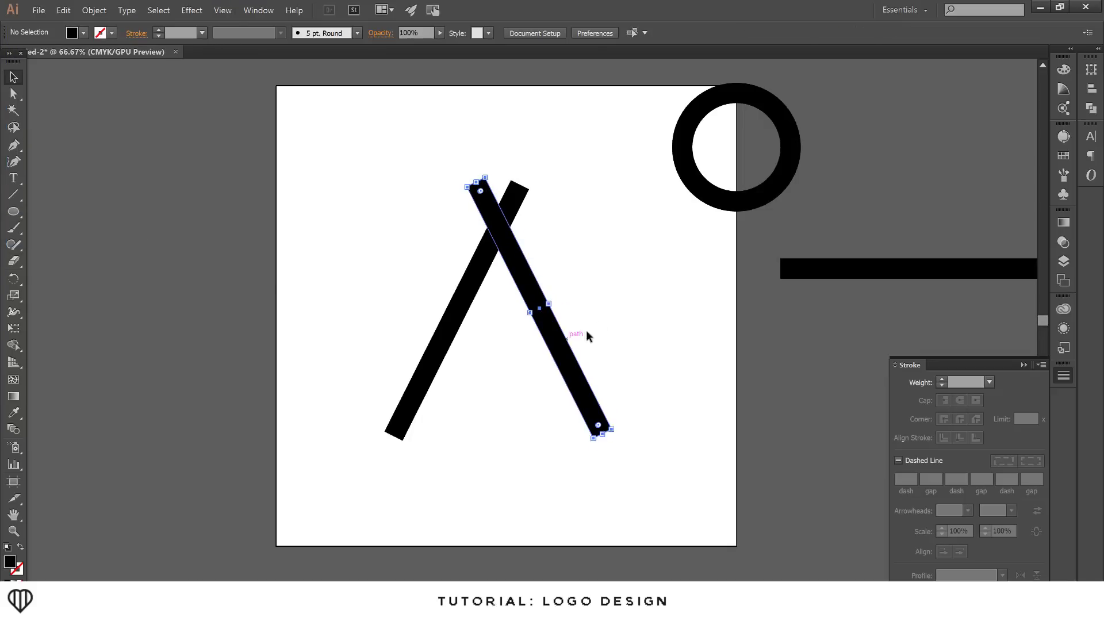
click(618, 313)
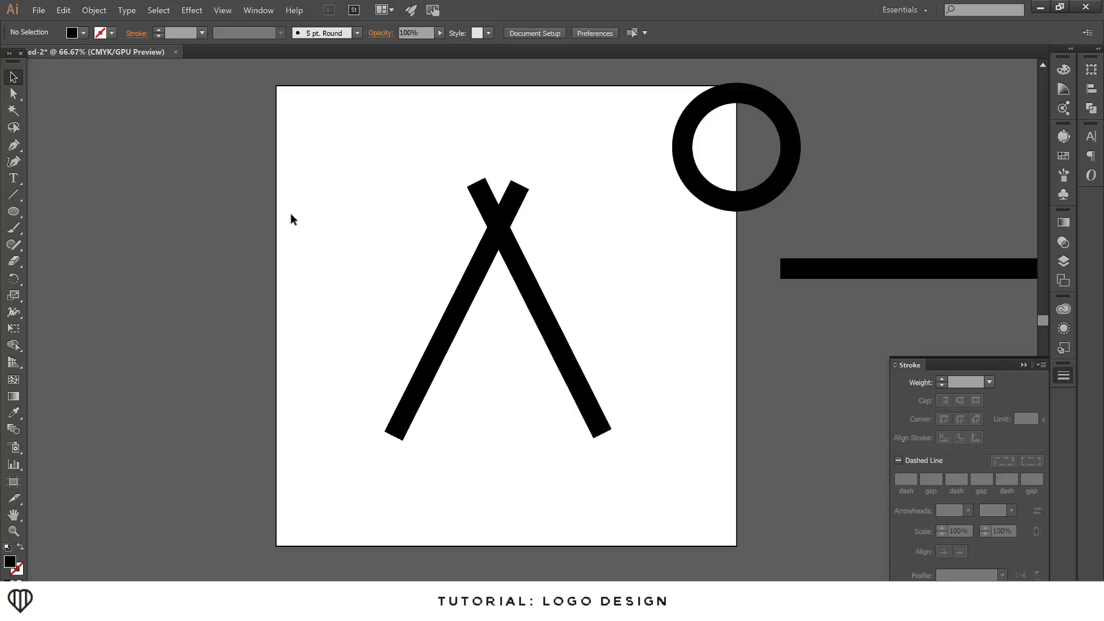
drag(448, 184, 561, 254)
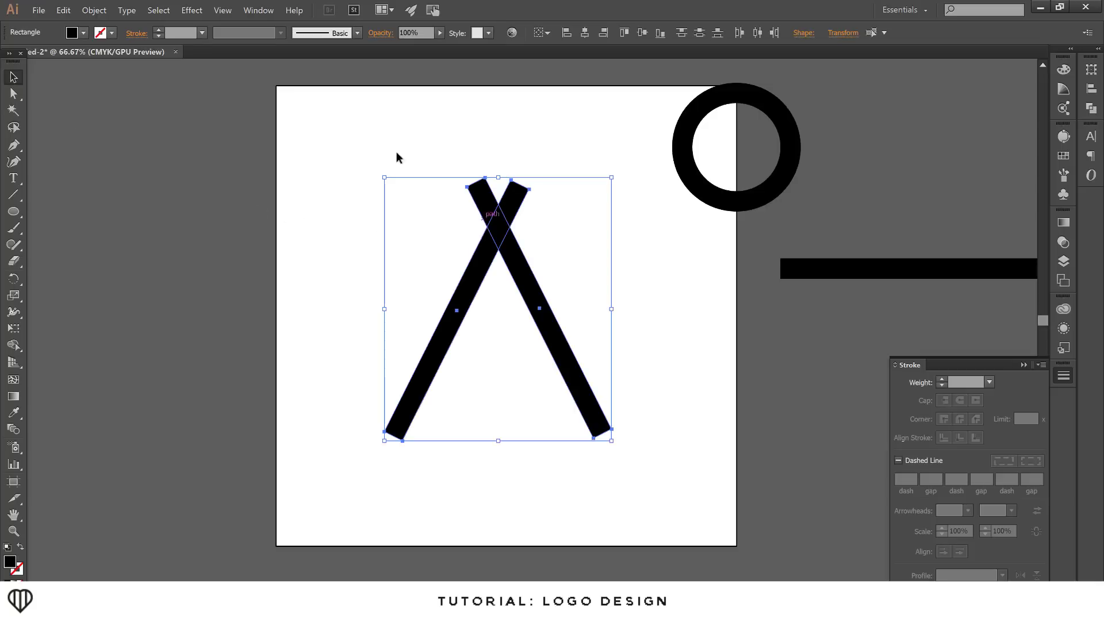
Step: Remove both bar ends protruding above the crossing with the Shape Builder so the bars meet in a pointed apex
click(18, 353)
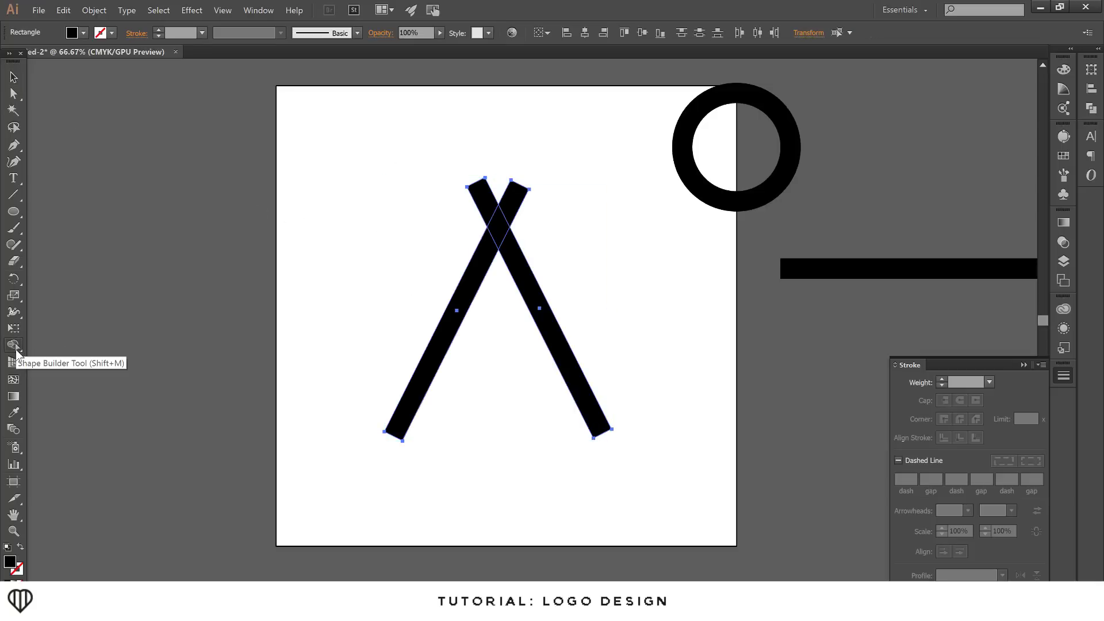
alt+click(482, 197)
alt+click(511, 199)
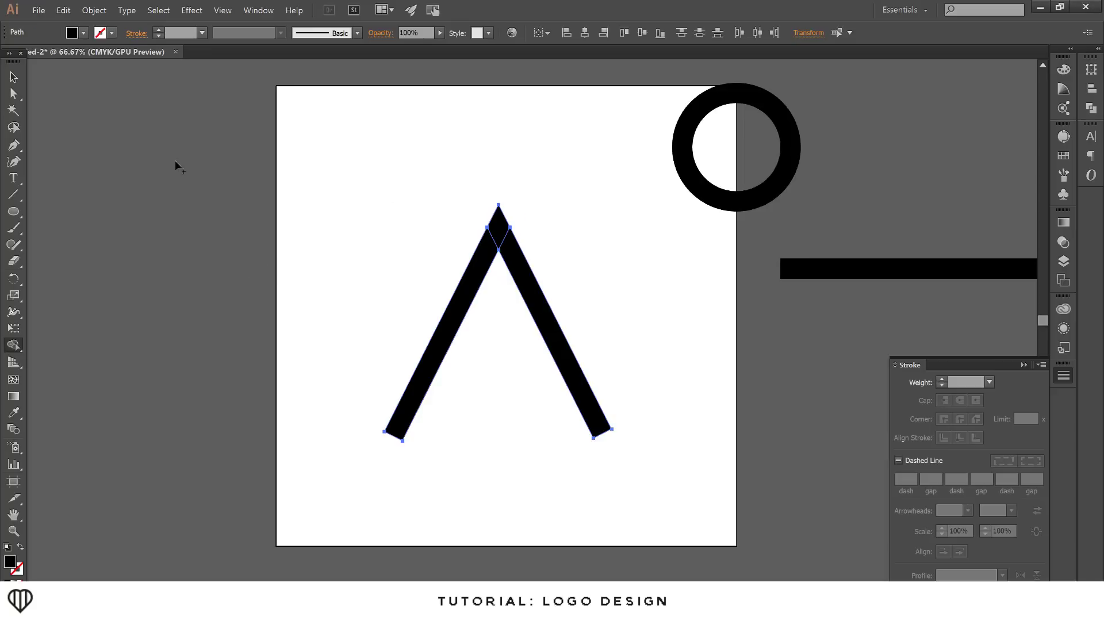
click(13, 77)
click(368, 172)
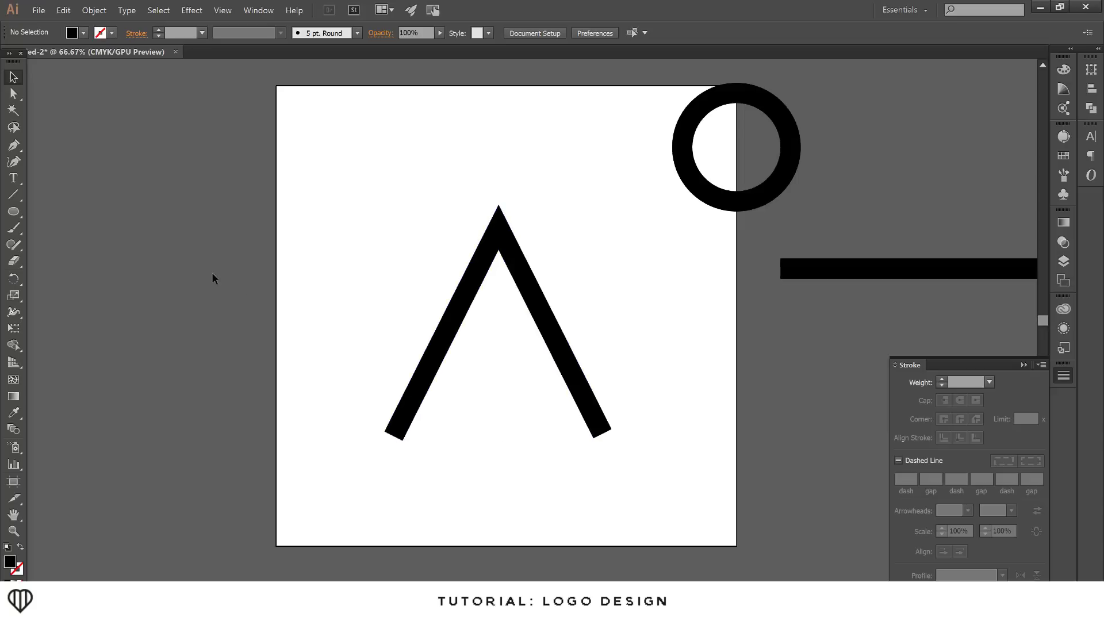
Step: Draw a horizontal rectangle about 636 by 150 pt over the lower ends of both legs
drag(18, 215, 53, 213)
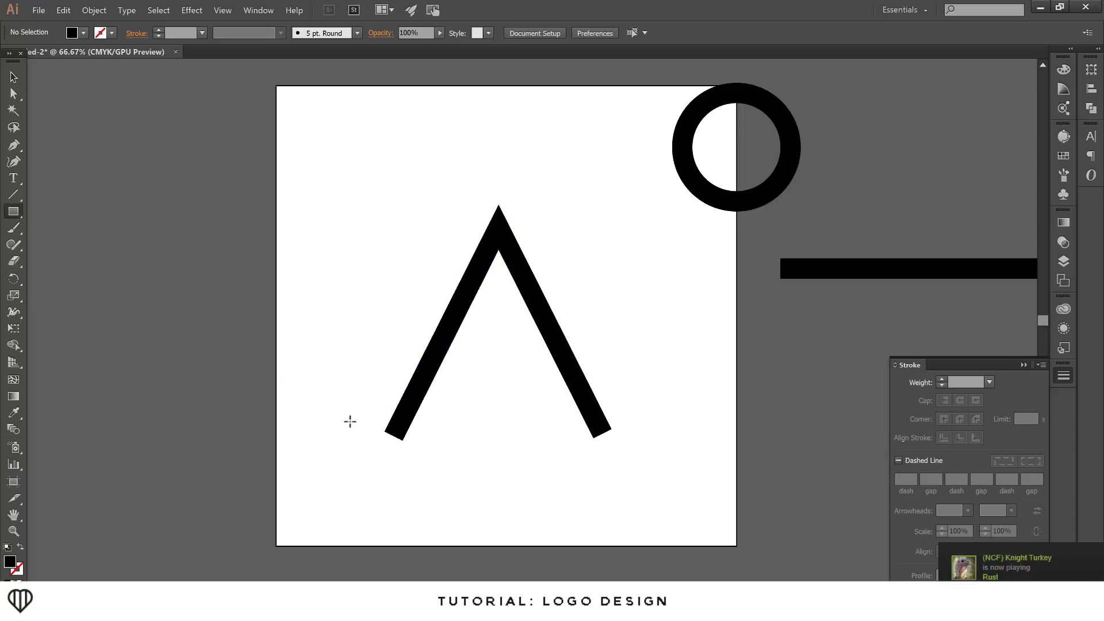
drag(354, 412, 646, 481)
key(v)
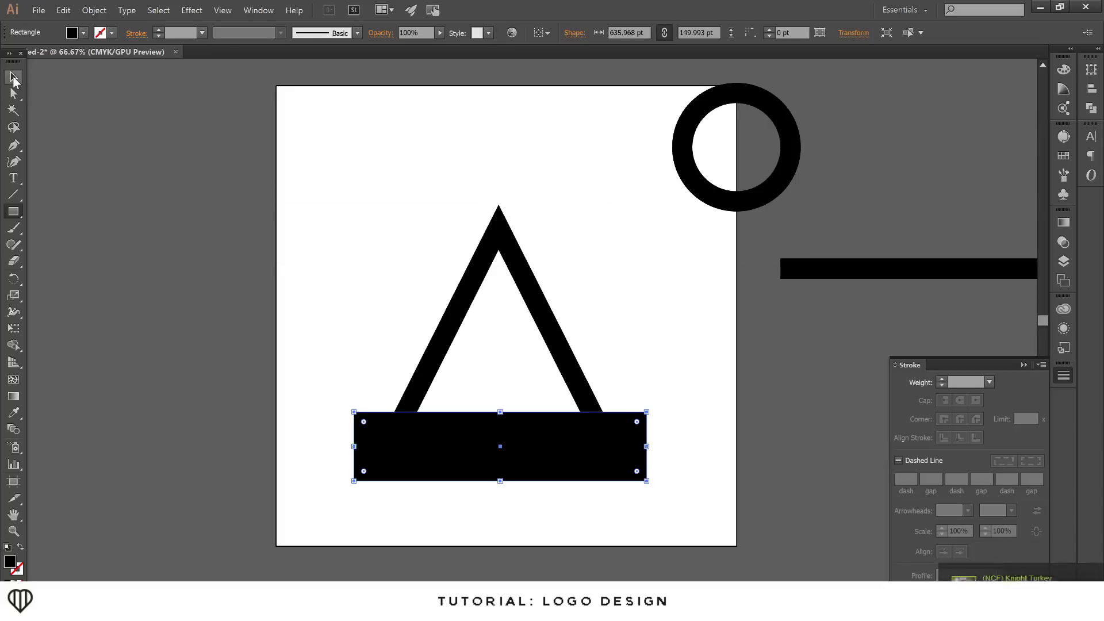
click(329, 328)
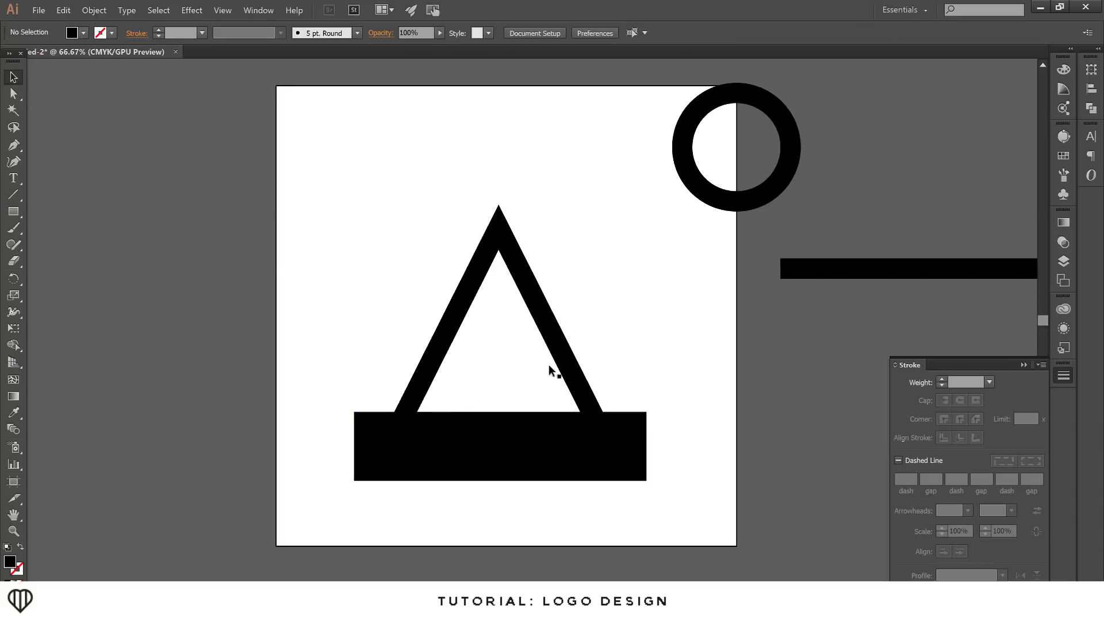
Step: Cut both legs to a level base by removing the rectangle and the leg ends inside it with the Shape Builder
drag(321, 375, 672, 438)
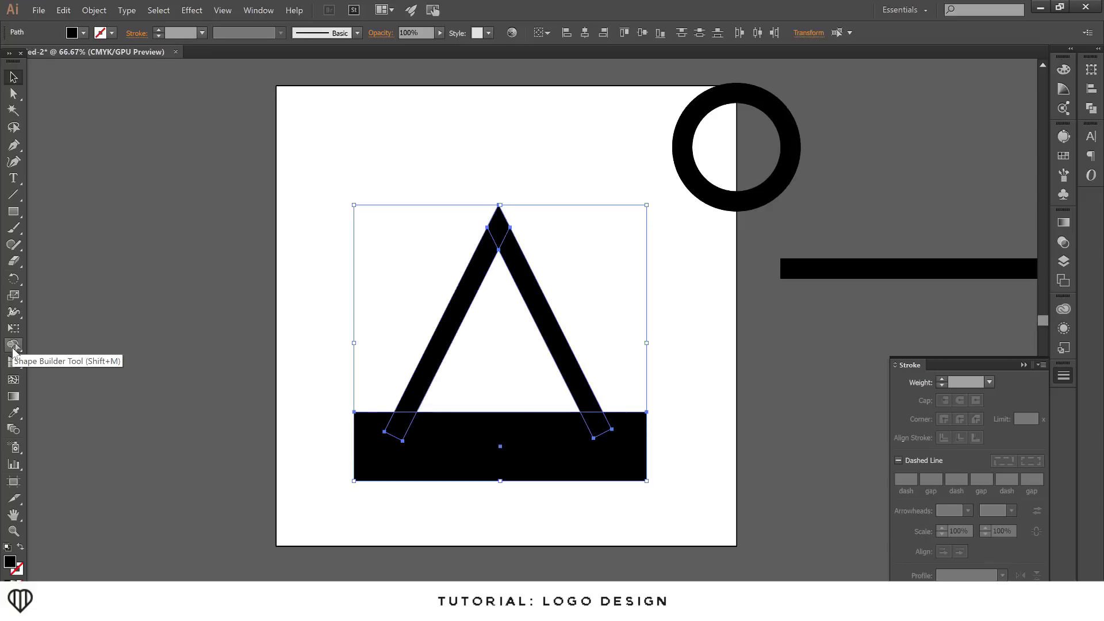
click(14, 345)
alt+click(403, 429)
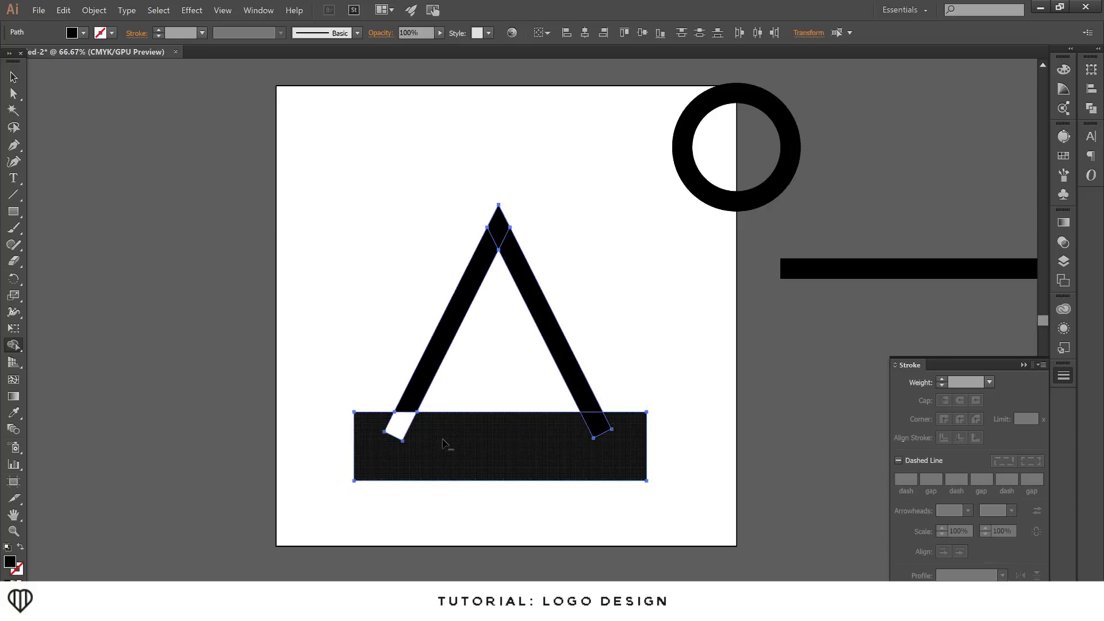
alt+click(575, 442)
alt+click(596, 426)
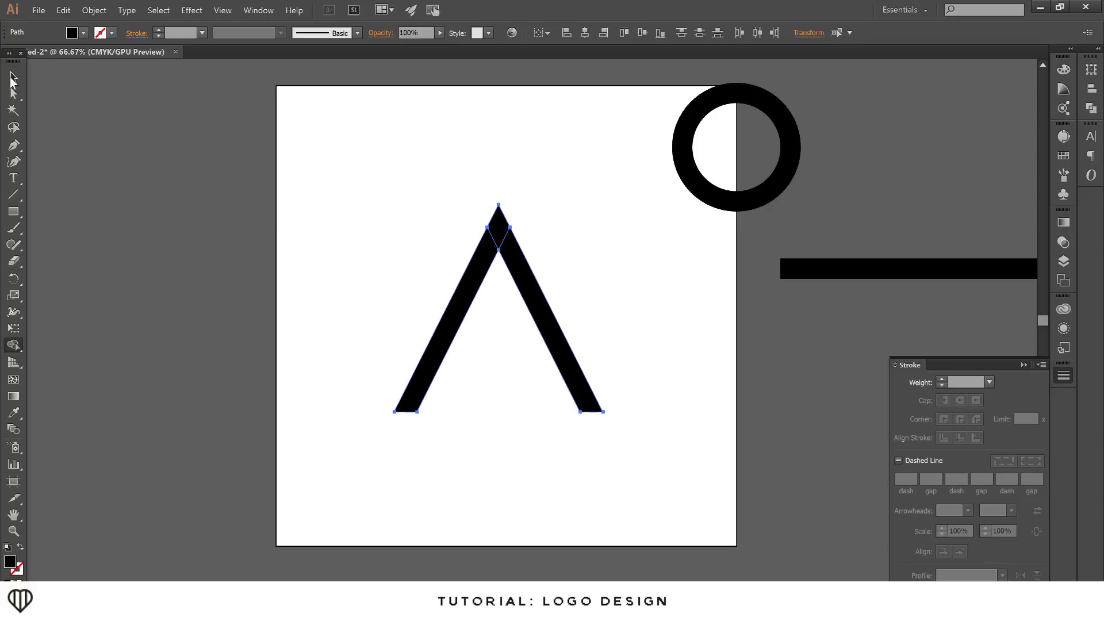
click(13, 80)
click(167, 247)
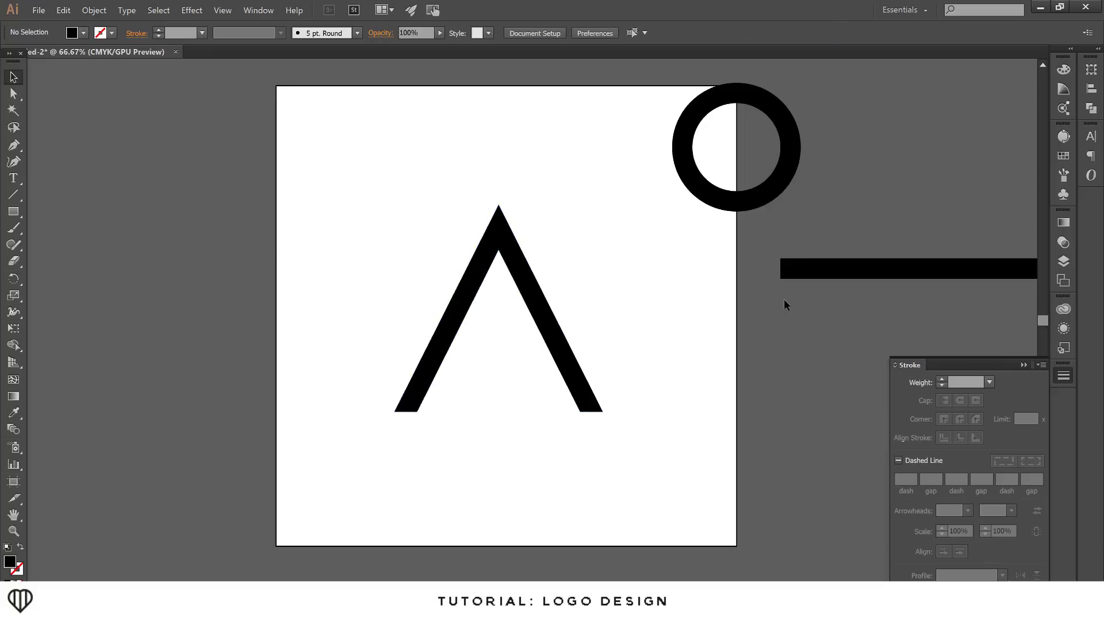
Step: Move the ring between the two legs, centred under the apex and resting on the base line of the legs
drag(719, 206, 481, 409)
click(405, 270)
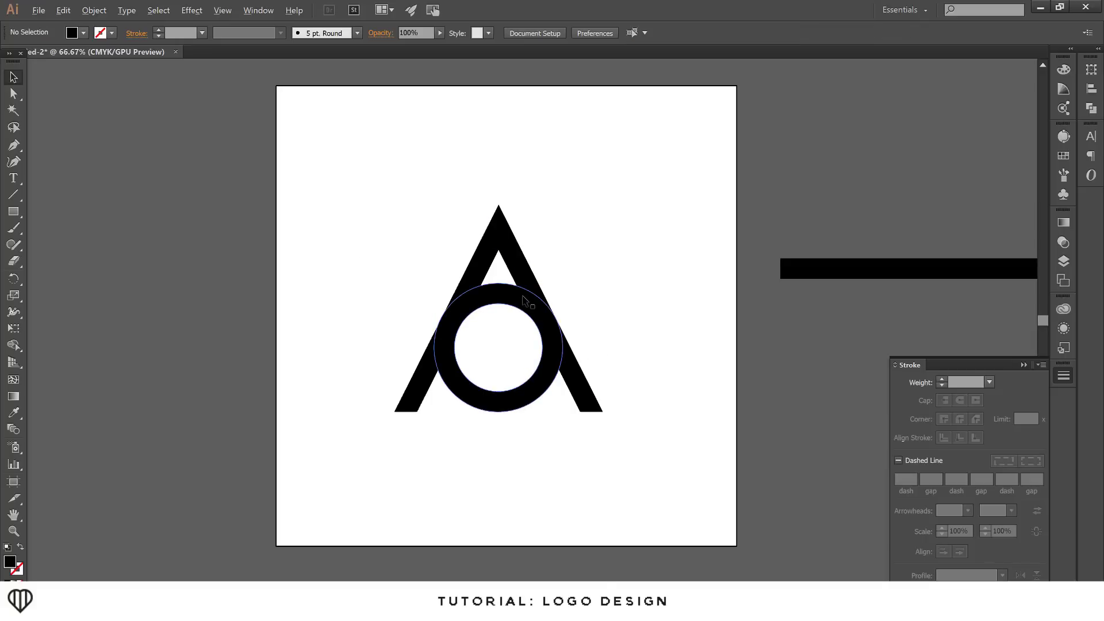
scroll(525, 299, up, 1)
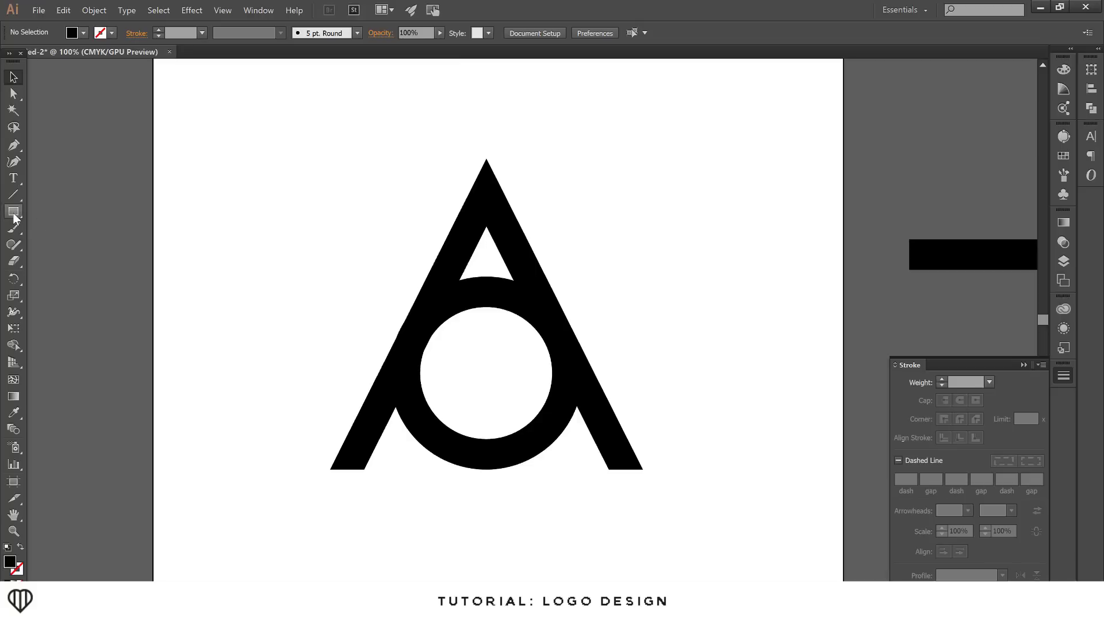
Step: Draw a rectangle about 385 by 649 pt from the vertical centre line over the right half of the mark
drag(13, 212, 47, 212)
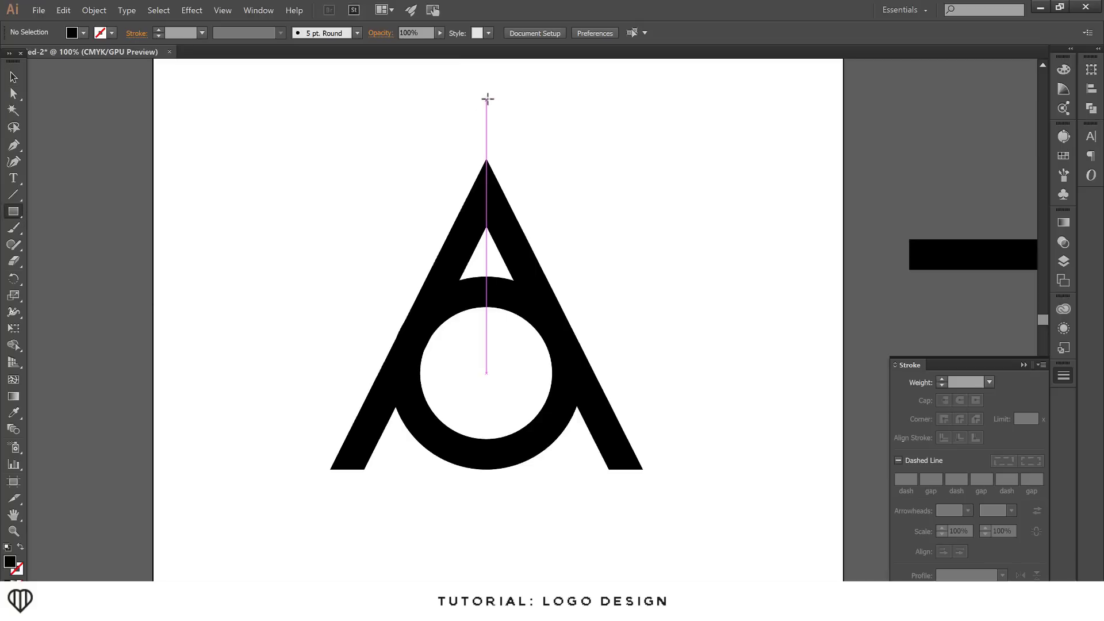
drag(487, 95, 752, 543)
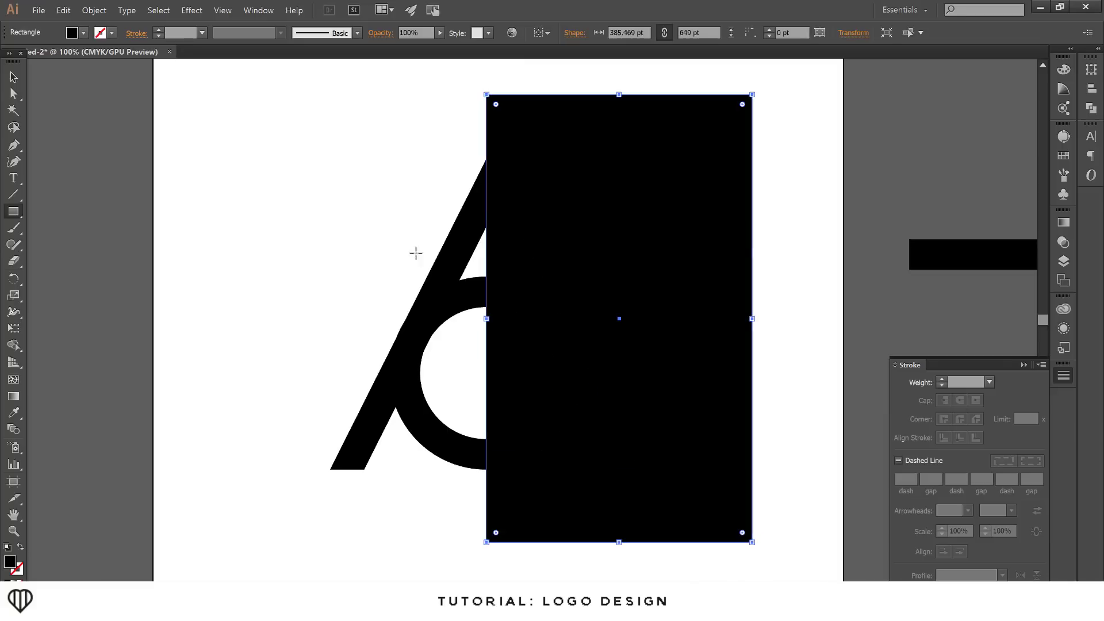
key(v)
click(313, 214)
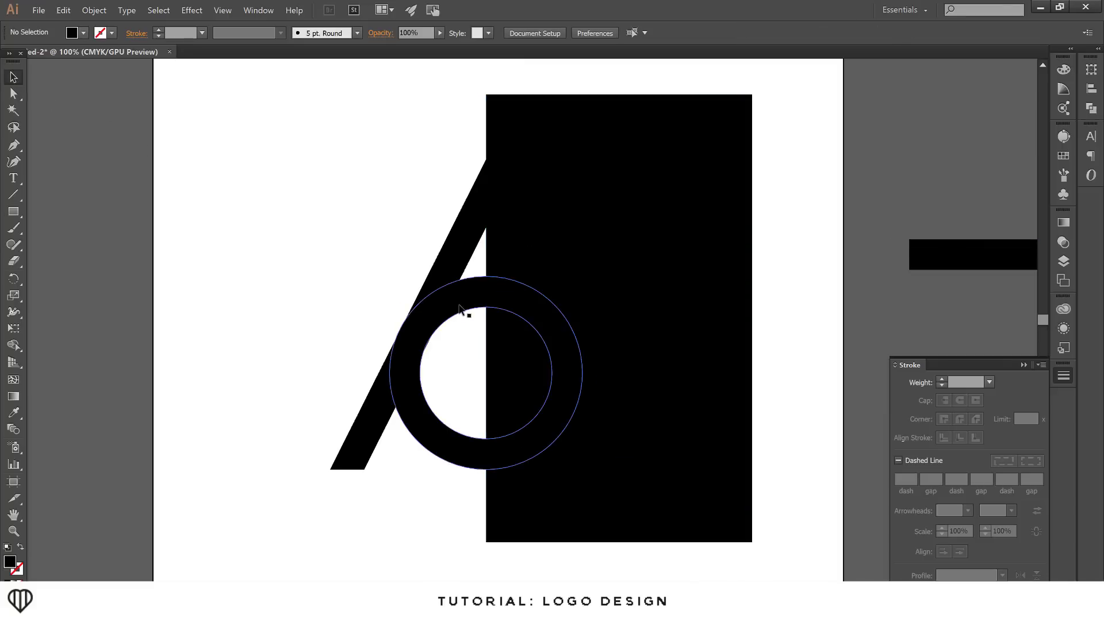
Step: Nudge the ring slightly down so its outer curve meets the outer edge of the left leg
drag(464, 303, 465, 304)
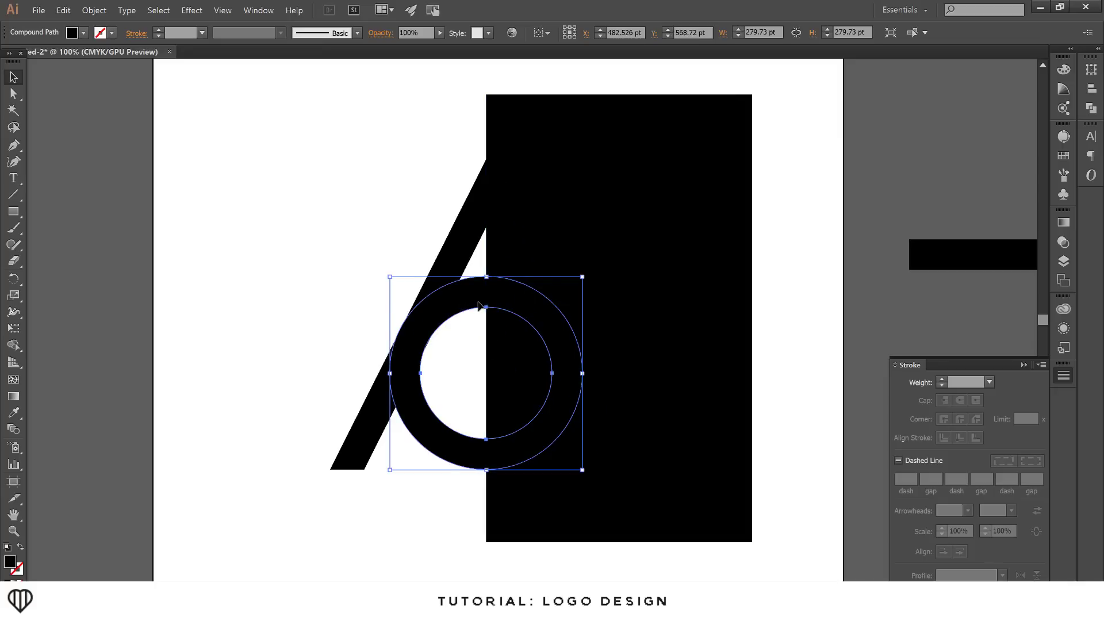
scroll(422, 339, up, 2)
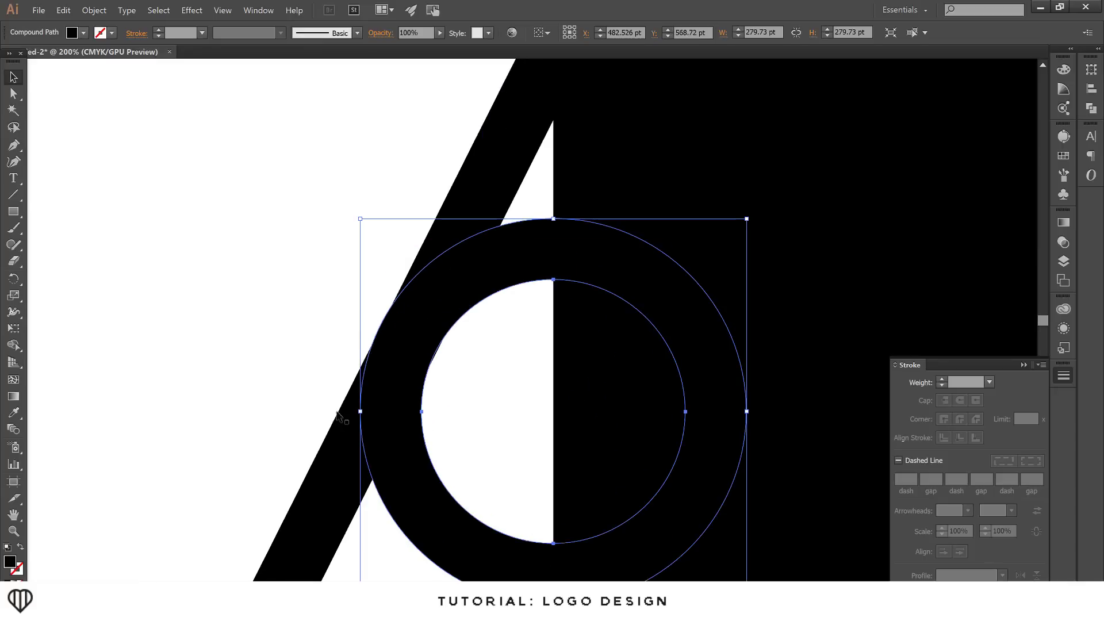
scroll(401, 319, up, 1)
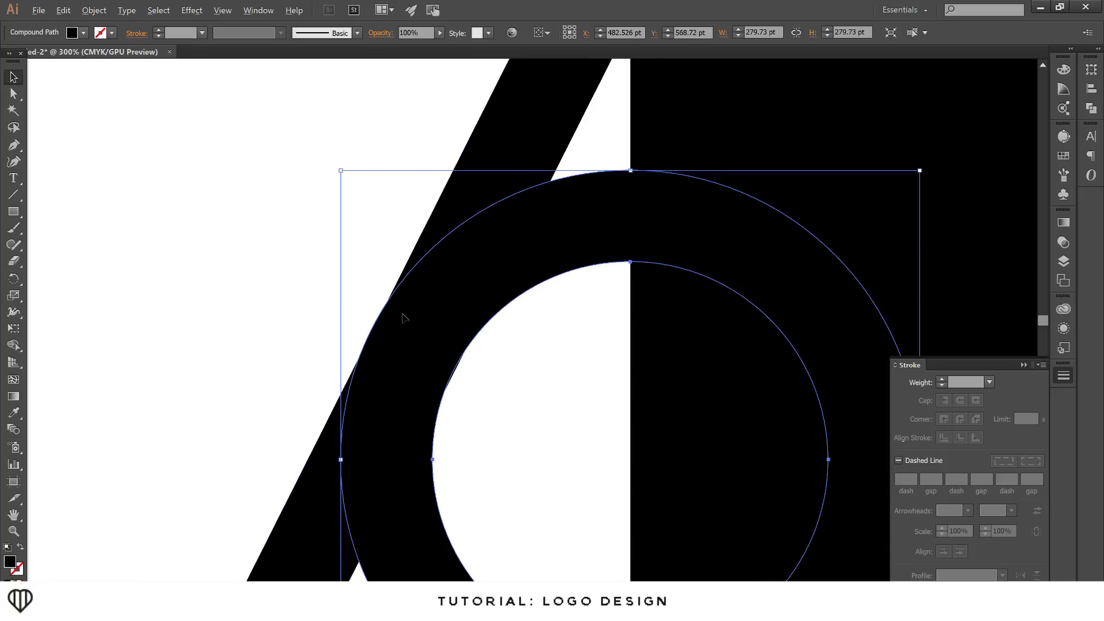
scroll(392, 320, up, 1)
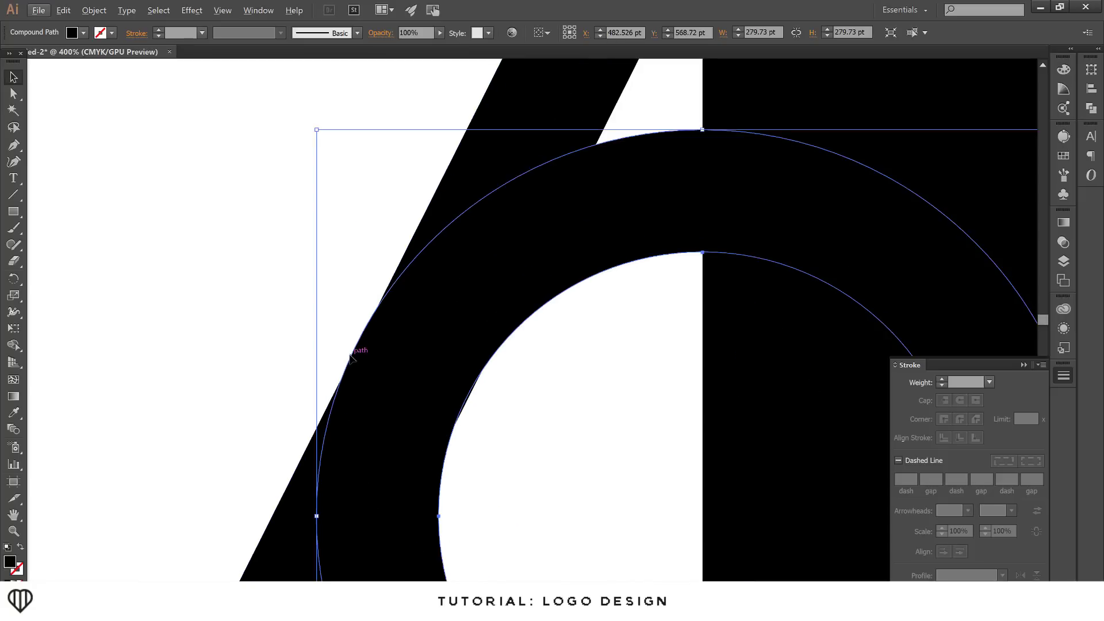
scroll(337, 364, up, 2)
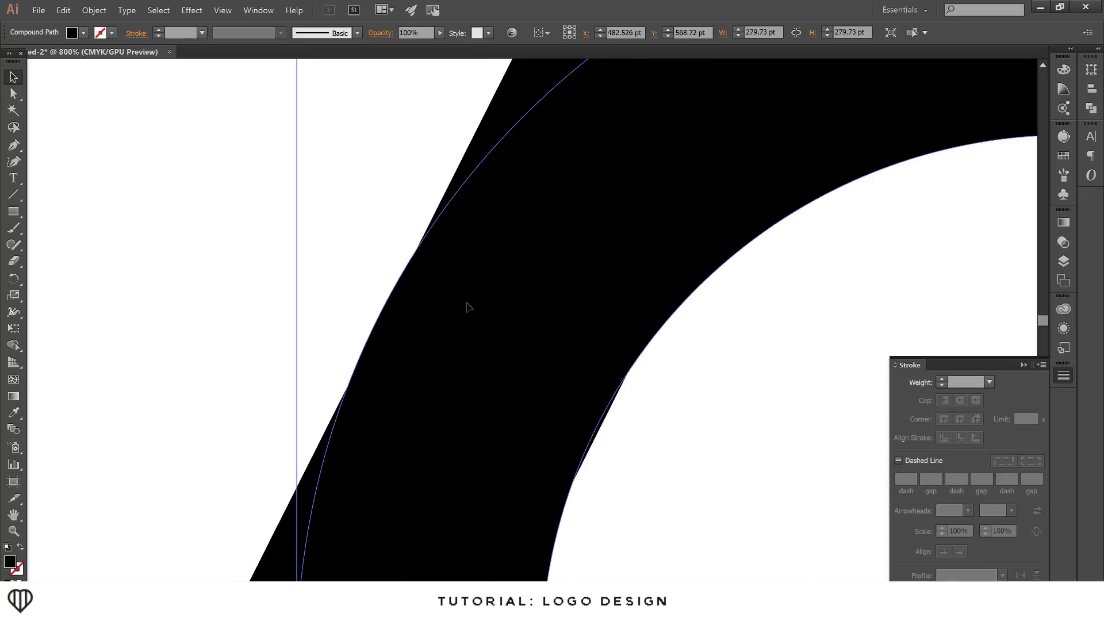
drag(467, 308, 467, 315)
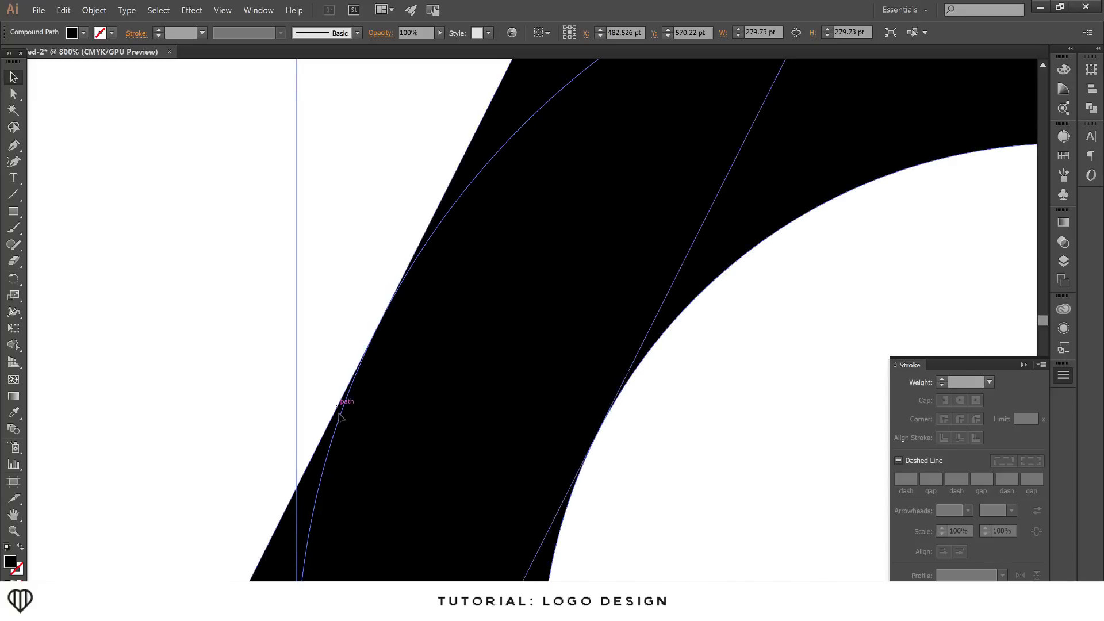
scroll(389, 328, down, 5)
click(291, 367)
Step: Delete the tall rectangle covering the right half of the mark
scroll(477, 370, down, 2)
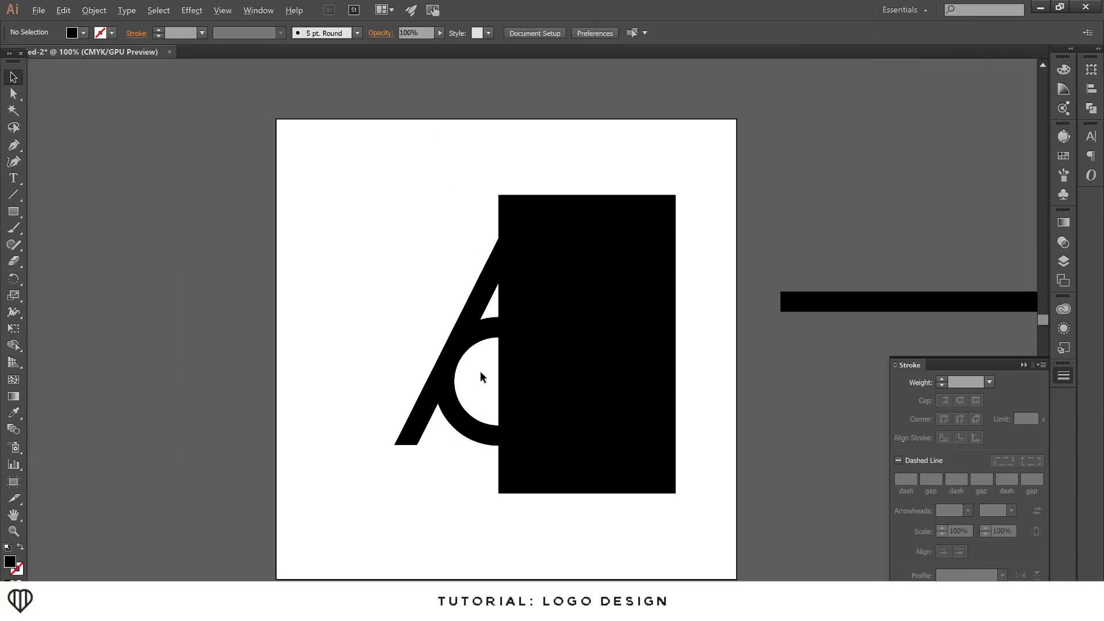
click(606, 340)
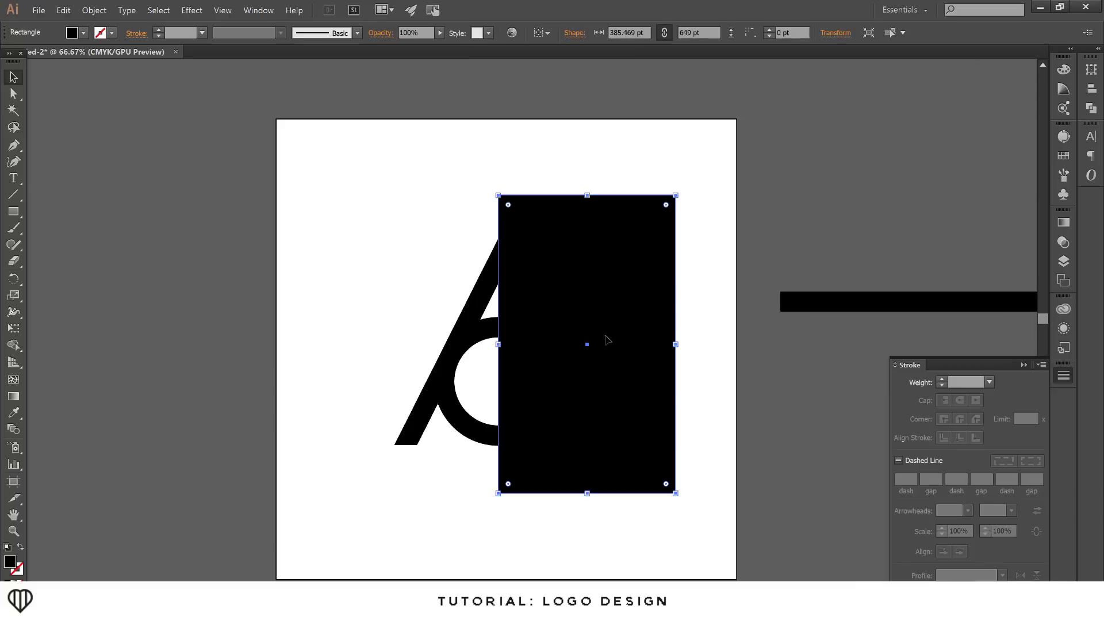
key(Delete)
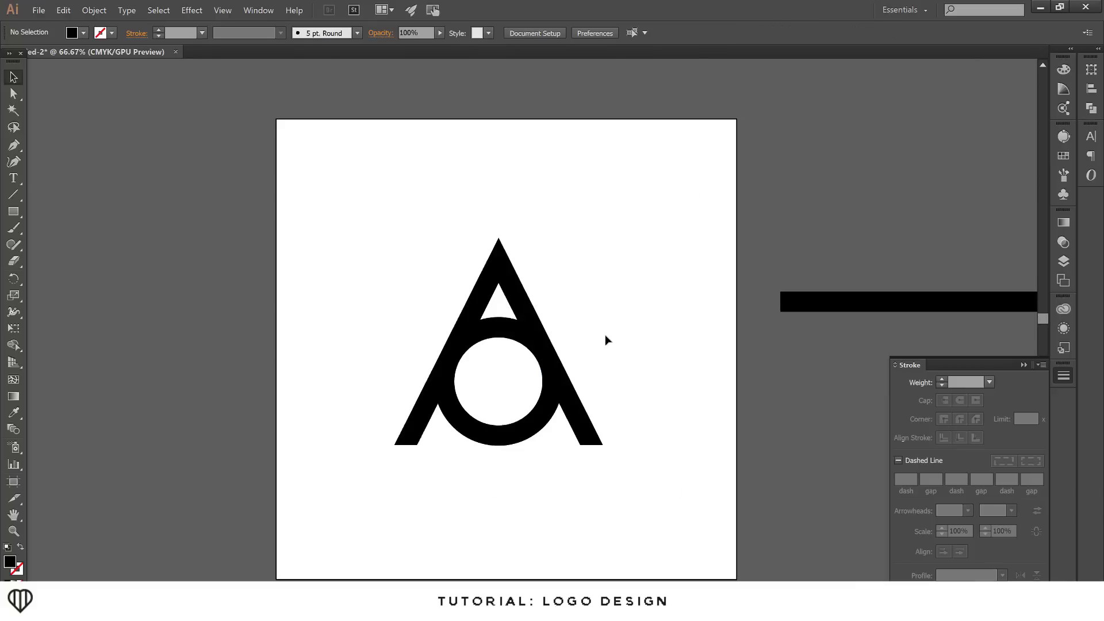
scroll(506, 377, up, 1)
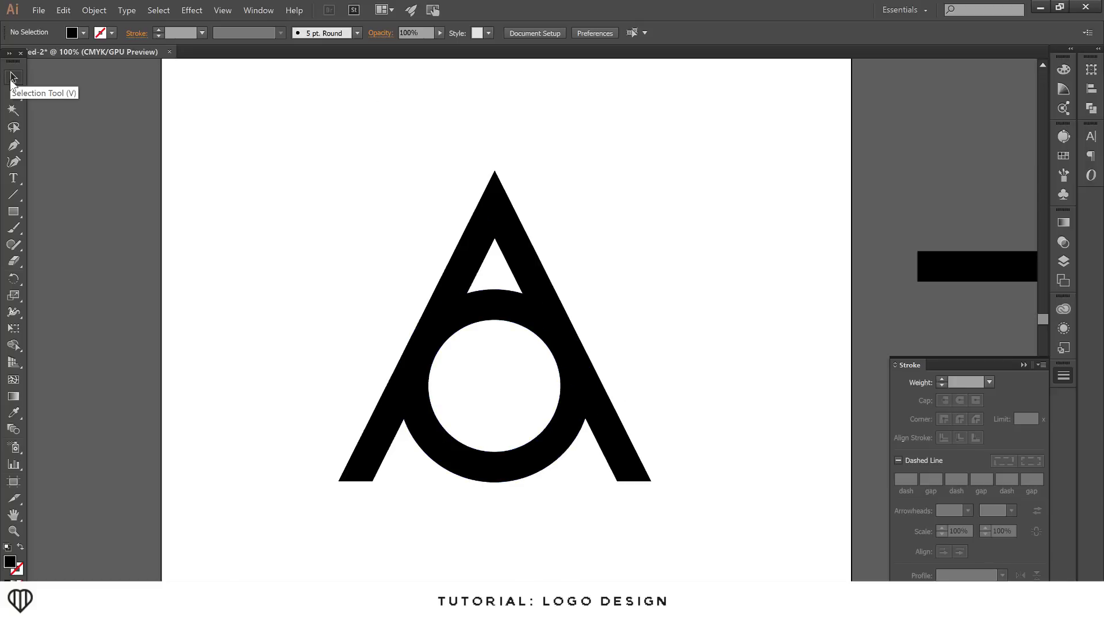
drag(429, 254, 713, 488)
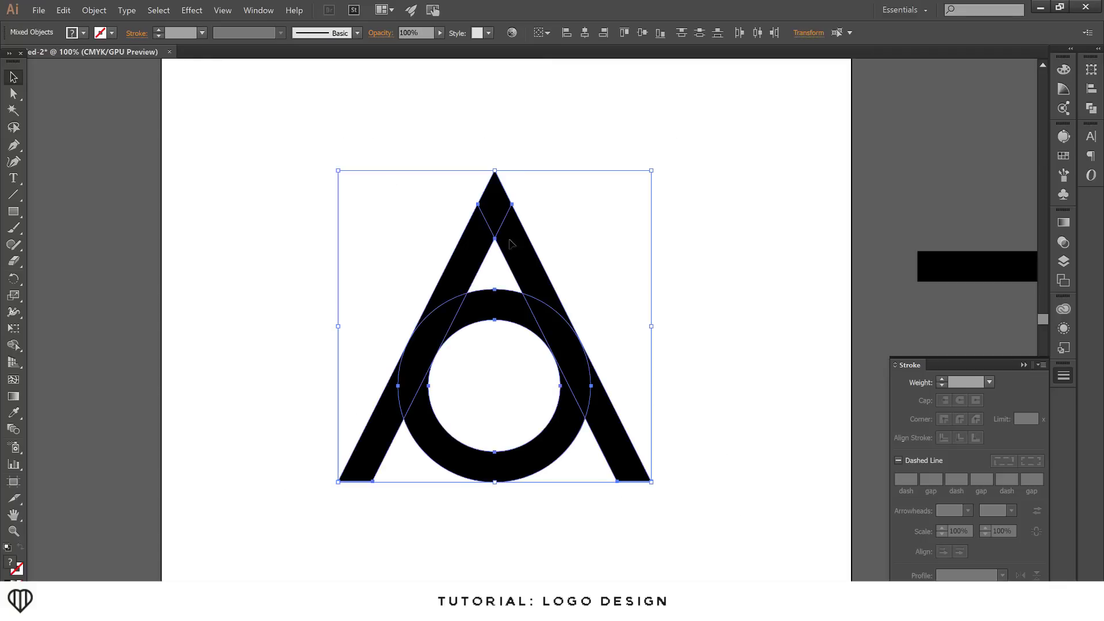
click(14, 345)
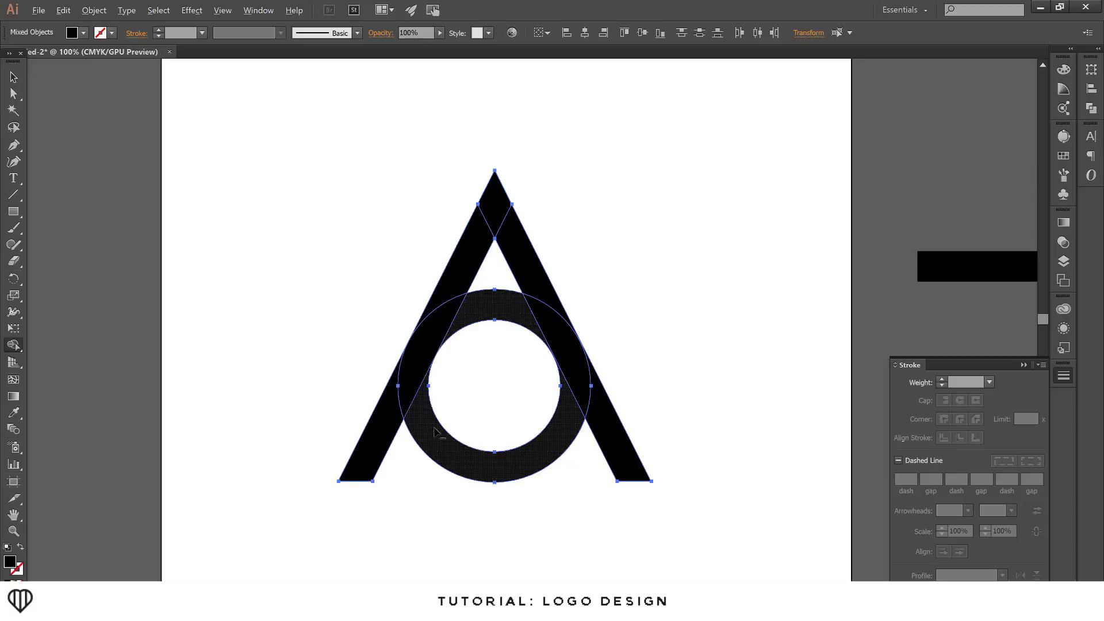
key(v)
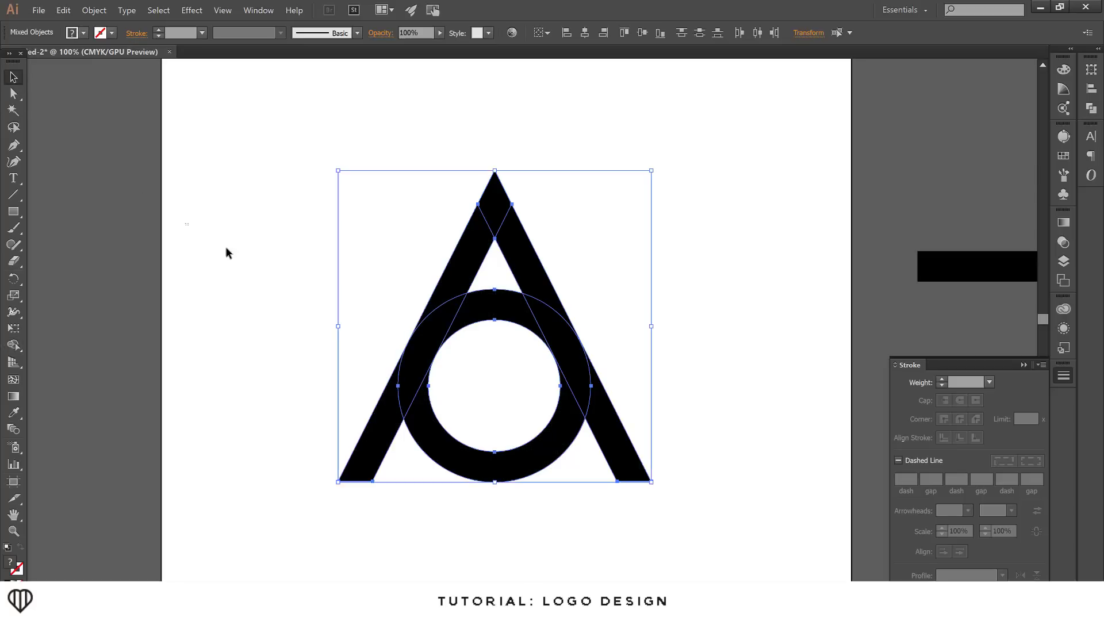
click(226, 249)
Step: Fine-tune the ring's position with a tiny upward nudge along the left leg's outer edge
scroll(432, 331, up, 3)
scroll(373, 410, up, 8)
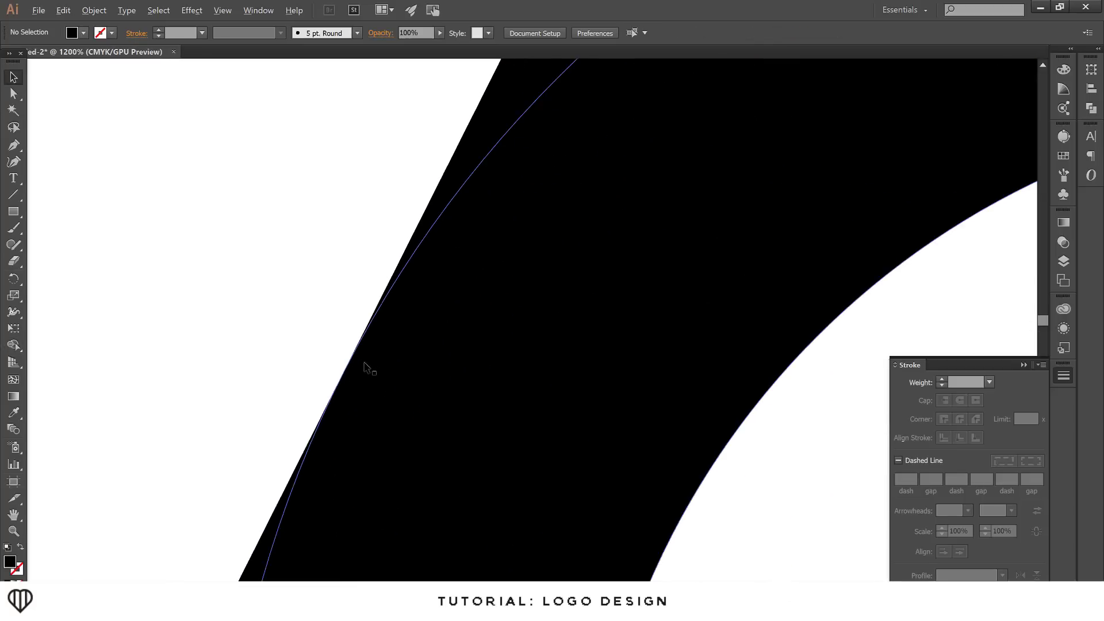
drag(352, 377, 353, 374)
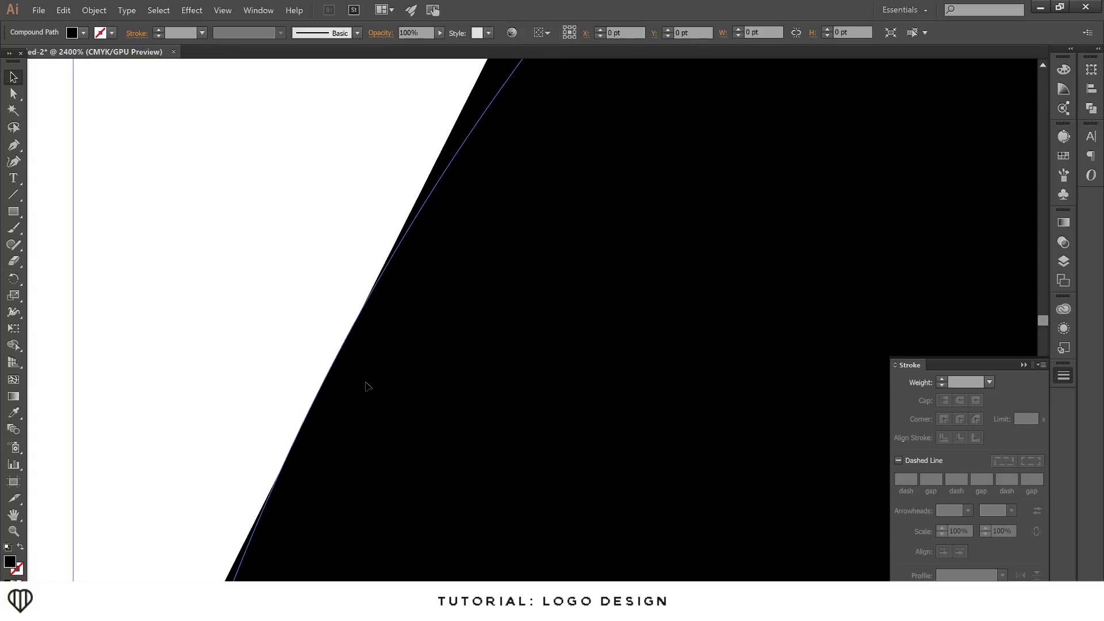
scroll(364, 382, down, 10)
scroll(589, 535, up, 1)
drag(754, 506, 296, 328)
click(15, 348)
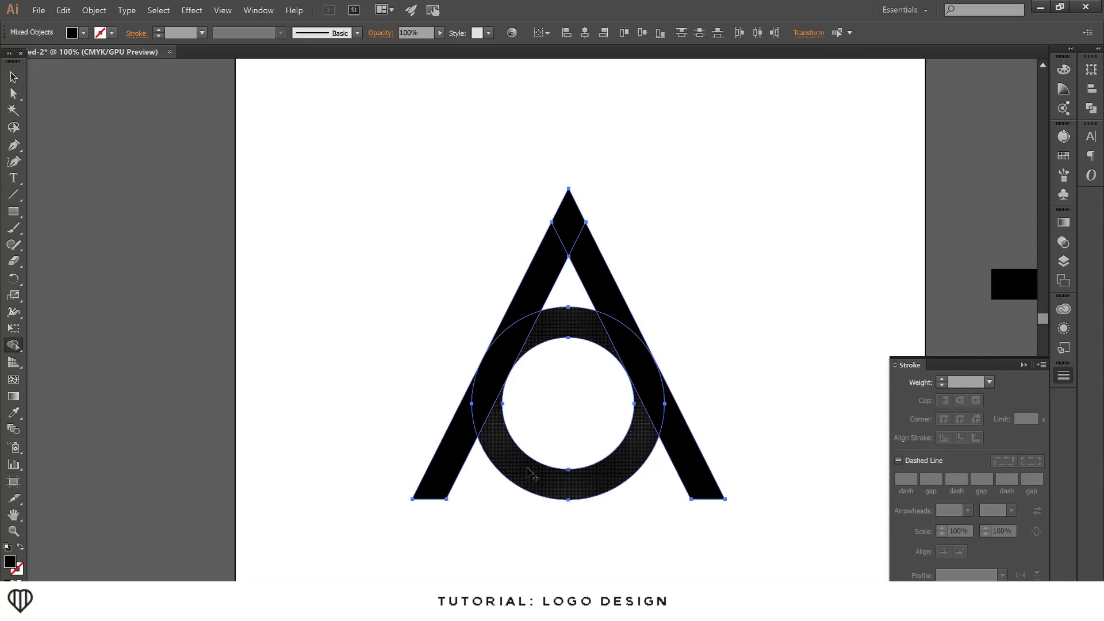
scroll(596, 439, up, 4)
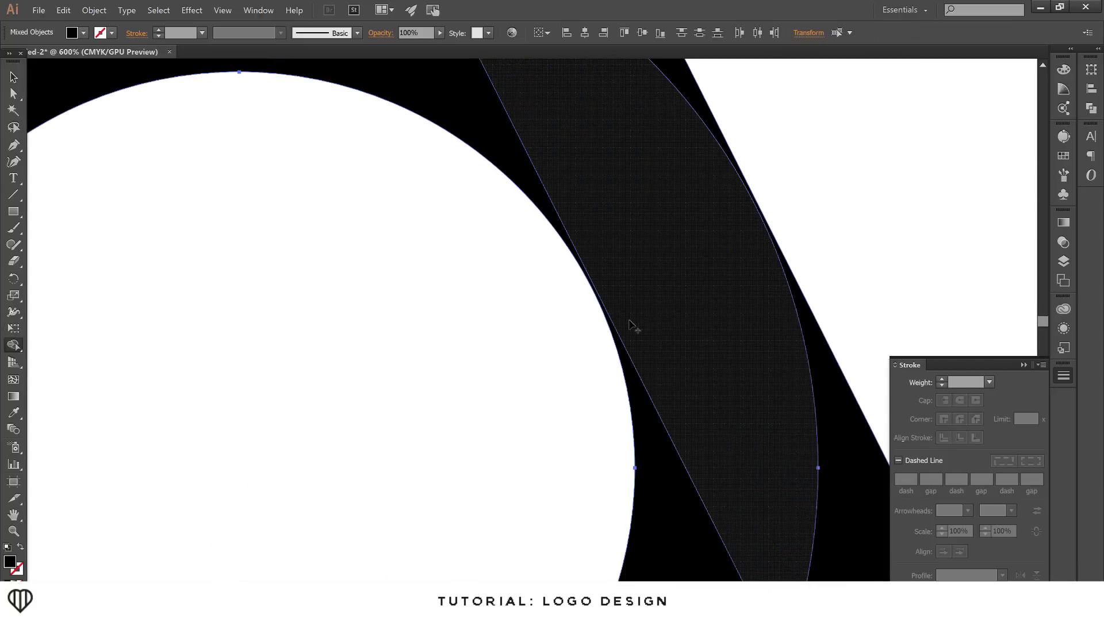
scroll(577, 333, down, 2)
scroll(576, 333, down, 2)
click(13, 76)
click(422, 337)
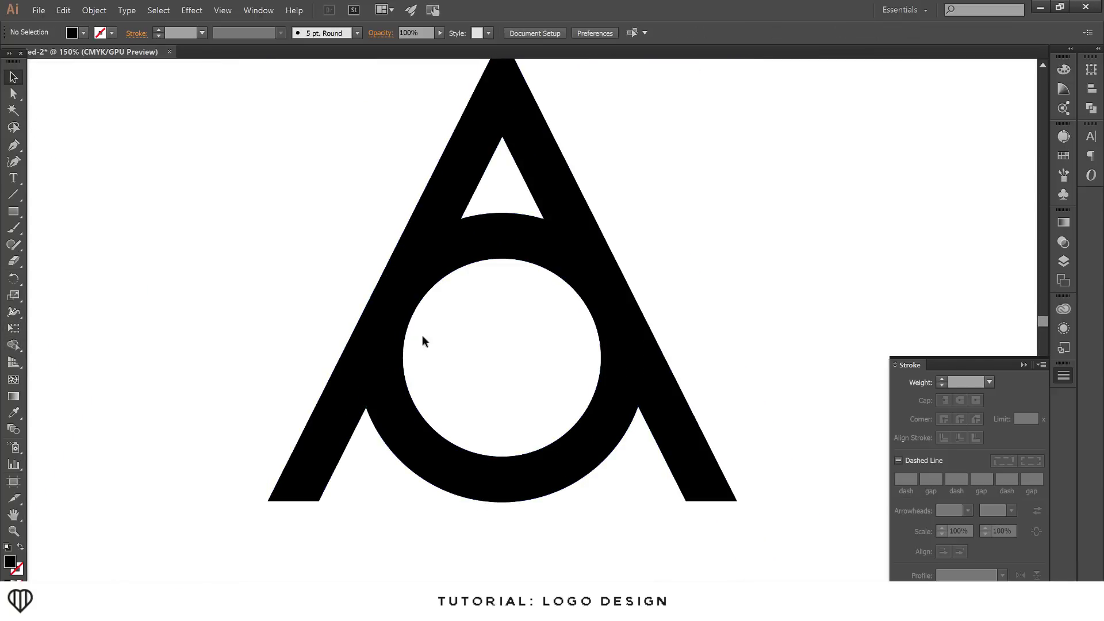
Step: Move the ring out to the left of the legs and draw a rectangle about 437 by 553 pt from the apex over the right leg
drag(236, 422, 65, 245)
key(m)
scroll(423, 156, down, 2)
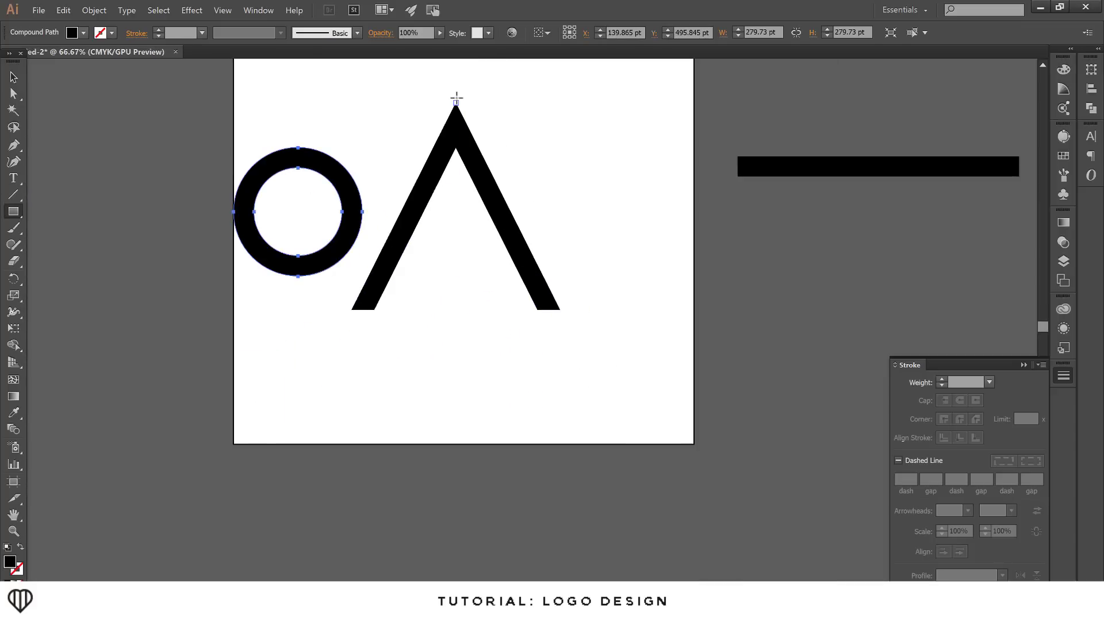
drag(456, 98, 655, 352)
scroll(485, 108, up, 1)
key(v)
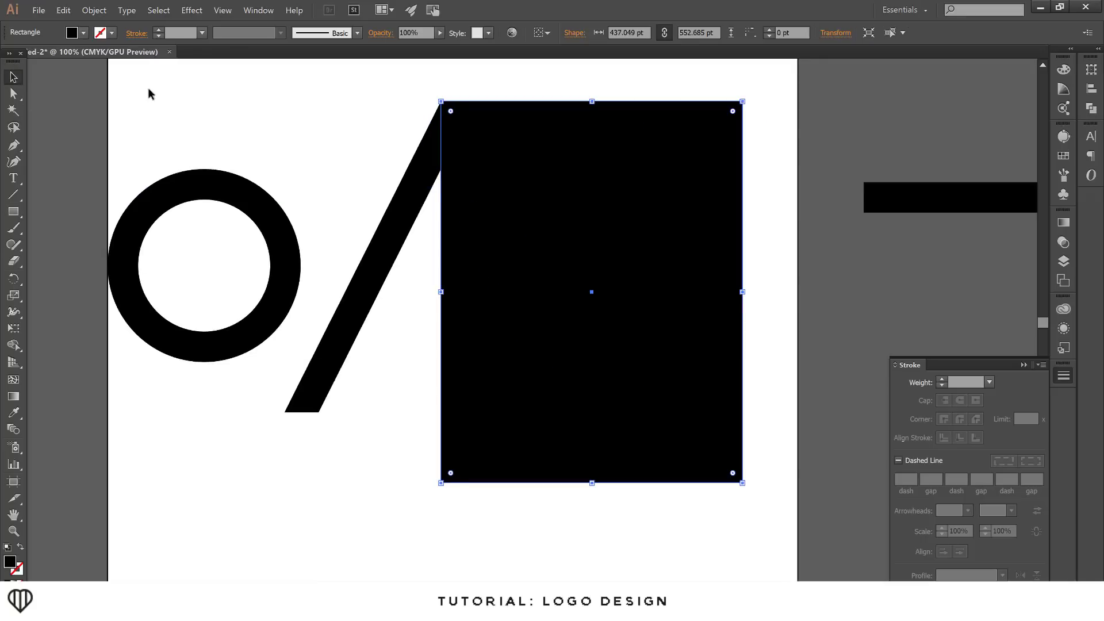
Step: Centre the ring beneath the apex on the rectangle's edge and raise it until its outer curve meets the left leg's outer edge
drag(262, 202, 498, 268)
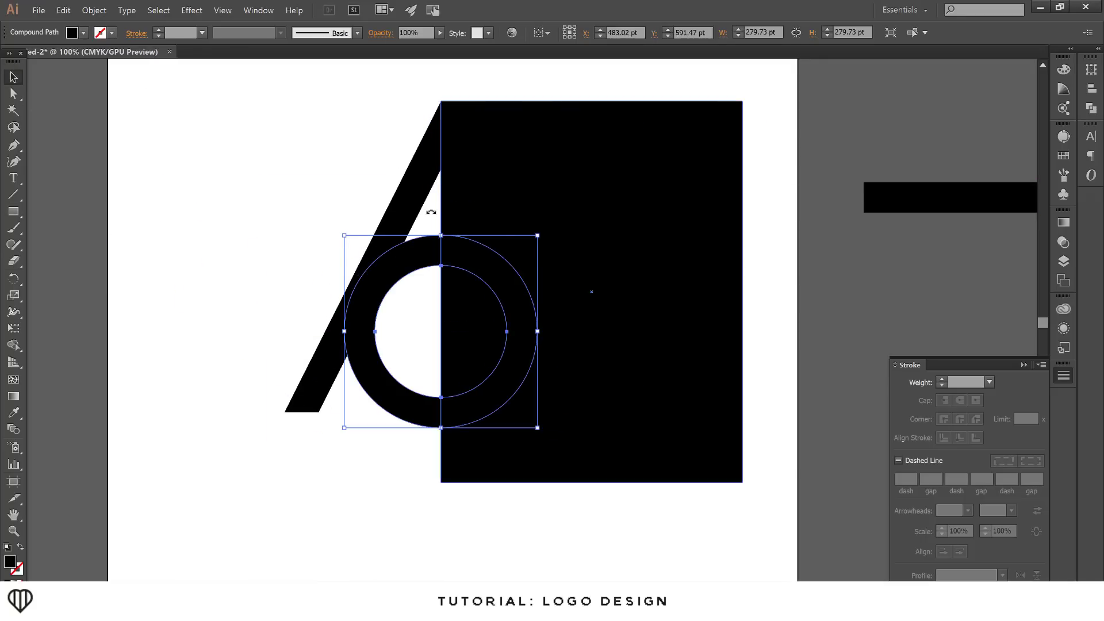
scroll(446, 115, up, 3)
scroll(448, 215, down, 3)
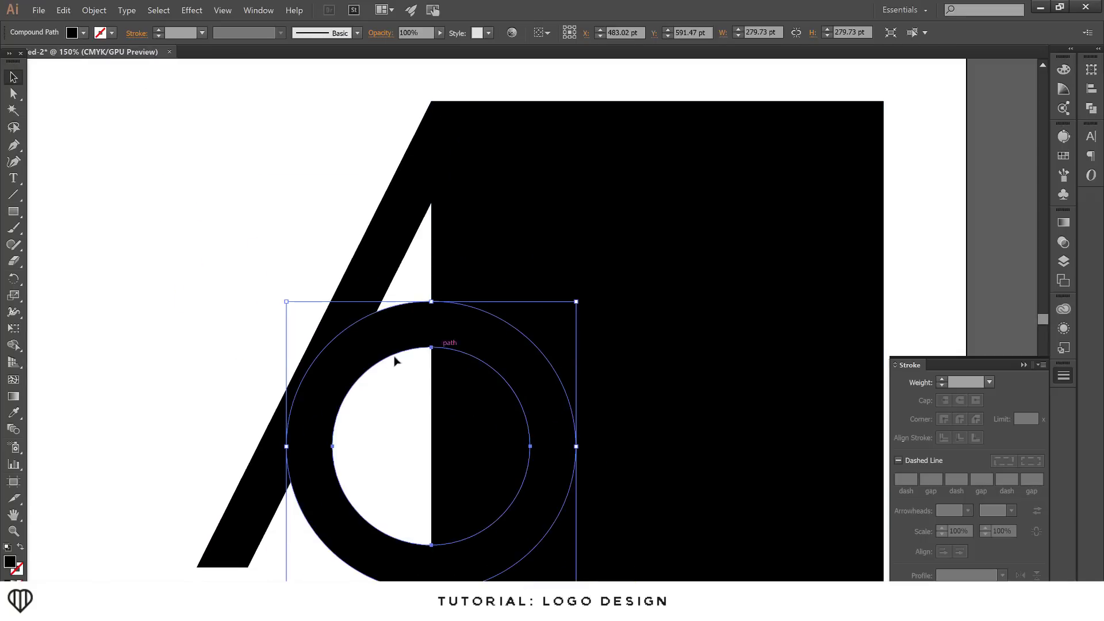
scroll(341, 324, up, 1)
drag(398, 344, 389, 316)
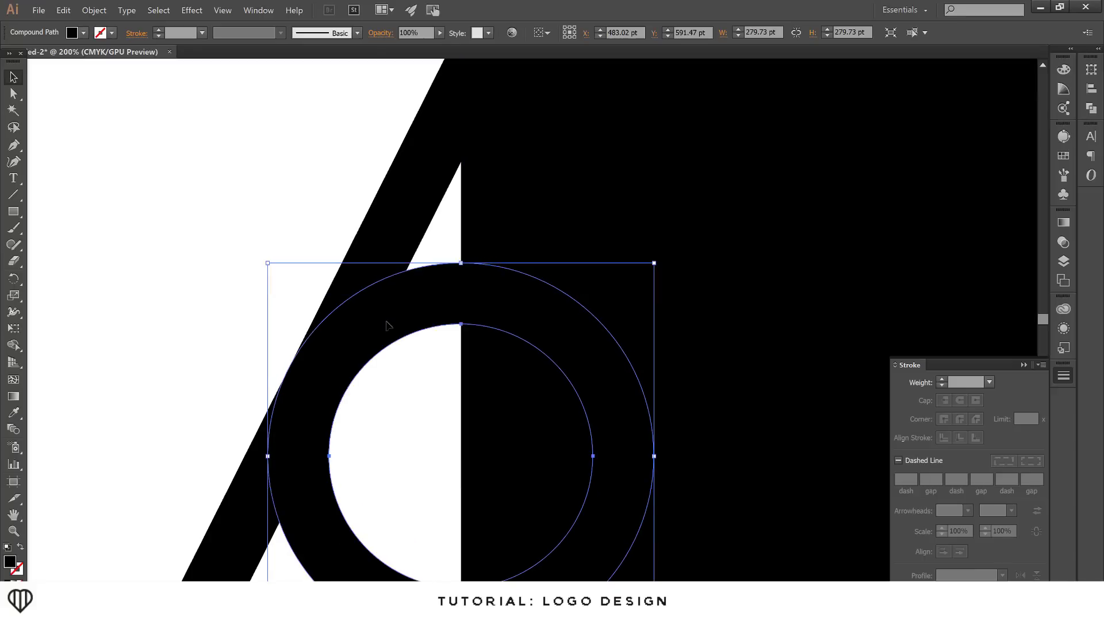
scroll(305, 366, up, 3)
scroll(305, 366, up, 5)
drag(170, 469, 171, 457)
scroll(404, 443, down, 8)
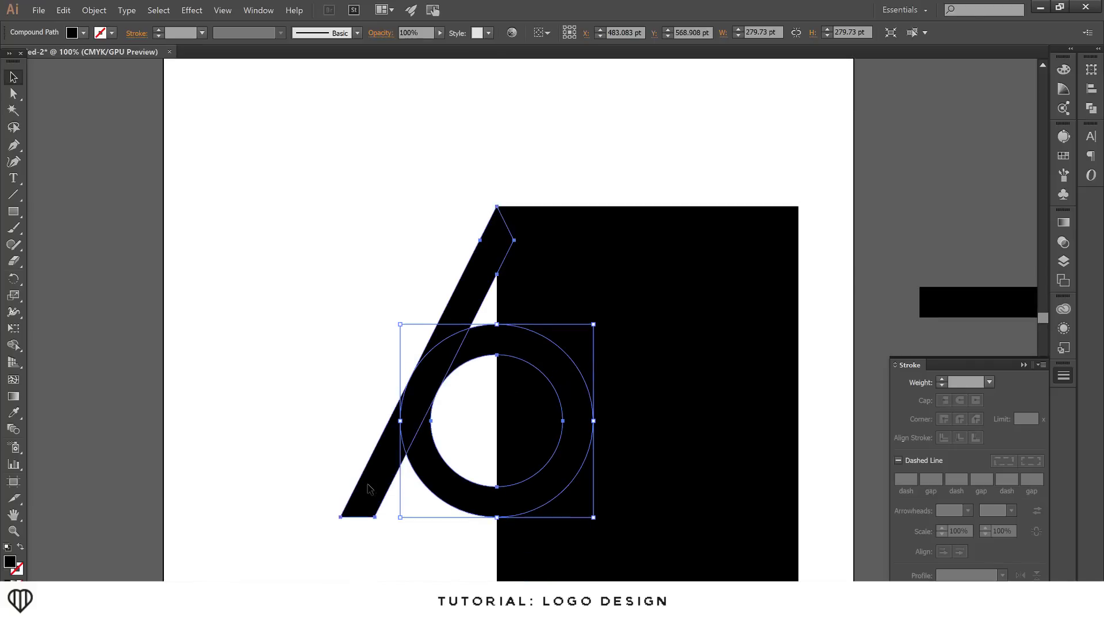
Step: Delete the covering rectangle and cut away the lower part of the ring between the legs with the Shape Builder
click(693, 390)
key(Delete)
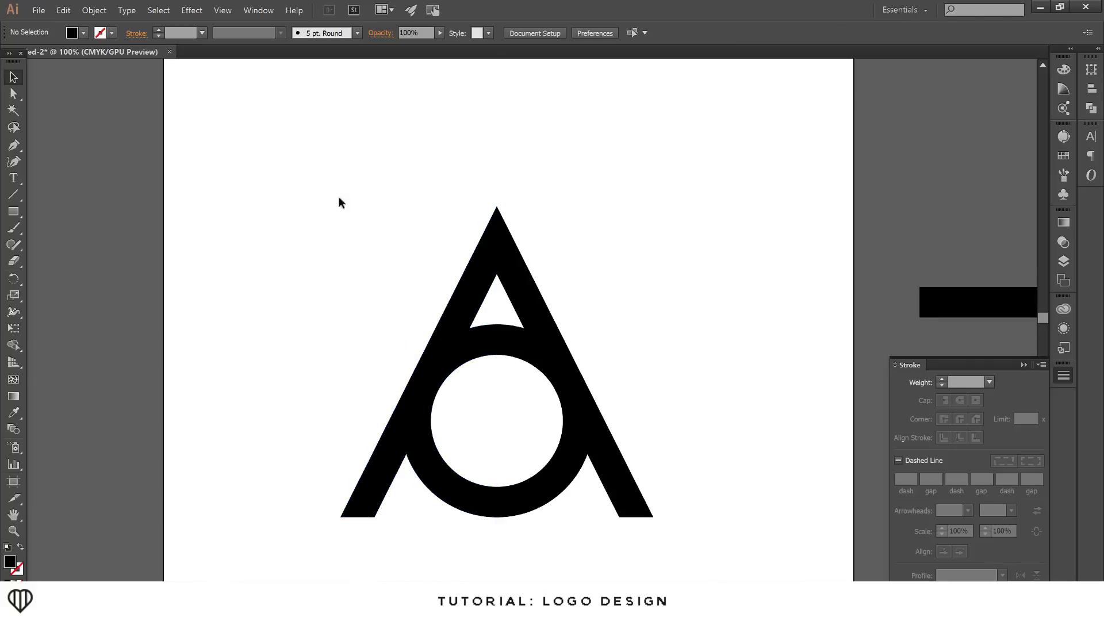
drag(285, 146, 645, 467)
click(14, 345)
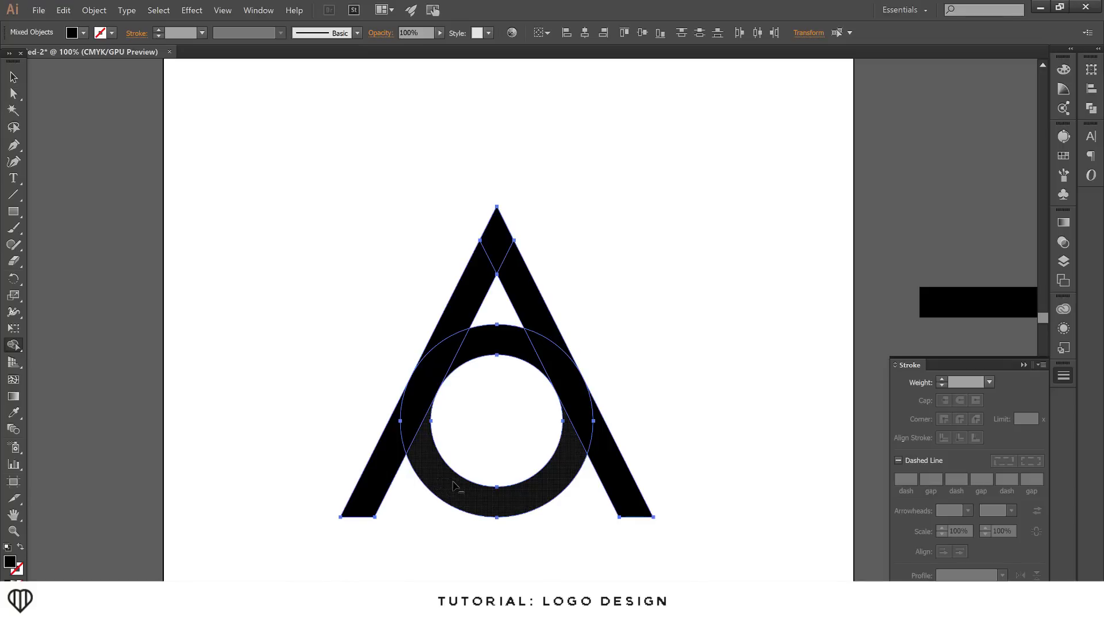
alt+click(538, 469)
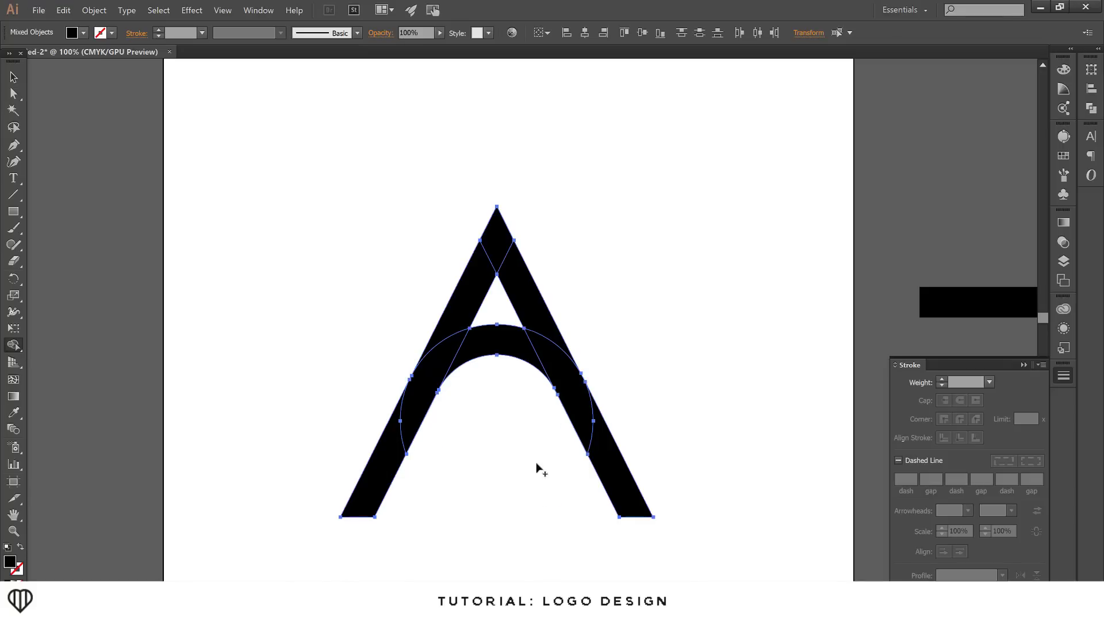
click(13, 77)
click(163, 239)
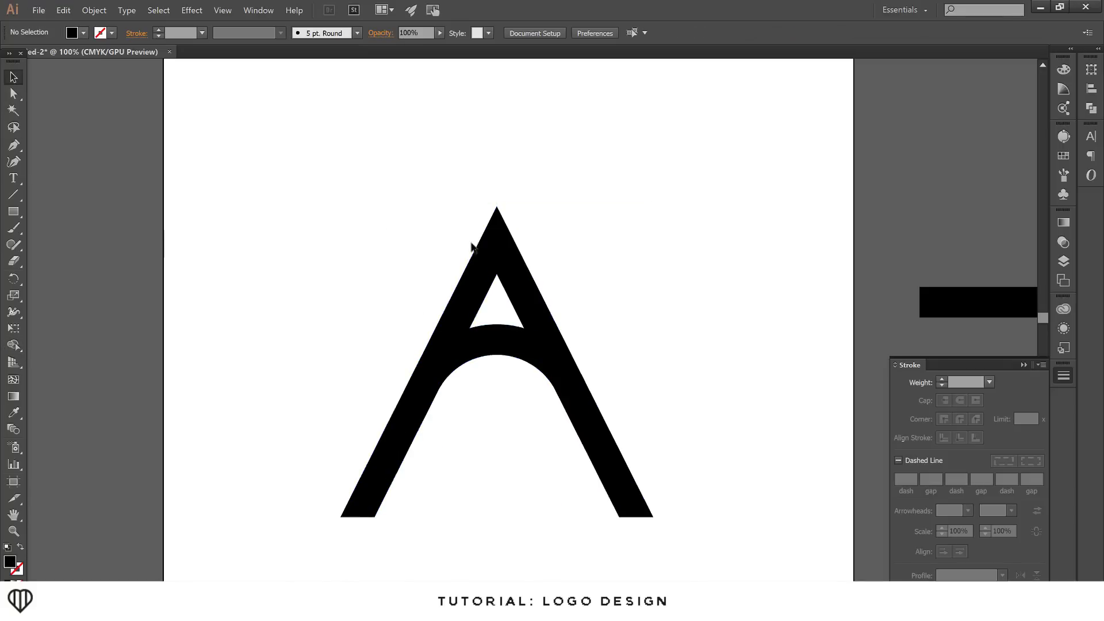
Step: Draw a rectangle about 641 by 199 pt across the lower legs and shift it slightly to cover both leg ends
scroll(286, 272, down, 1)
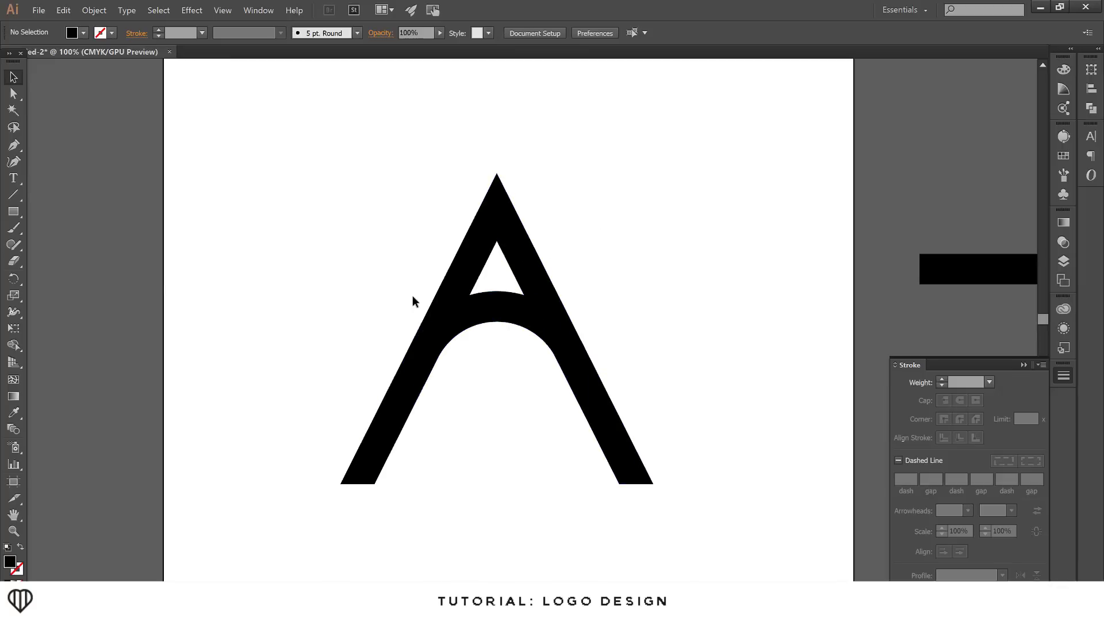
scroll(259, 322, down, 1)
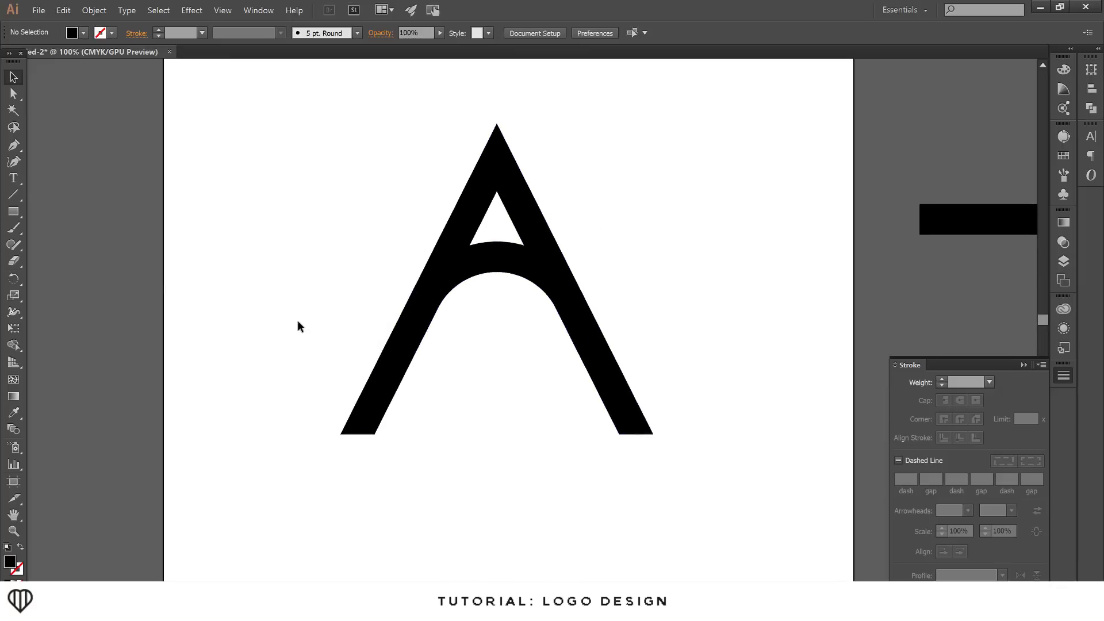
scroll(288, 321, up, 2)
scroll(281, 325, down, 1)
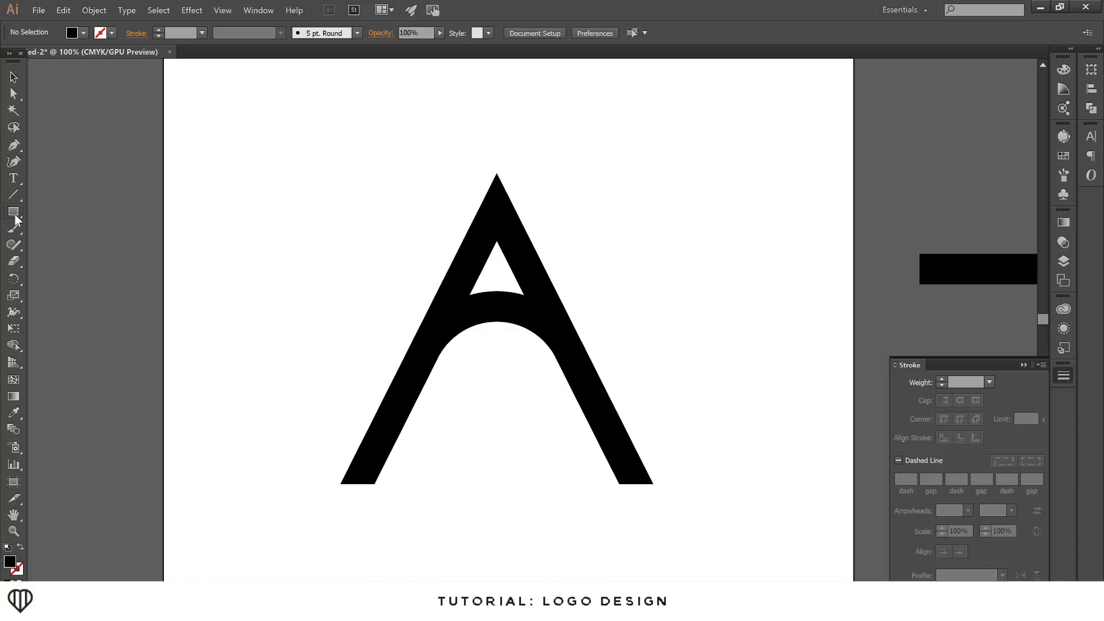
drag(13, 211, 69, 211)
drag(295, 391, 737, 528)
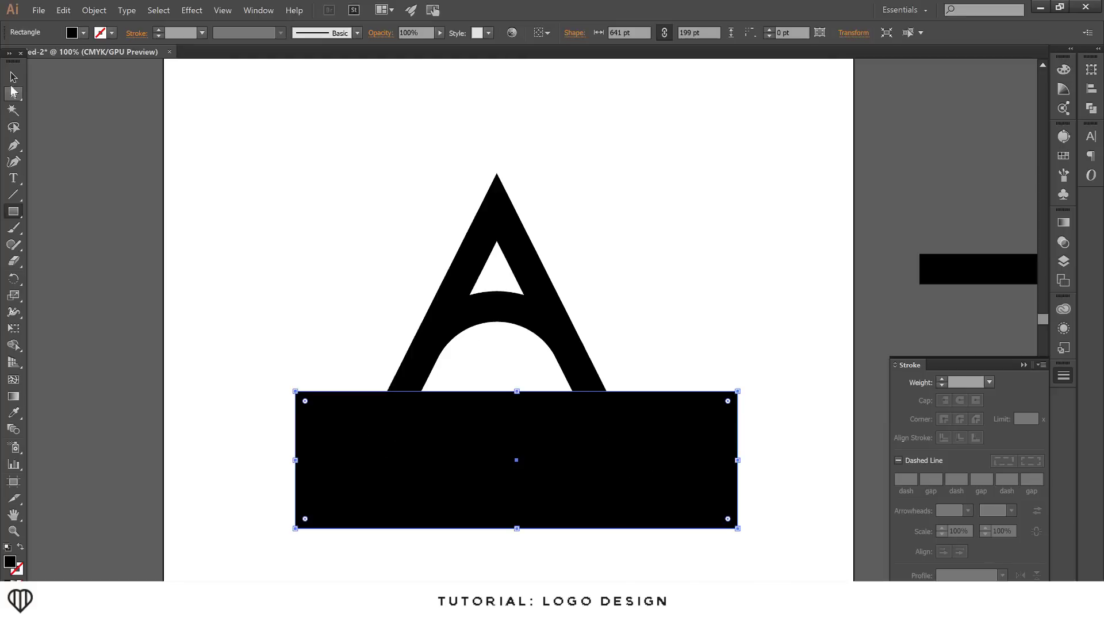
click(13, 76)
click(442, 369)
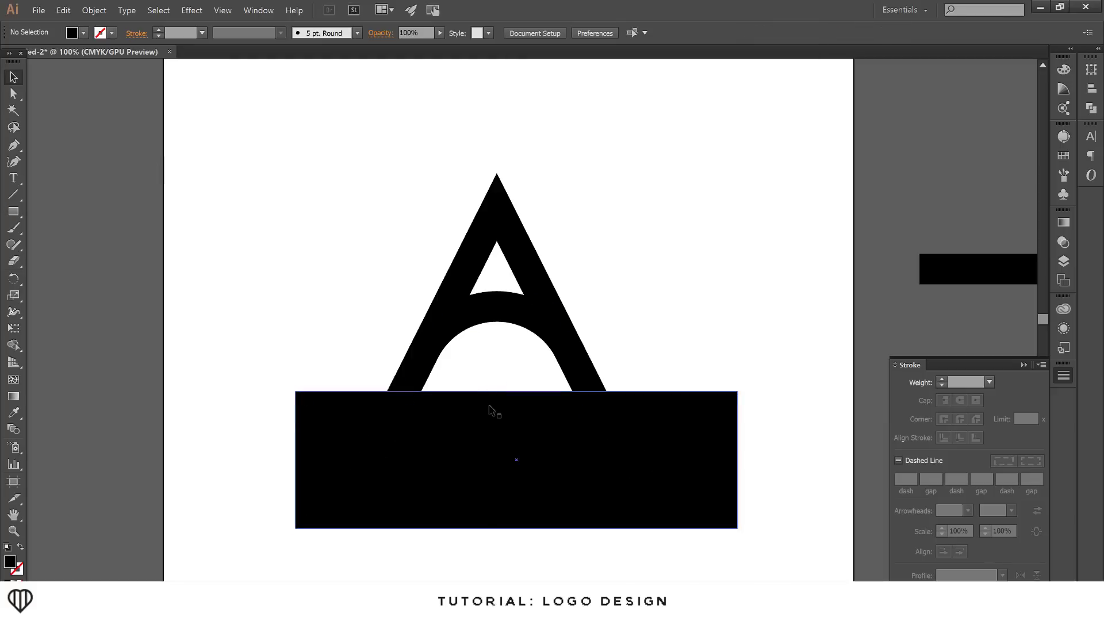
drag(493, 419, 528, 426)
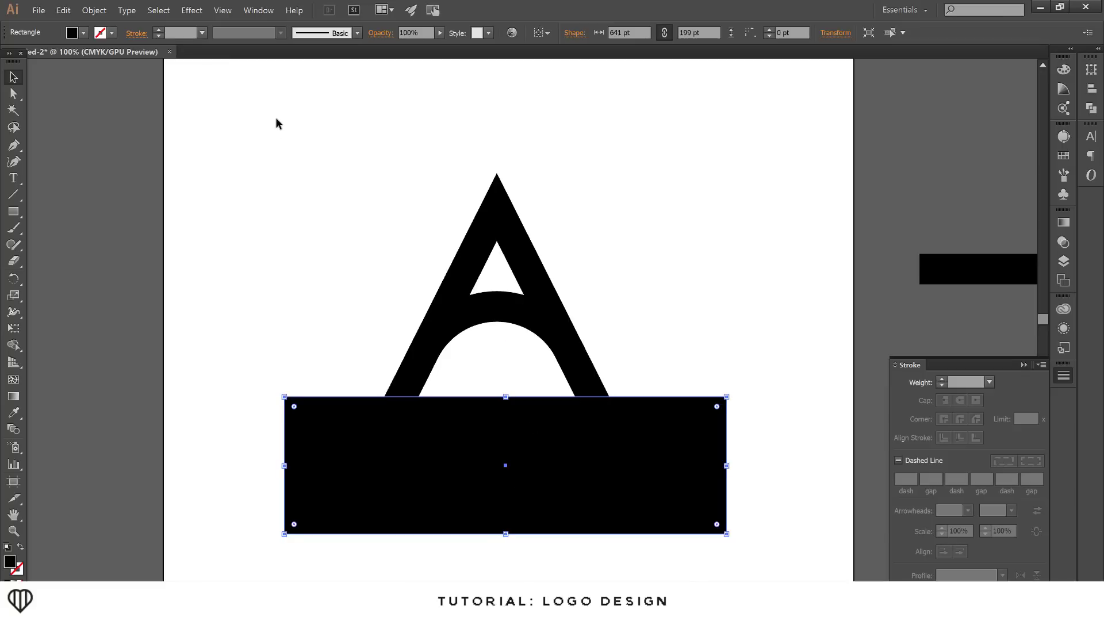
Step: Trim the leg ends along the rectangle's upper edge with the Shape Builder and remove the rectangle
drag(267, 119, 758, 458)
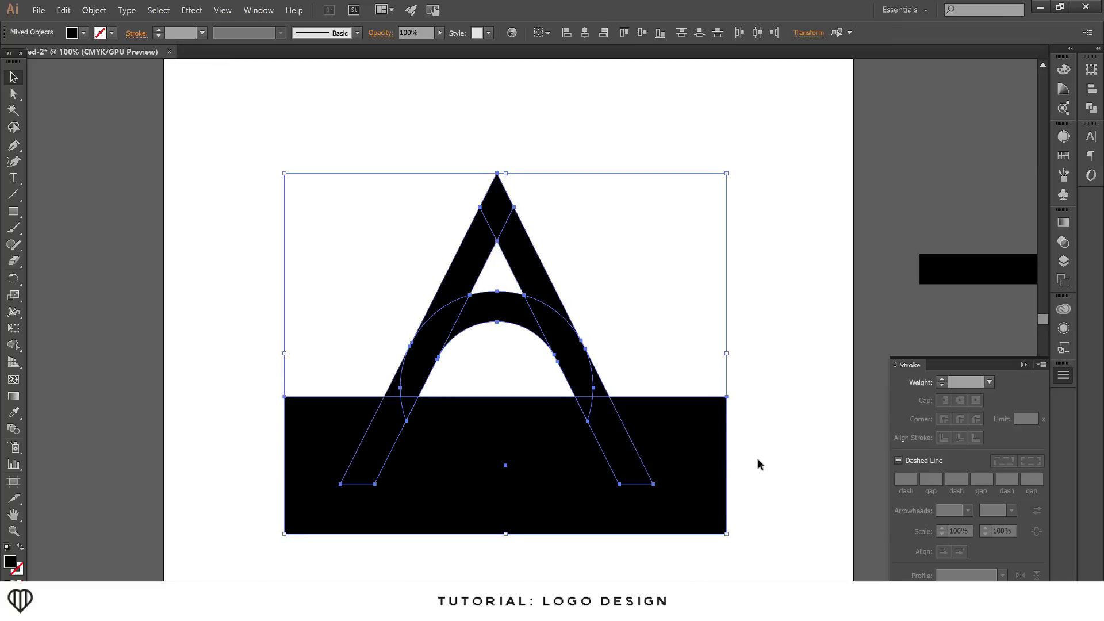
click(14, 345)
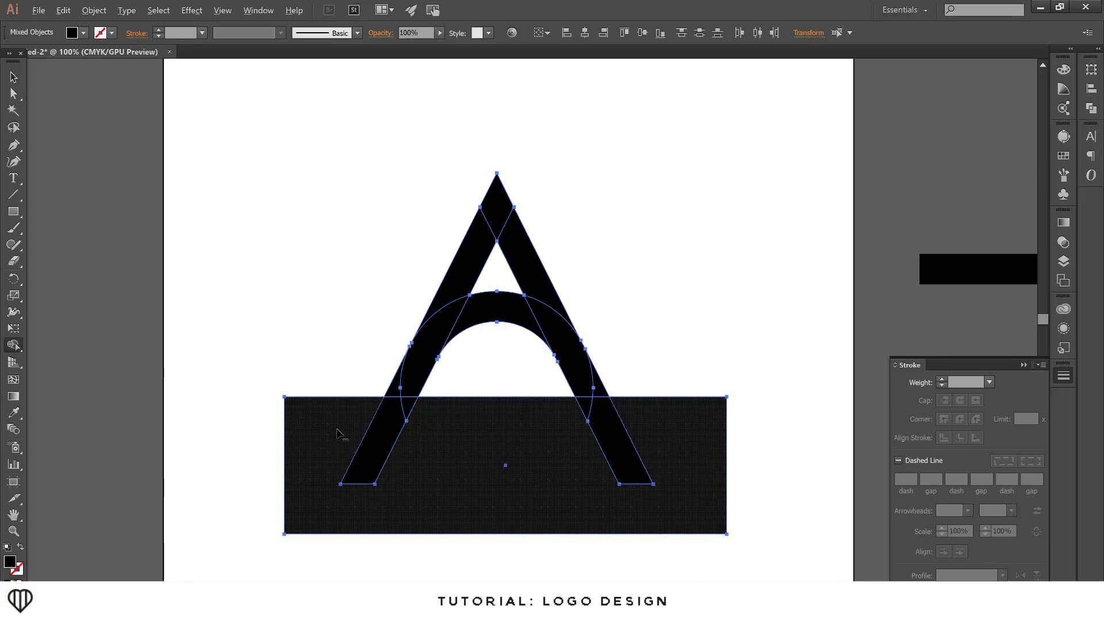
drag(338, 433, 410, 413)
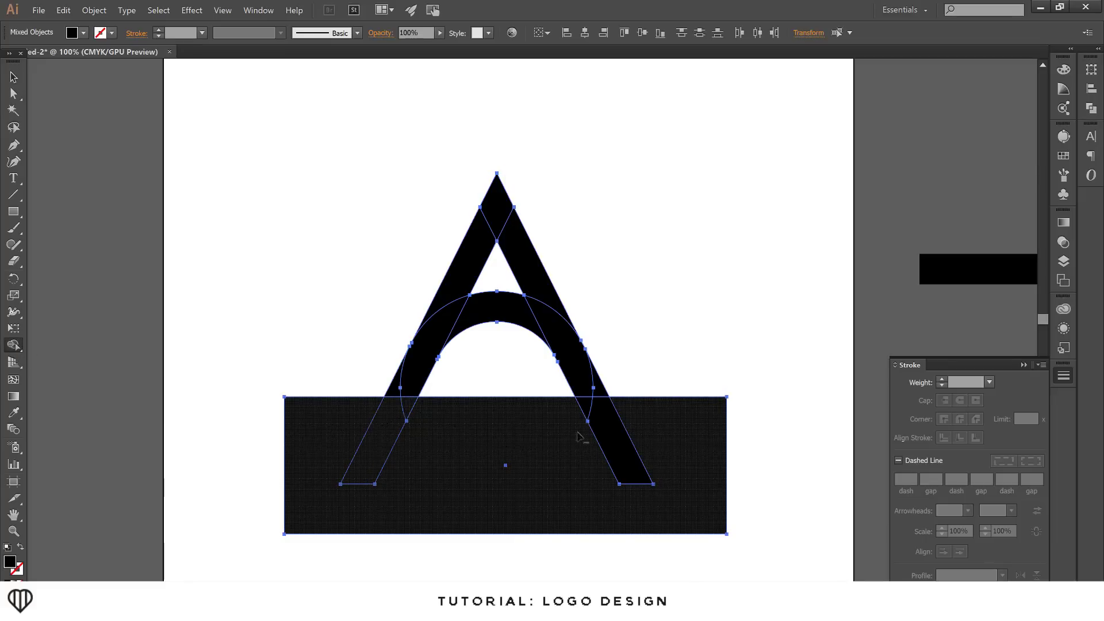
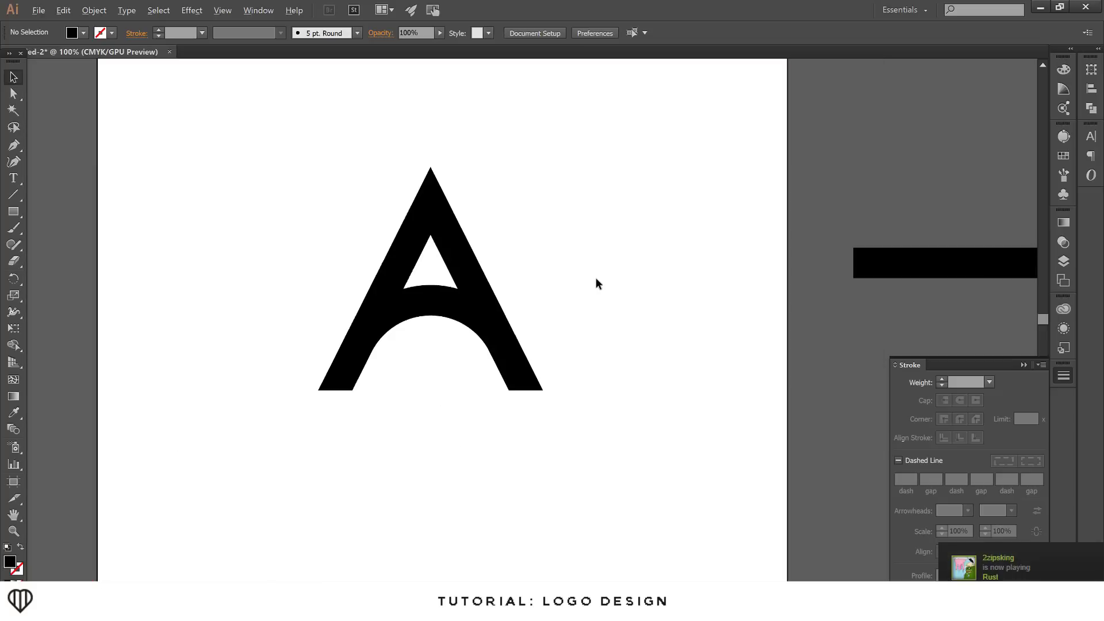
Step: Give the arch a white stroke with a weight of 30 pt
alt+scroll(370, 291, up, 1)
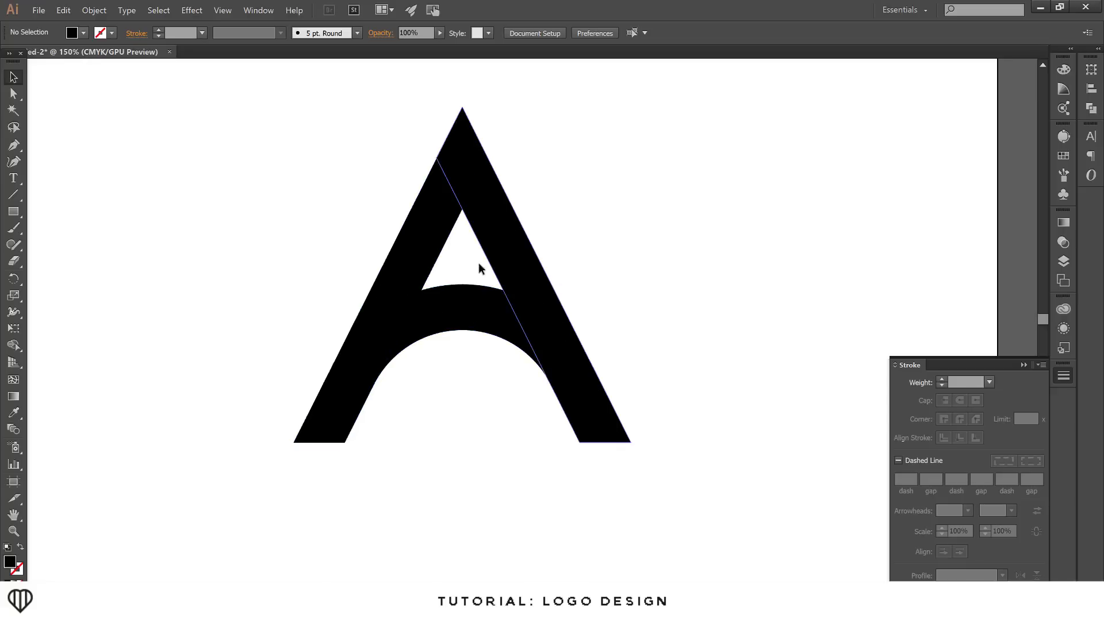
click(460, 319)
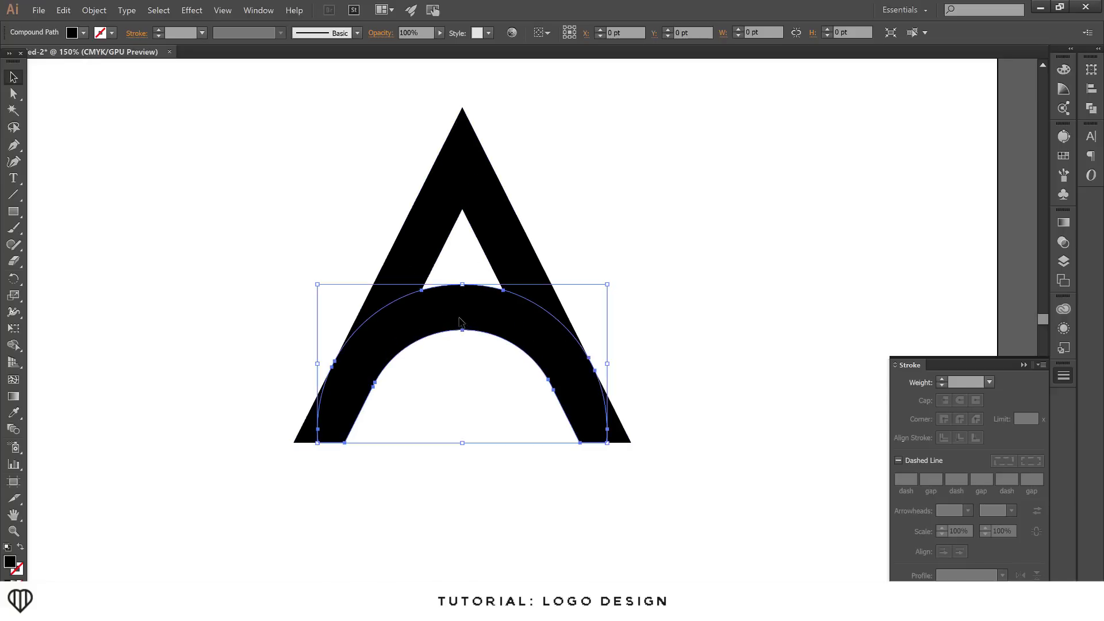
click(159, 31)
click(158, 31)
click(159, 31)
click(158, 31)
click(158, 31)
click(159, 31)
click(158, 31)
click(159, 31)
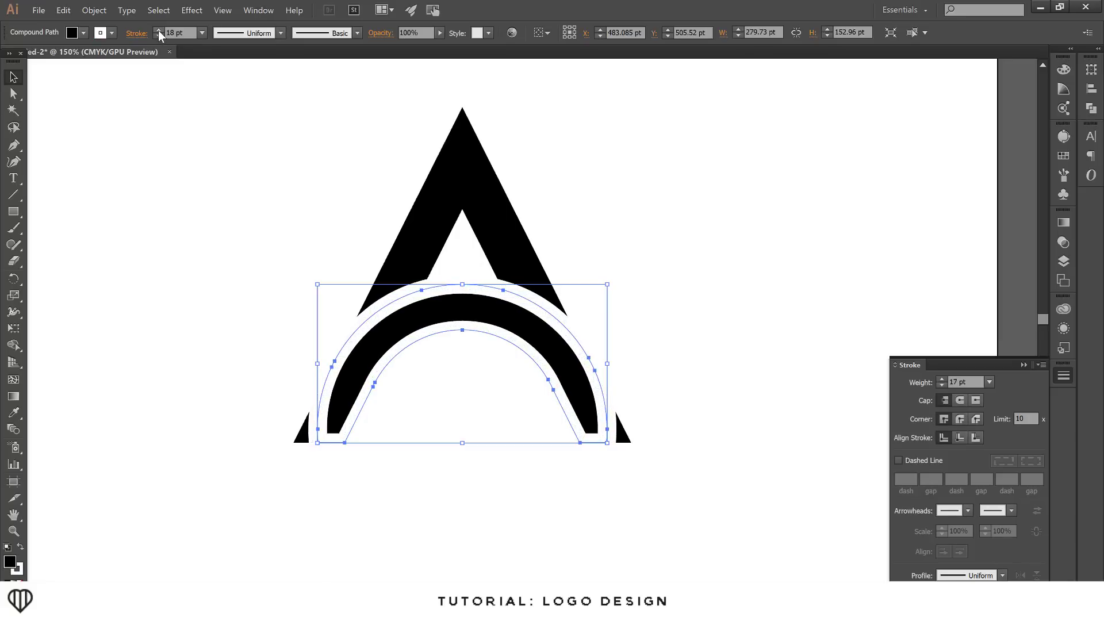
click(158, 30)
click(158, 31)
click(159, 31)
click(158, 31)
click(159, 31)
click(159, 30)
click(159, 31)
click(159, 30)
click(159, 31)
click(159, 30)
click(159, 30)
click(158, 30)
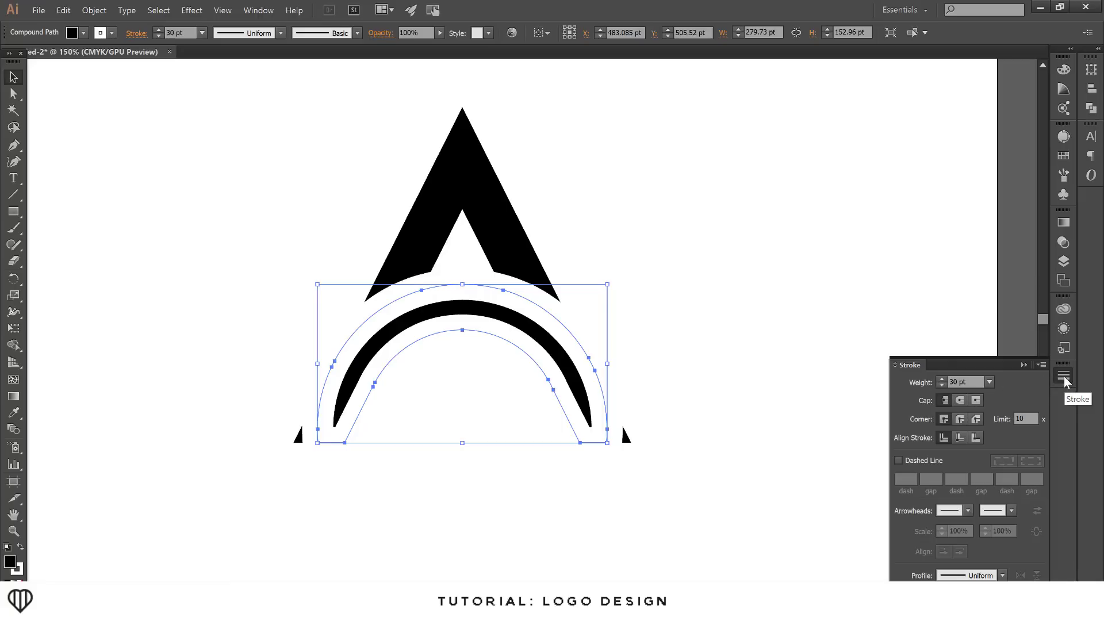
Step: Align the arch's white stroke to the outside of its path
drag(966, 381, 945, 381)
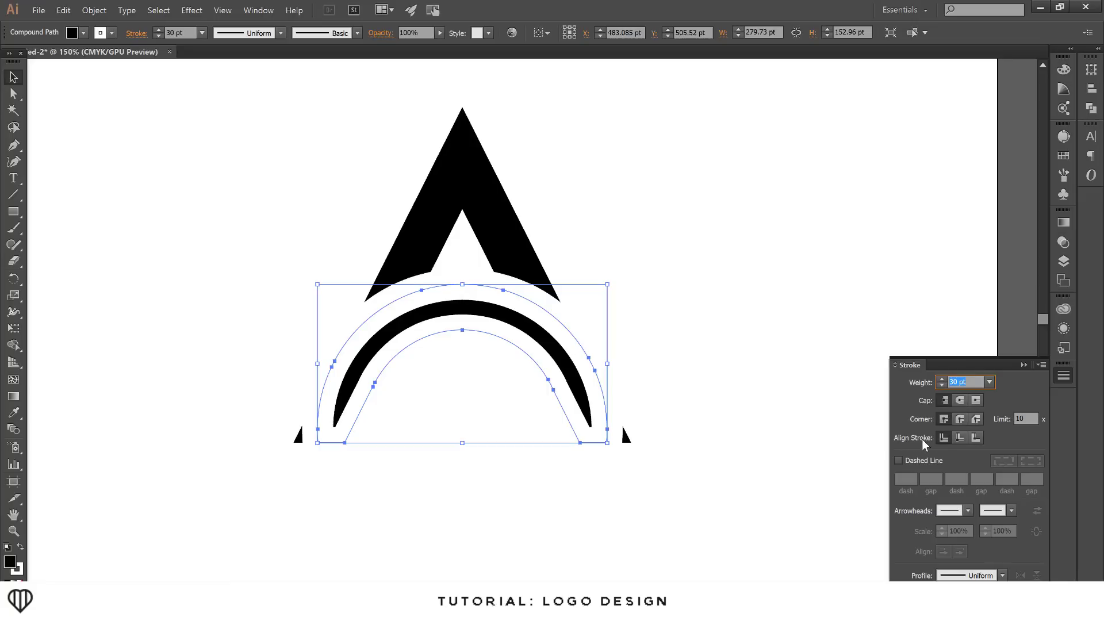
click(975, 440)
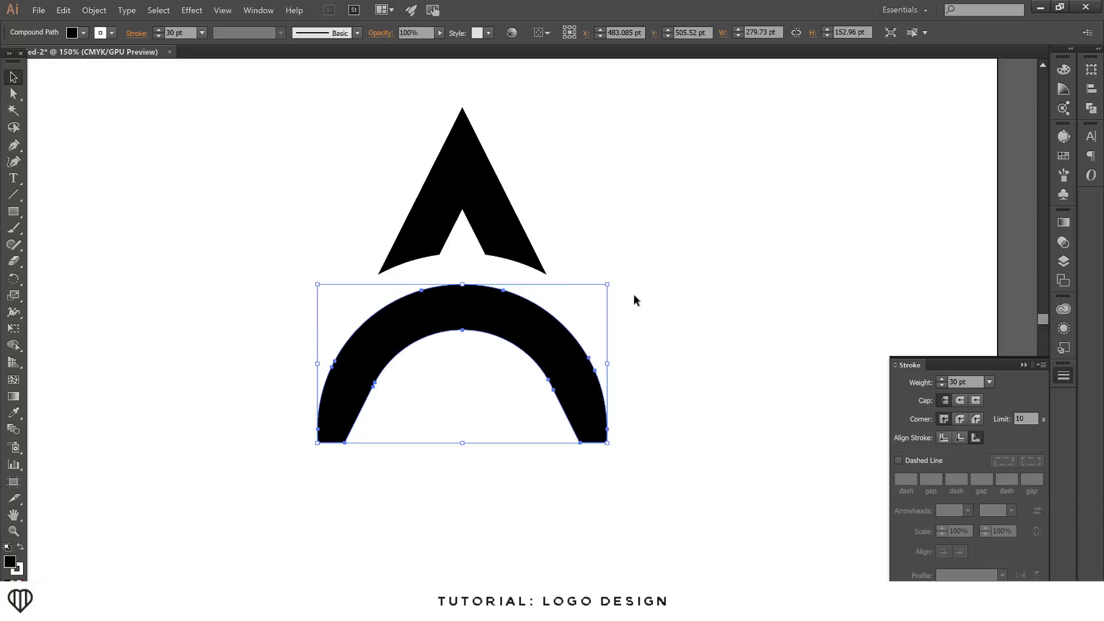
click(696, 235)
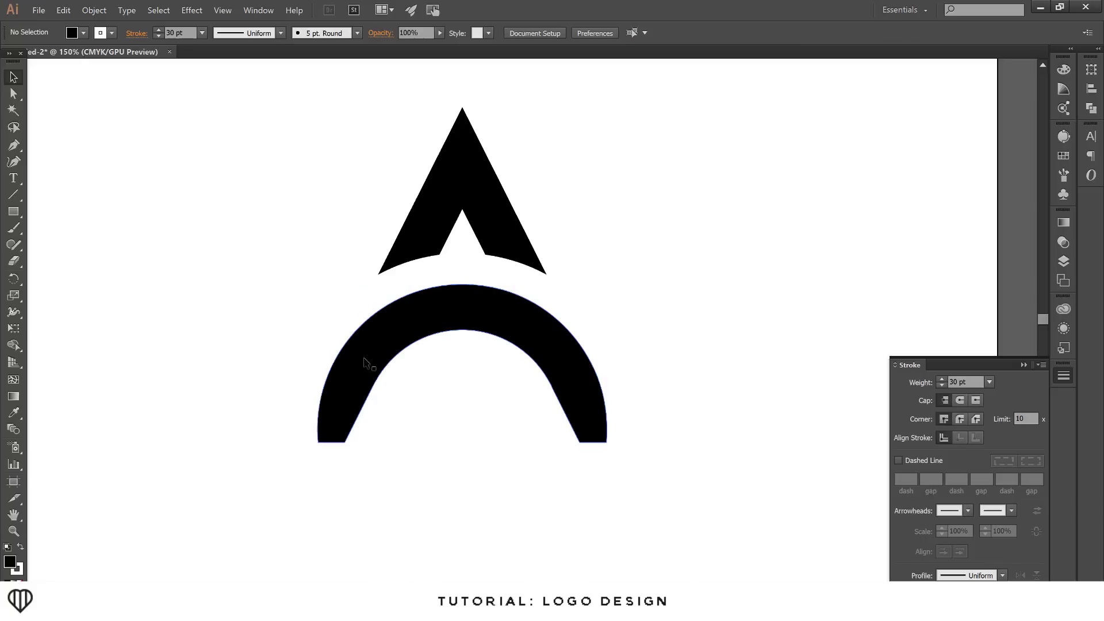
Step: Convert the arch's white stroke into a filled shape with Outline Stroke
click(392, 303)
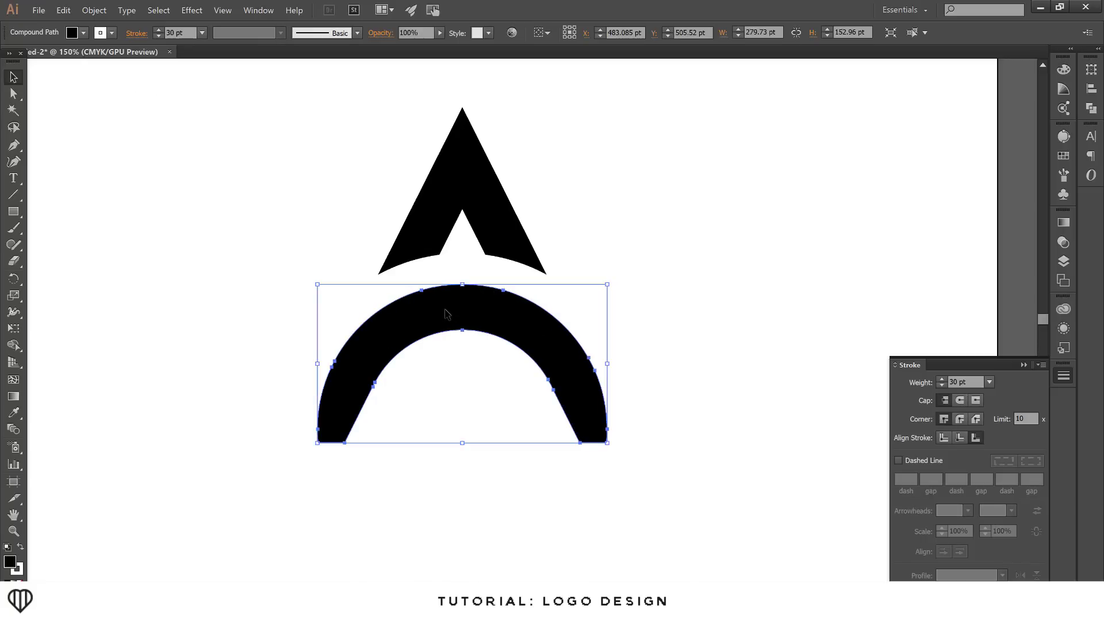
click(101, 11)
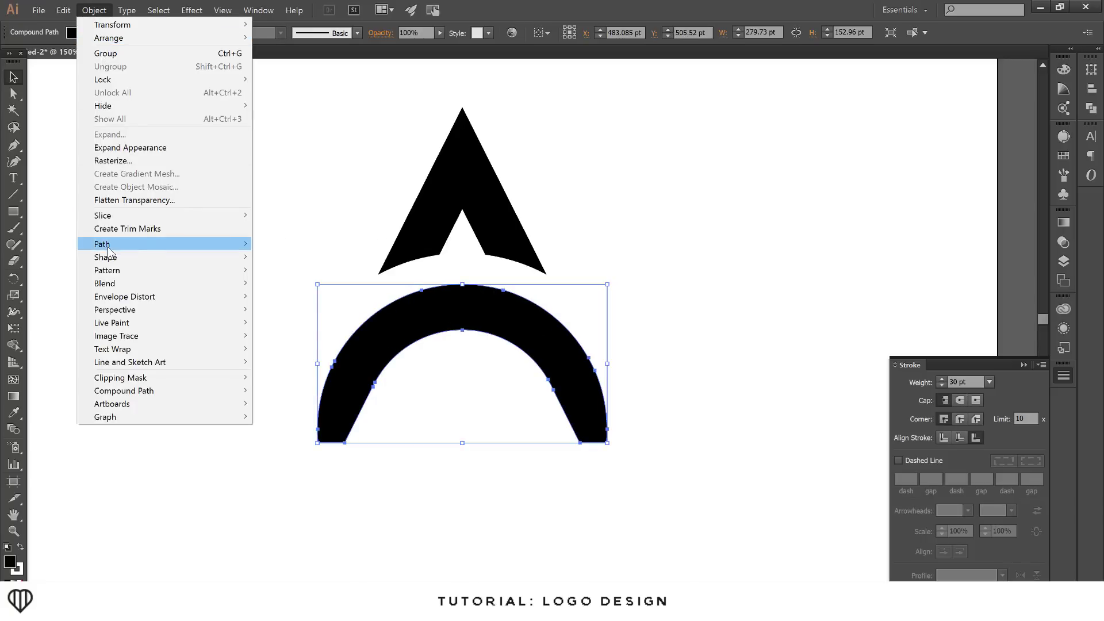
mouse_move(219, 244)
click(291, 273)
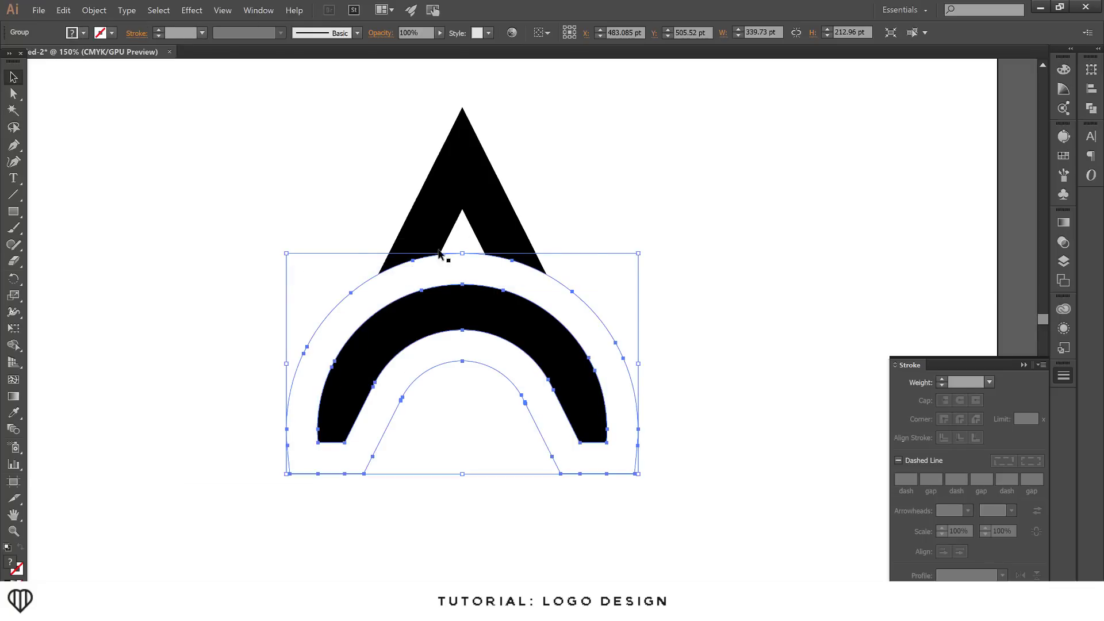
Step: Cut the white outline shape and the leg sections beneath it out of the mark with the Shape Builder, leaving a gap above the arch
click(254, 188)
drag(246, 116, 740, 498)
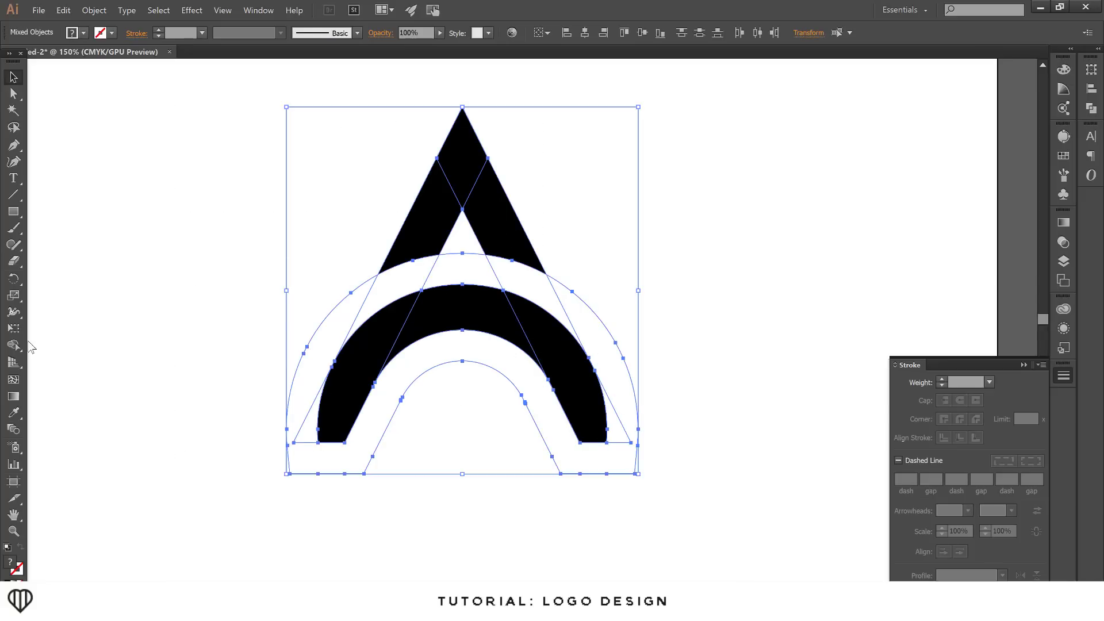
click(15, 346)
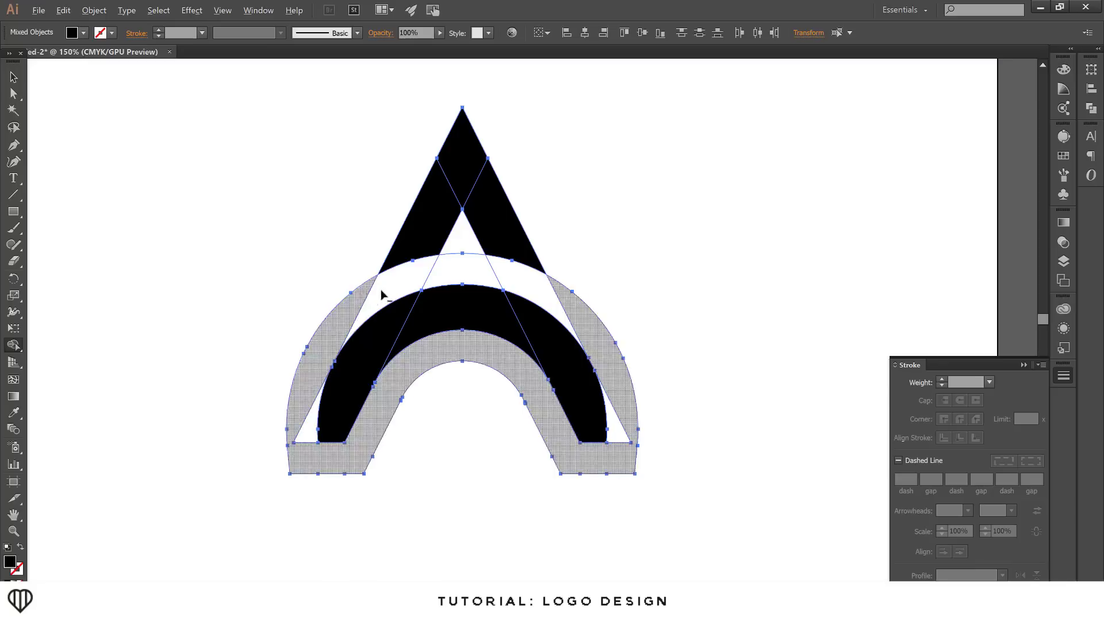
mouse_move(525, 278)
mouse_down()
mouse_move(439, 291)
mouse_move(413, 280)
mouse_up()
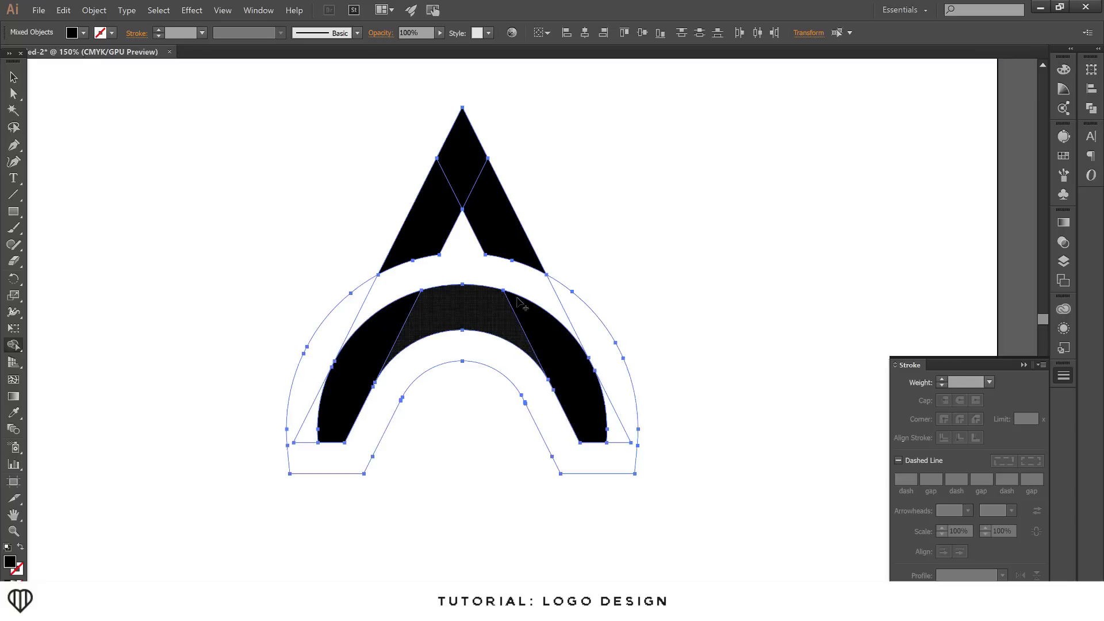
alt+click(329, 330)
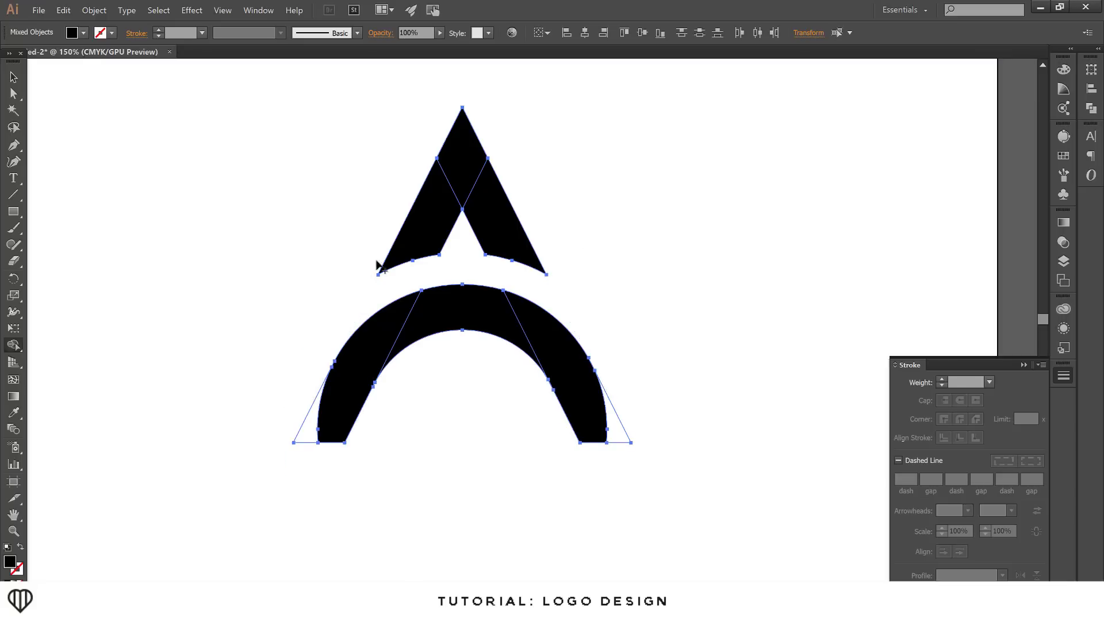
click(14, 76)
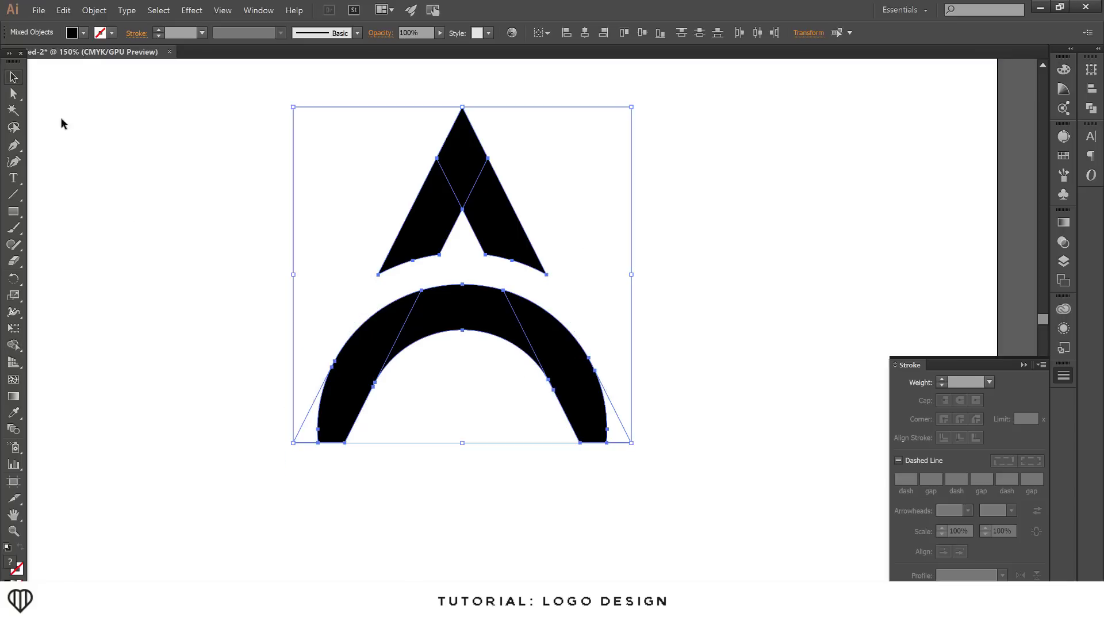
click(270, 397)
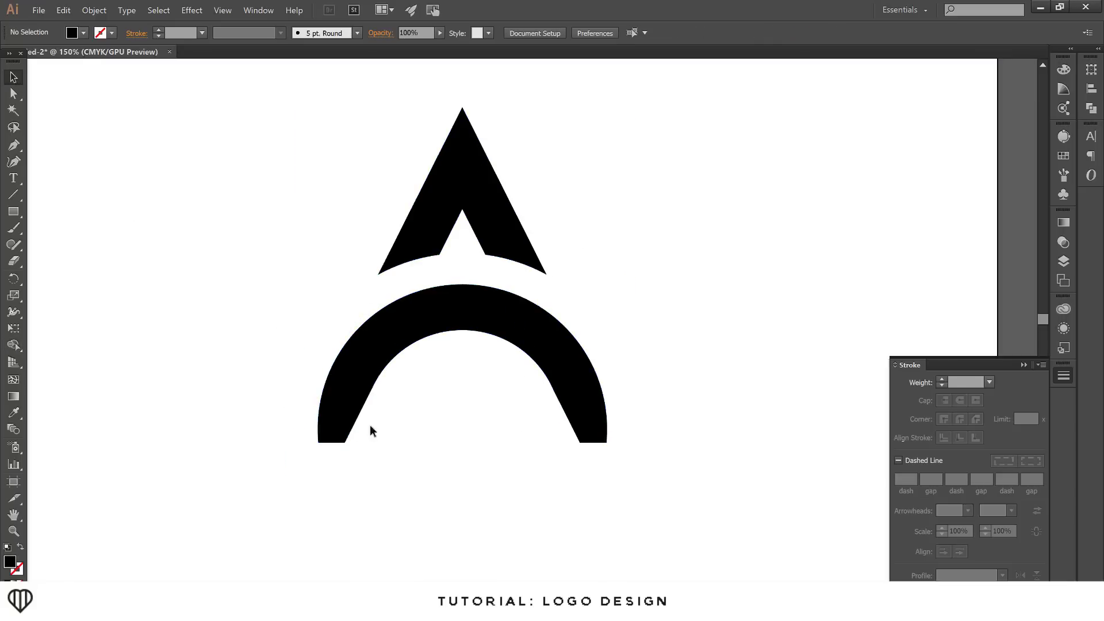
Step: Fill in the outer corners at both feet of the arch with the Shape Builder so the legs run out straight
click(385, 360)
click(14, 345)
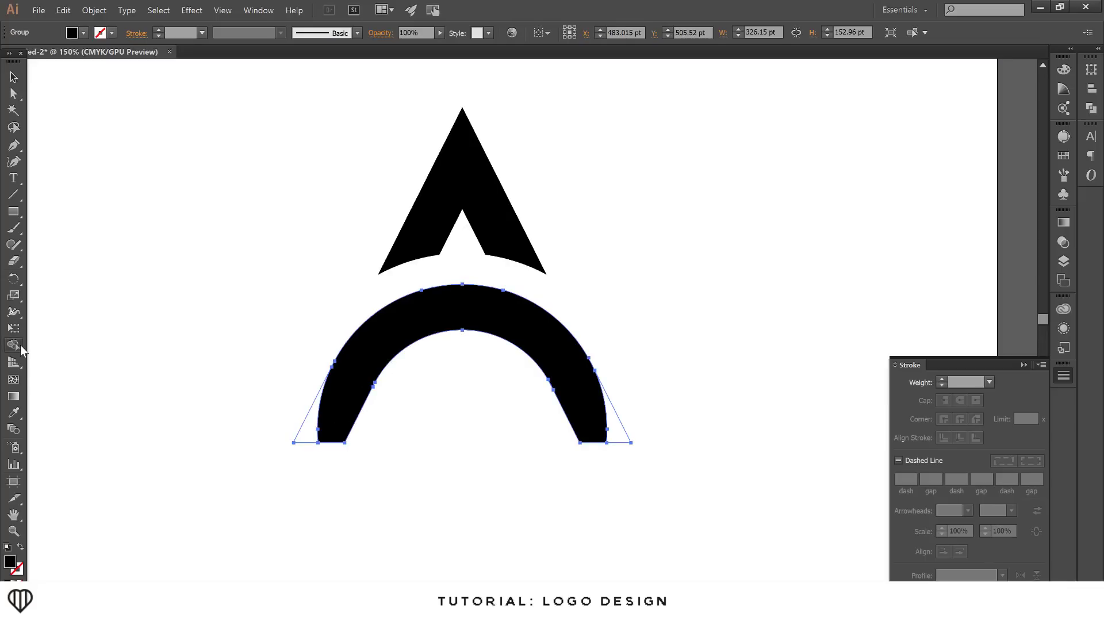
click(305, 432)
click(619, 432)
click(13, 77)
click(558, 289)
Step: Examine the whole mark at reduced and enlarged views to judge its overall shape and balance
key(ctrl+minus)
key(ctrl+minus)
key(ctrl+minus)
key(ctrl+minus)
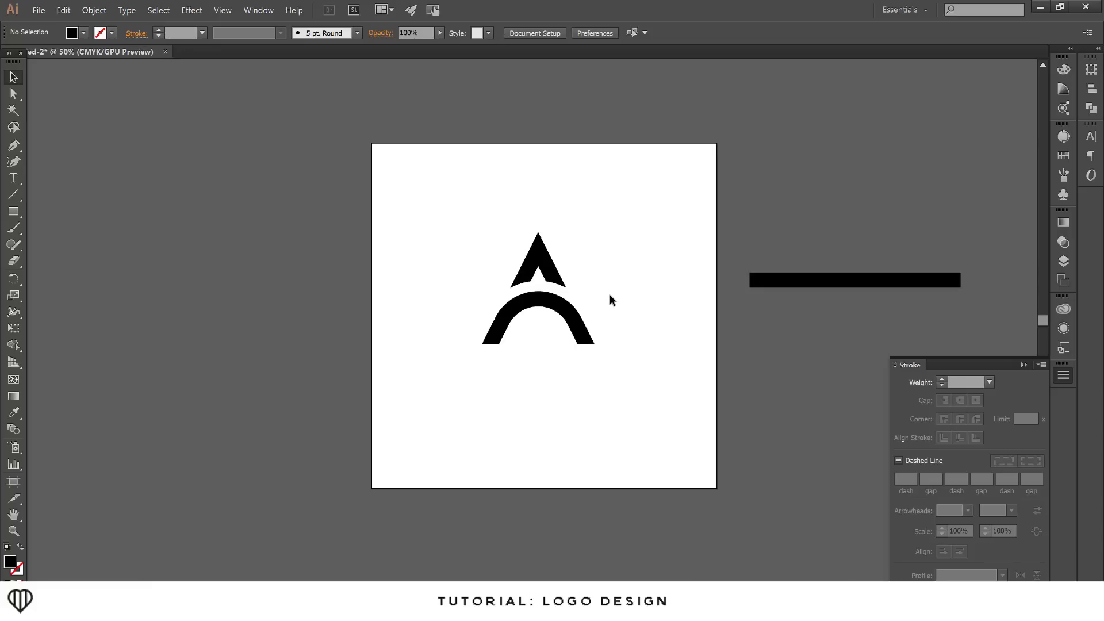
key(ctrl+plus)
key(ctrl+plus)
key(ctrl+plus)
key(ctrl+plus)
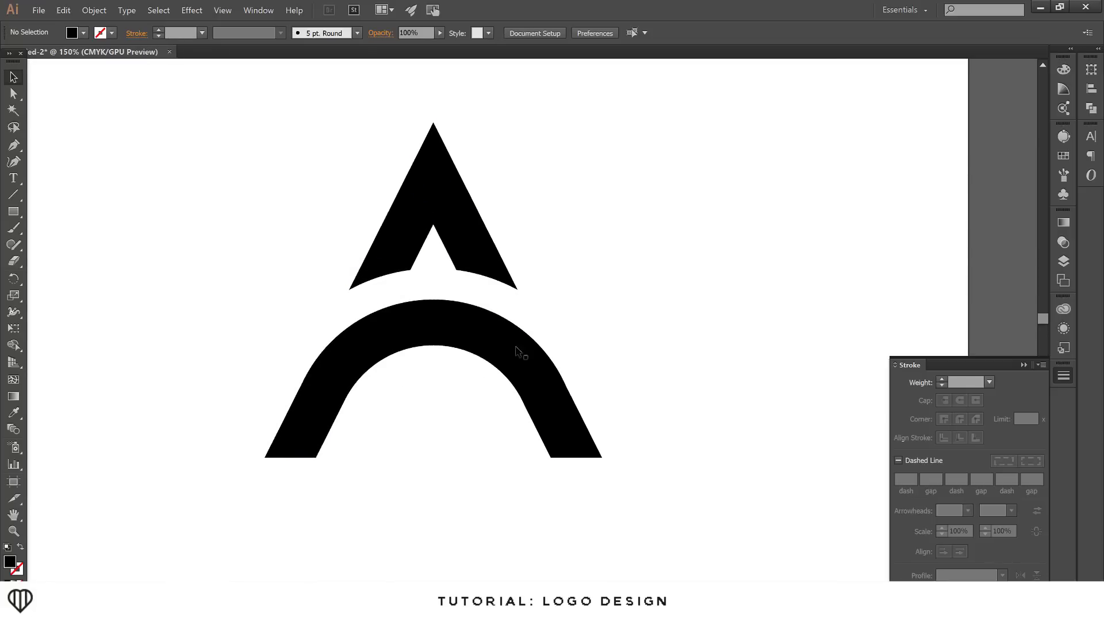
key(ctrl+minus)
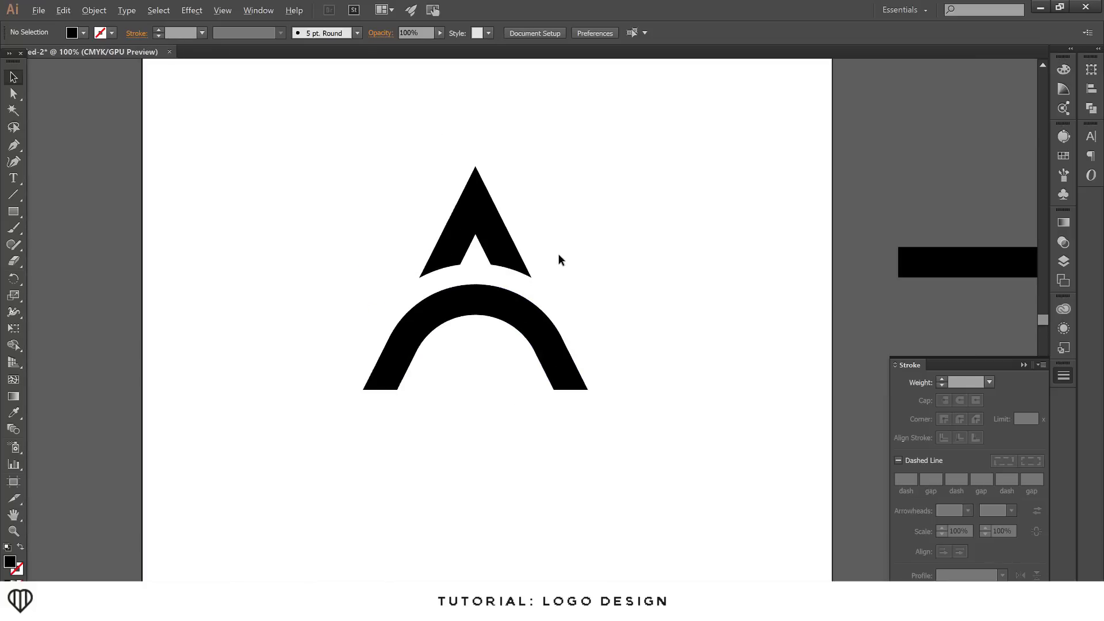
scroll(555, 267, up, 1)
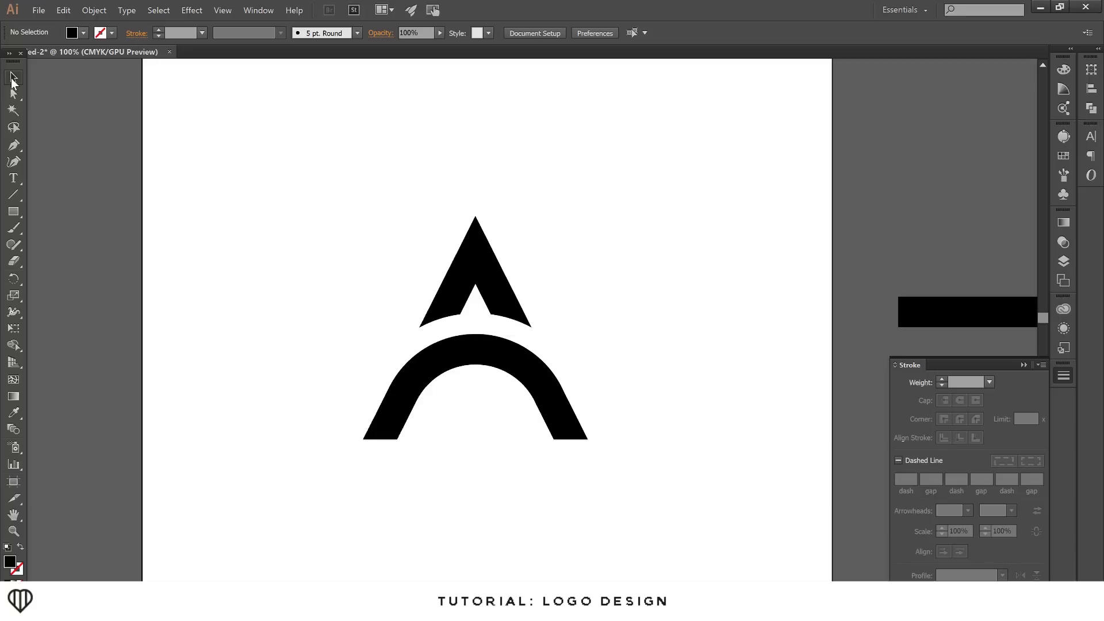
Step: Merge all overlapping pieces of the mark with the Pathfinder's Unite mode
click(13, 79)
drag(287, 154, 671, 497)
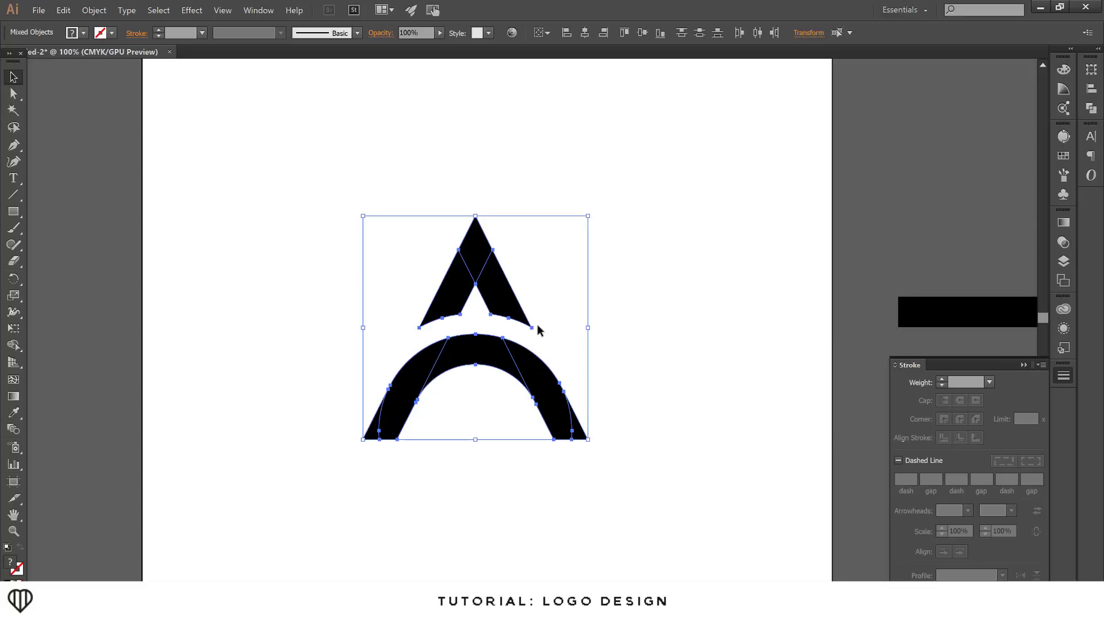
click(1090, 109)
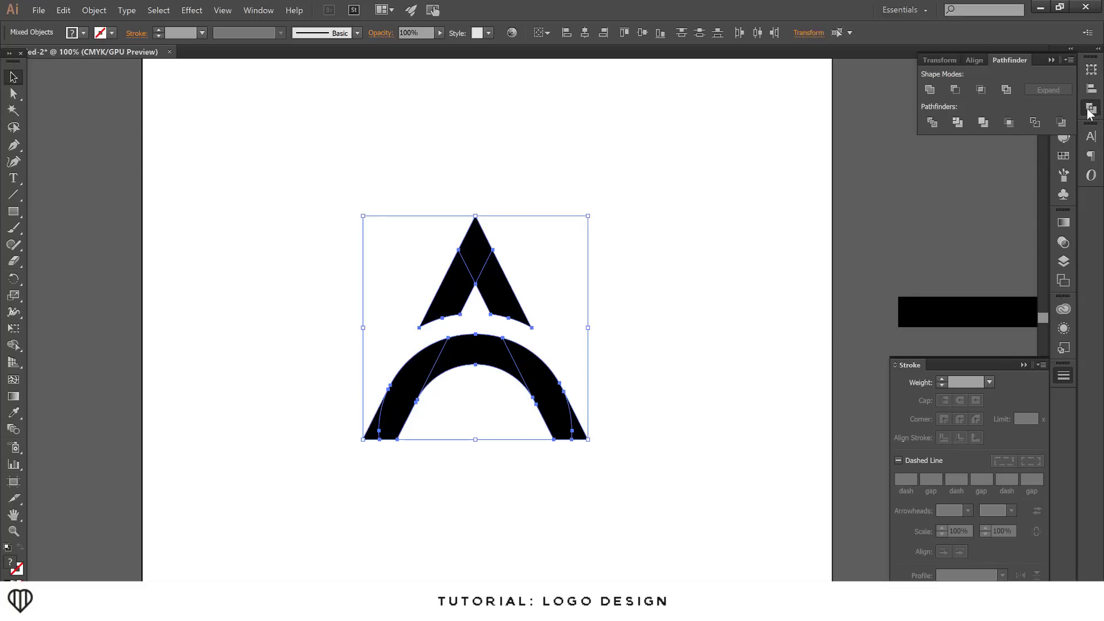
click(930, 90)
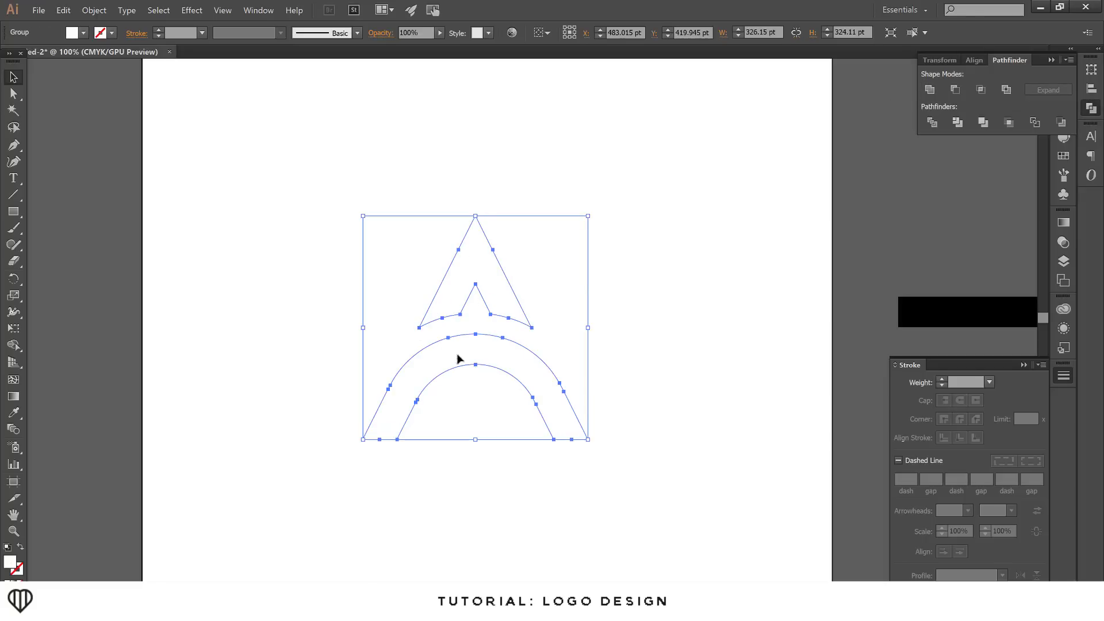
Step: Set the united mark's fill to black (000000)
double_click(10, 562)
drag(152, 202, 12, 232)
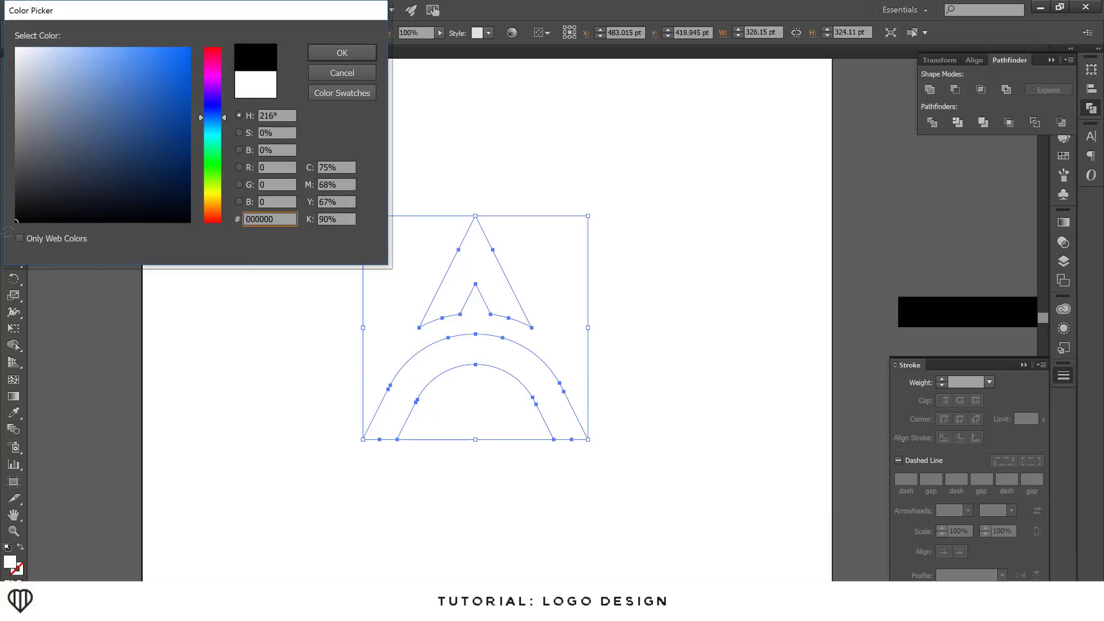
click(339, 52)
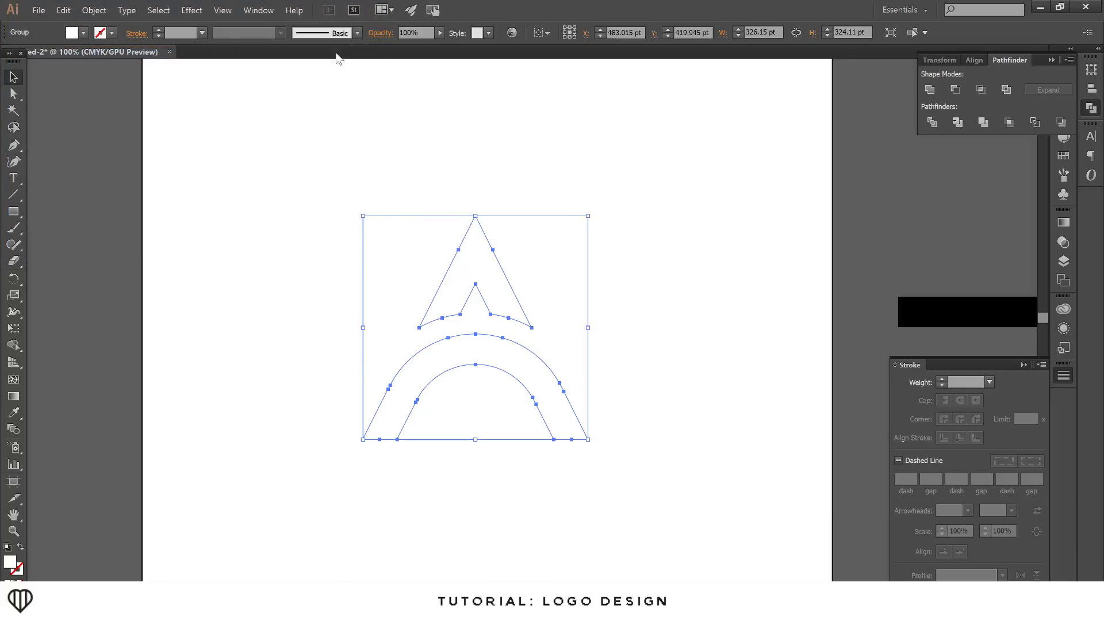
click(361, 147)
Step: Move the black mark slightly up and to the right on the artboard, to about X 508 pt, Y 407 pt
drag(478, 368, 535, 322)
drag(409, 425, 443, 452)
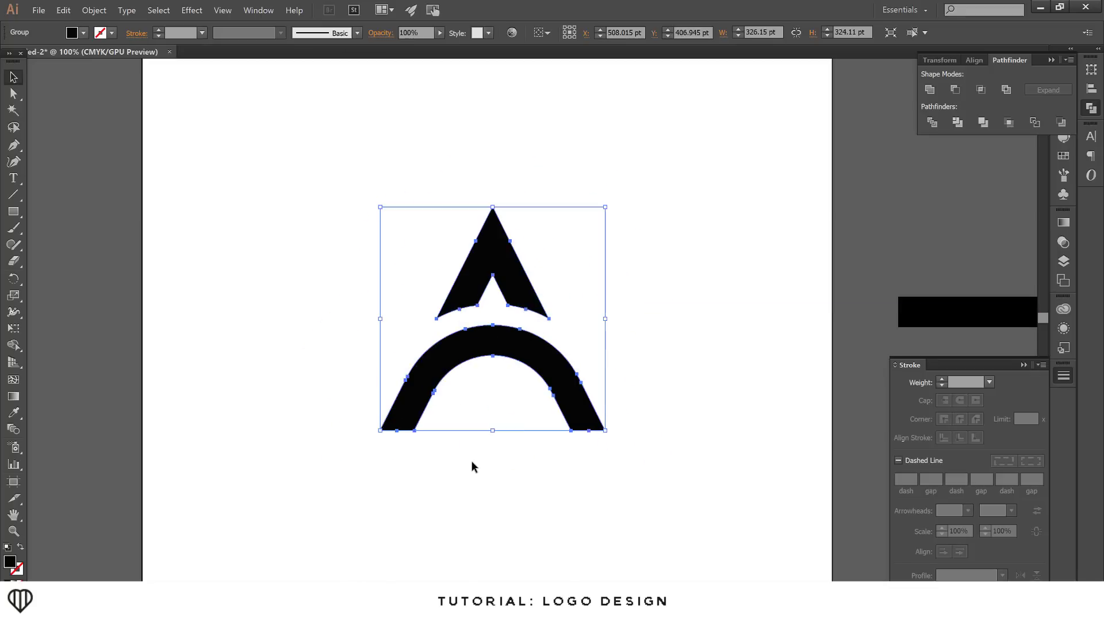
click(472, 460)
Step: Give the whole mark a white stroke with a weight of 12 pt to thin its shapes
drag(493, 345, 498, 346)
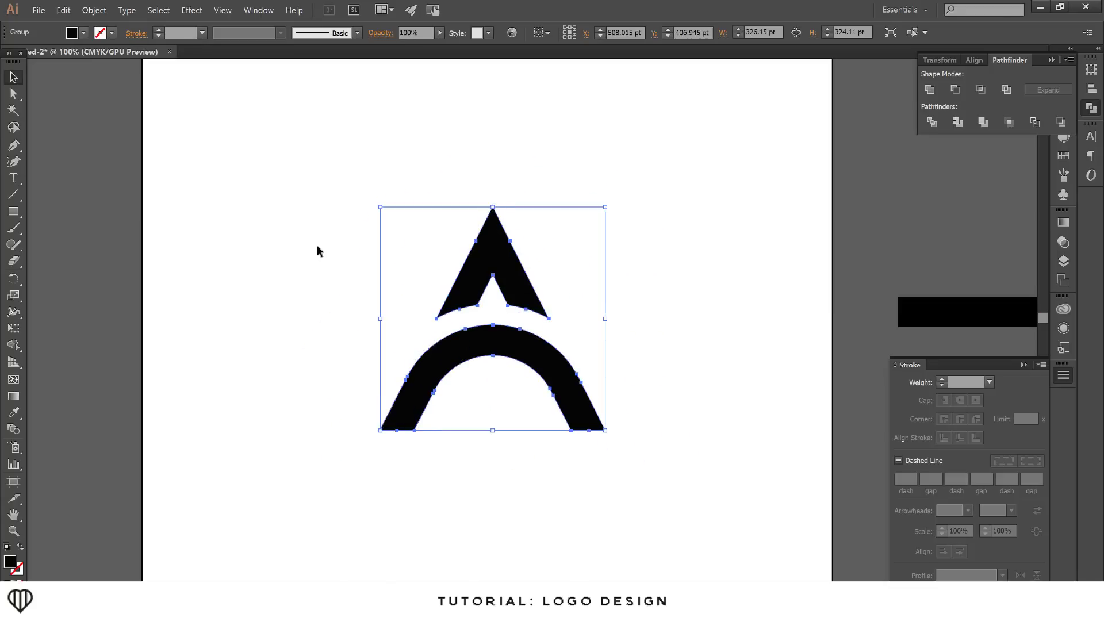
click(159, 30)
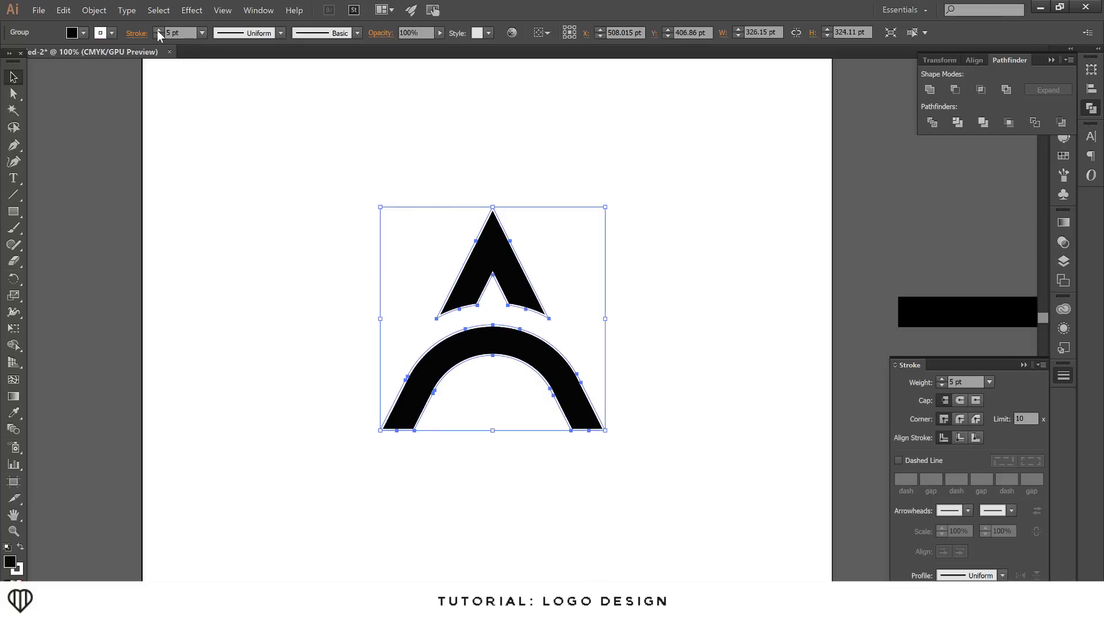
click(158, 30)
click(158, 30)
click(158, 31)
click(158, 30)
click(158, 30)
click(158, 30)
click(240, 243)
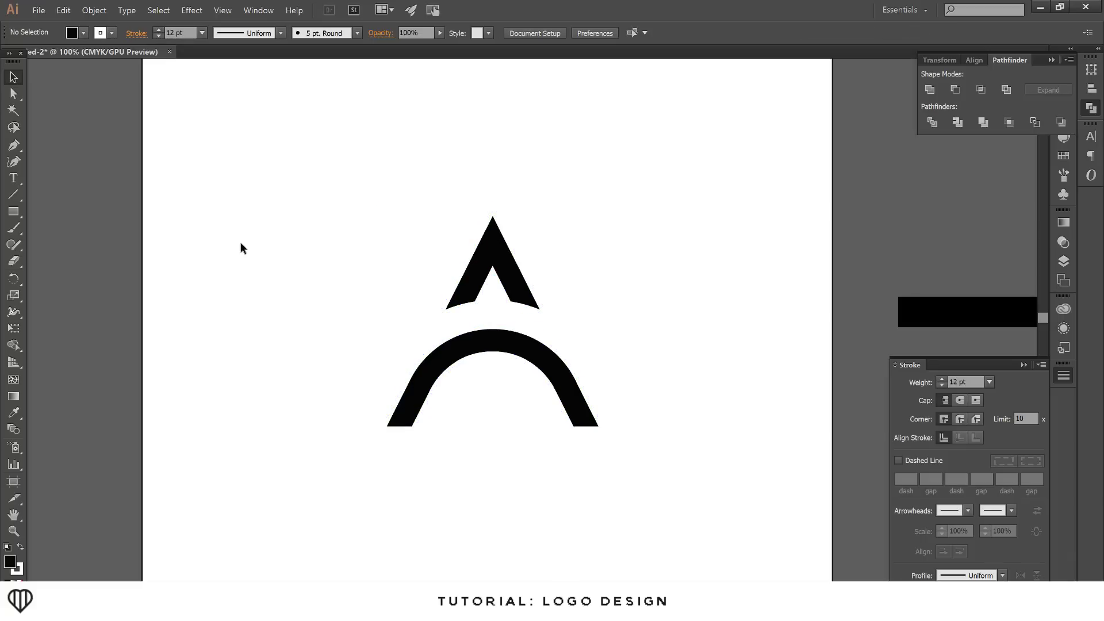
Step: Align the mark's white stroke to the inside and set its weight to 8 pt
click(466, 281)
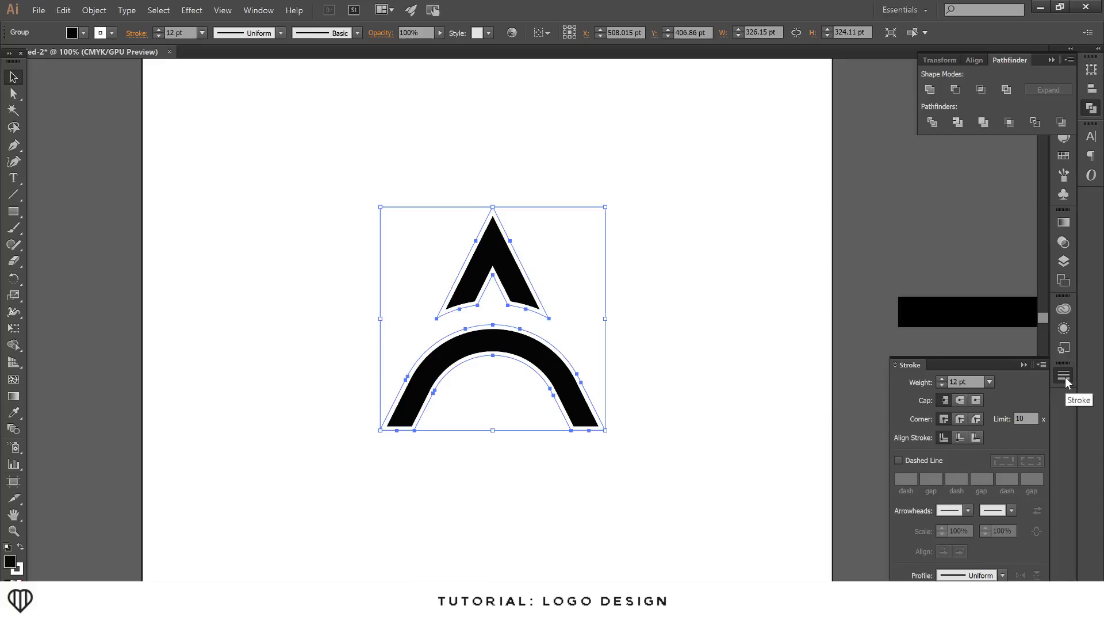
click(960, 438)
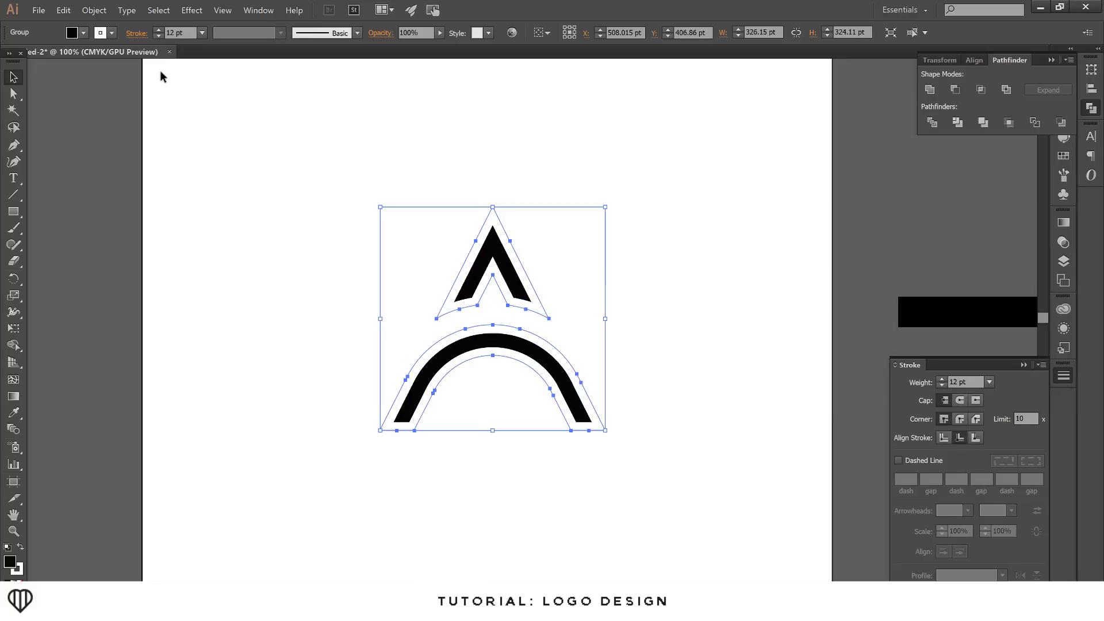
click(157, 37)
click(157, 37)
click(157, 36)
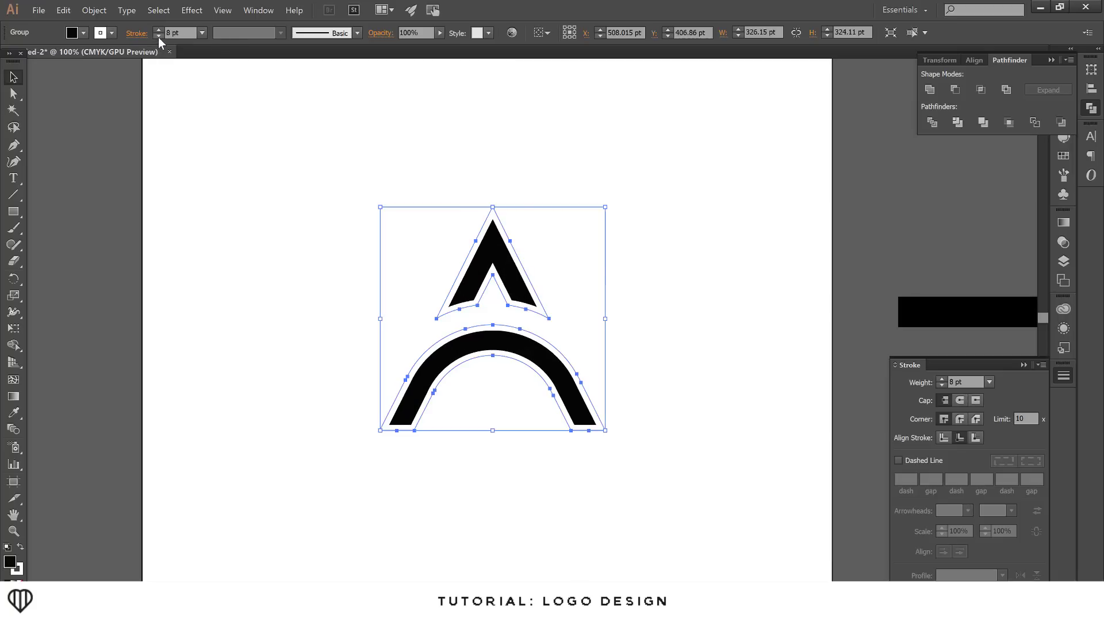
click(630, 349)
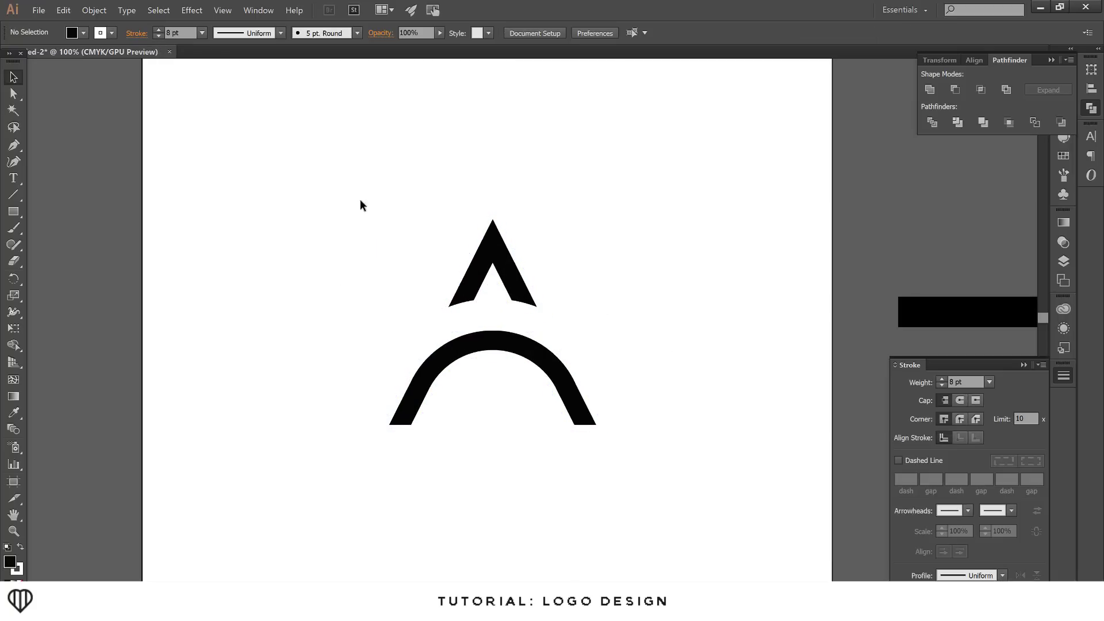
Step: Convert the mark's white stroke into filled shapes with Outline Stroke
drag(276, 169, 671, 473)
click(95, 10)
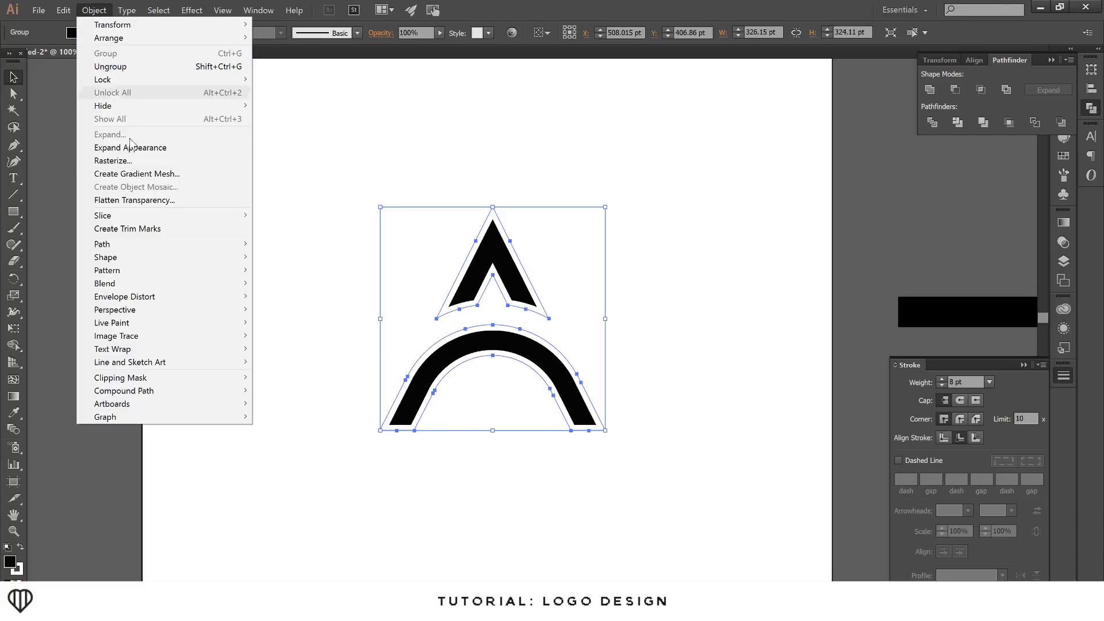
mouse_move(137, 248)
click(274, 272)
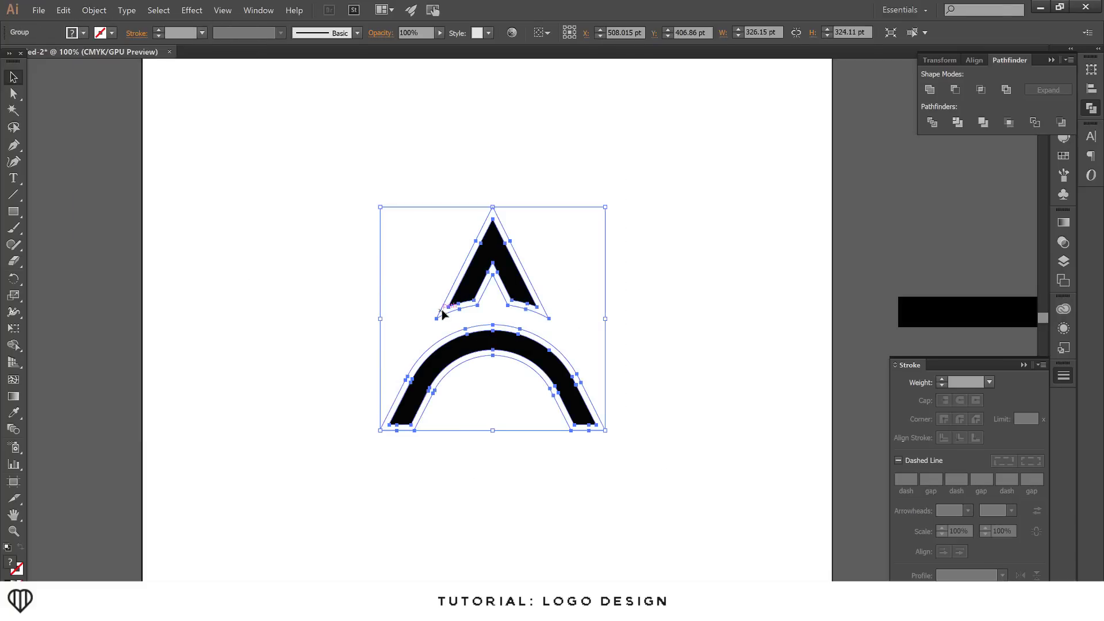
Step: Remove the white outline shapes around the upper chevron and the arch with the Shape Builder
click(19, 352)
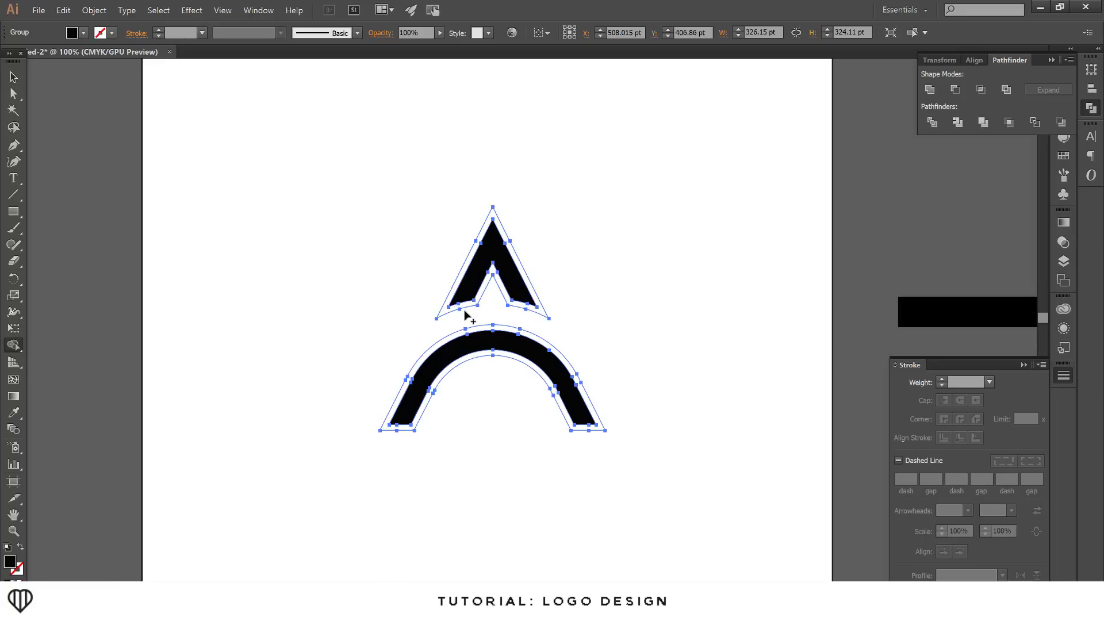
scroll(466, 311, up, 2)
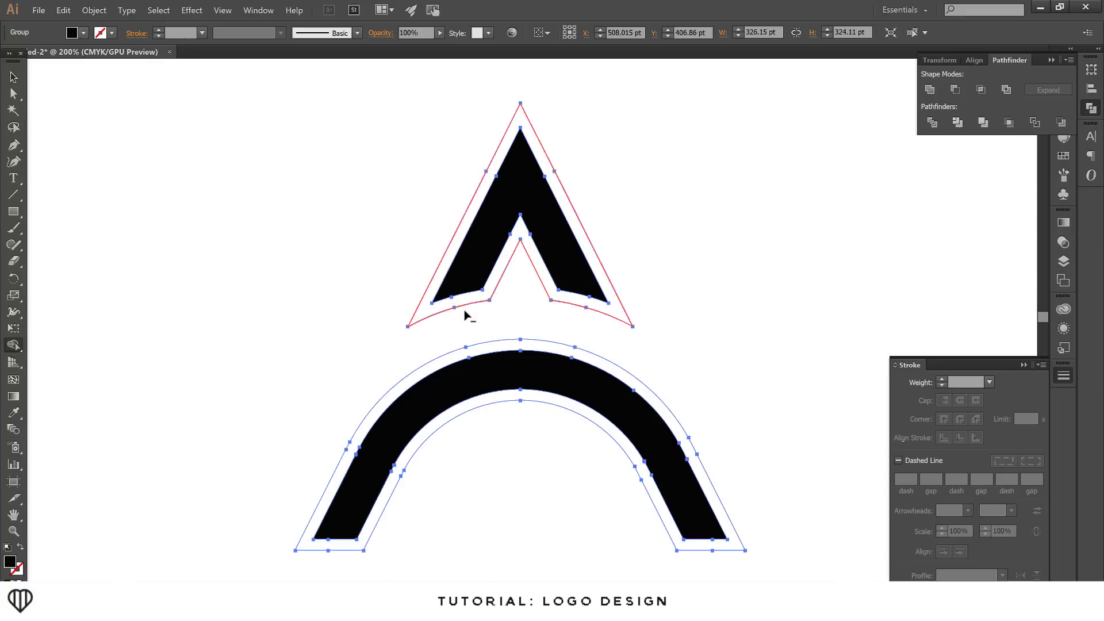
alt+click(430, 313)
alt+click(418, 387)
click(13, 77)
click(247, 262)
scroll(350, 303, down, 2)
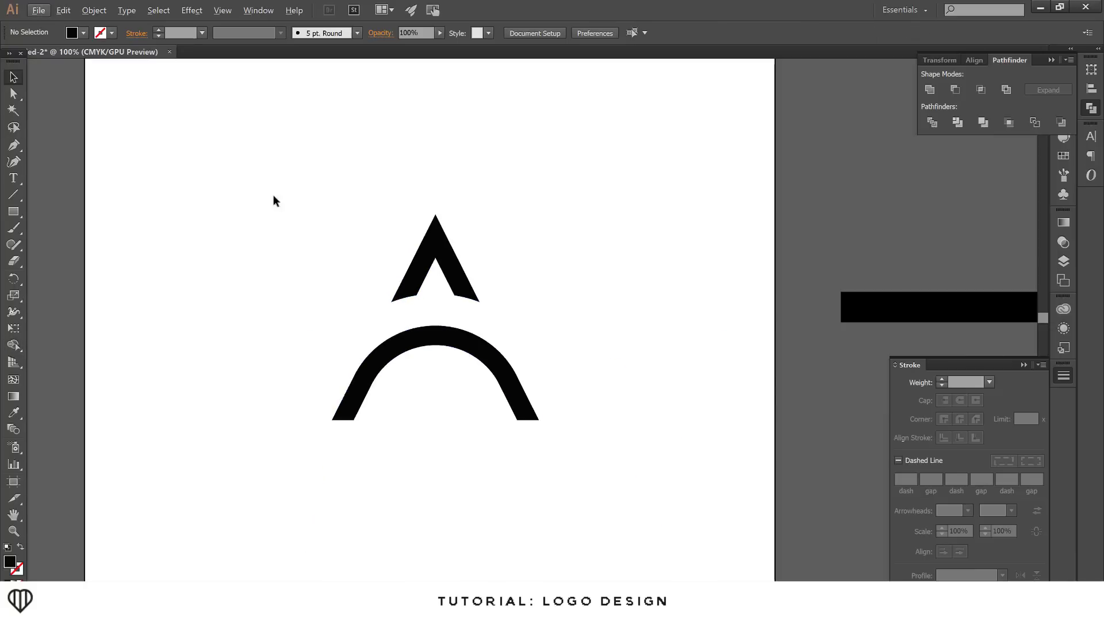
drag(293, 217, 564, 395)
click(560, 394)
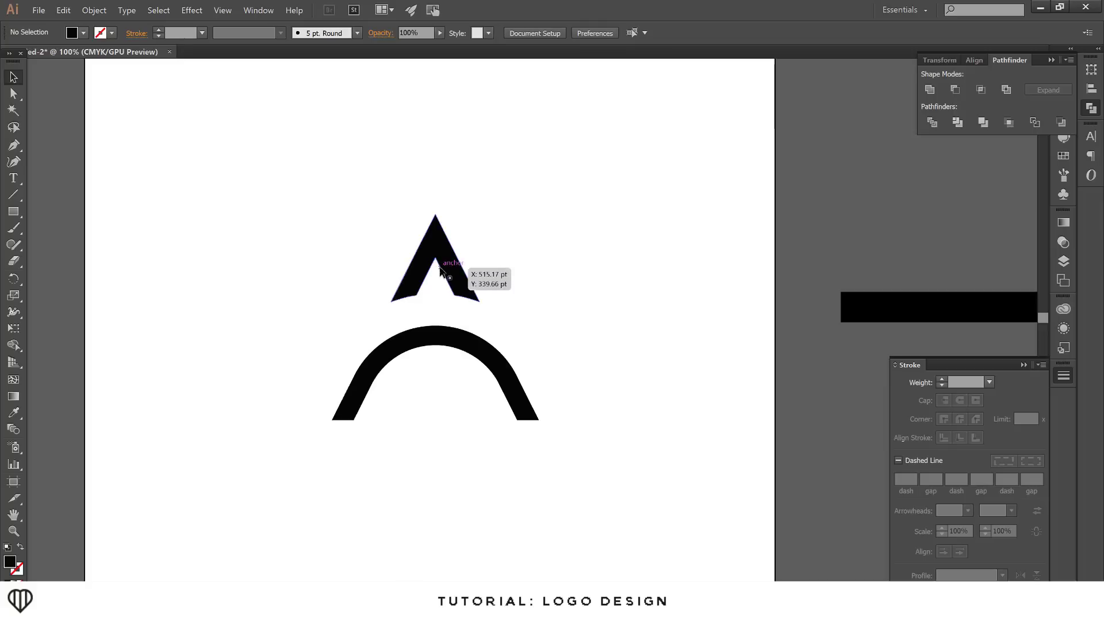
scroll(632, 360, down, 3)
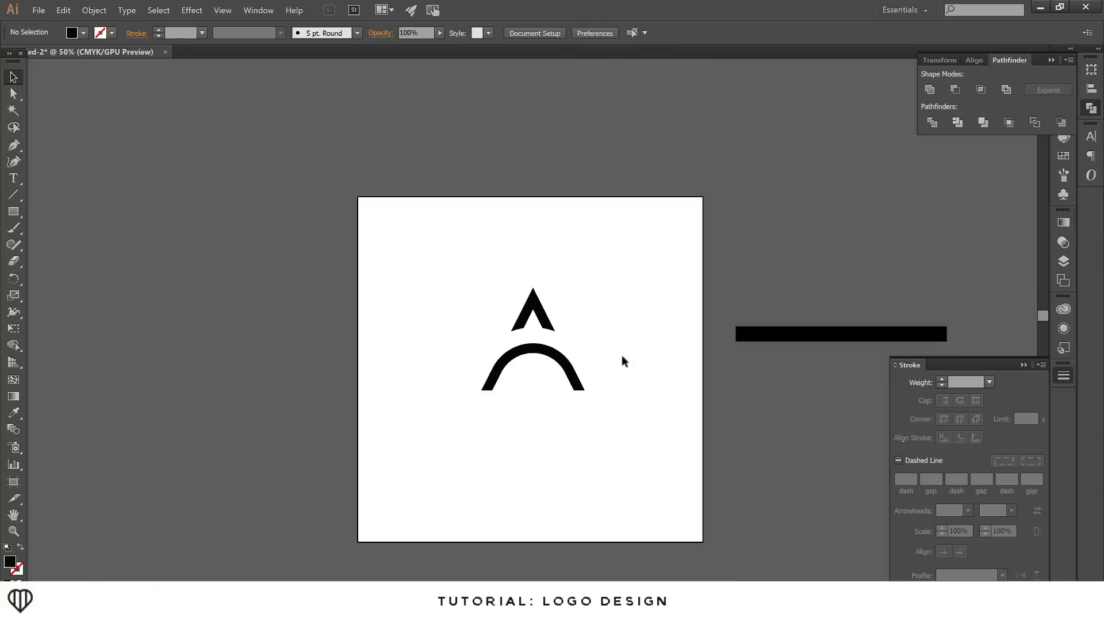
scroll(560, 329, up, 5)
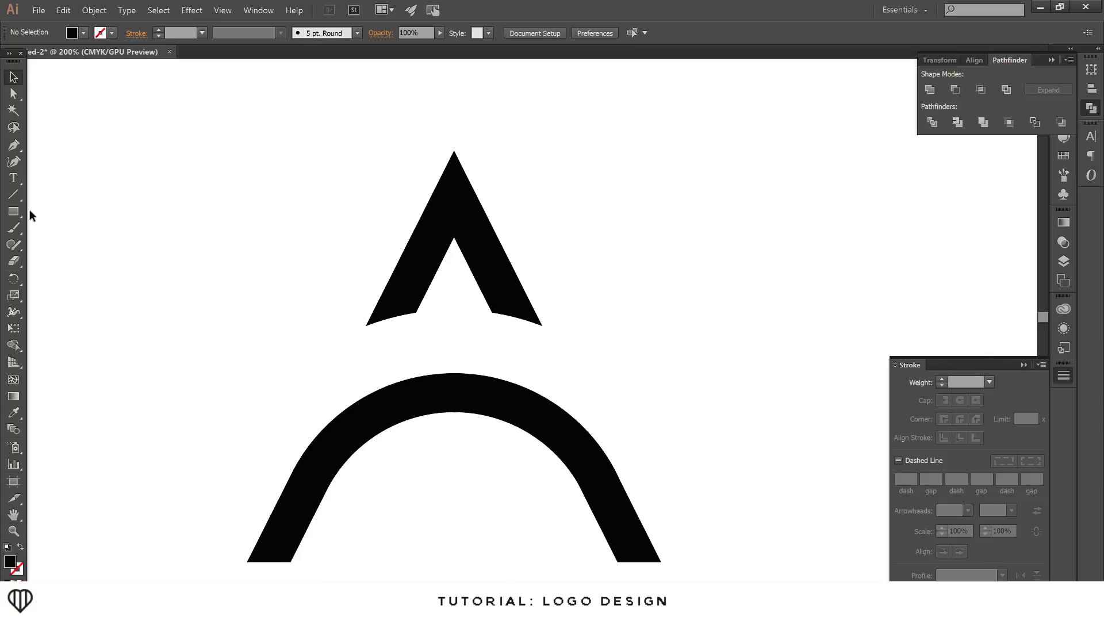
Step: Draw a small black circle and centre it in the chevron's inner notch so it touches both legs
drag(13, 211, 70, 242)
key(l)
drag(126, 206, 460, 279)
click(13, 77)
click(156, 179)
click(457, 331)
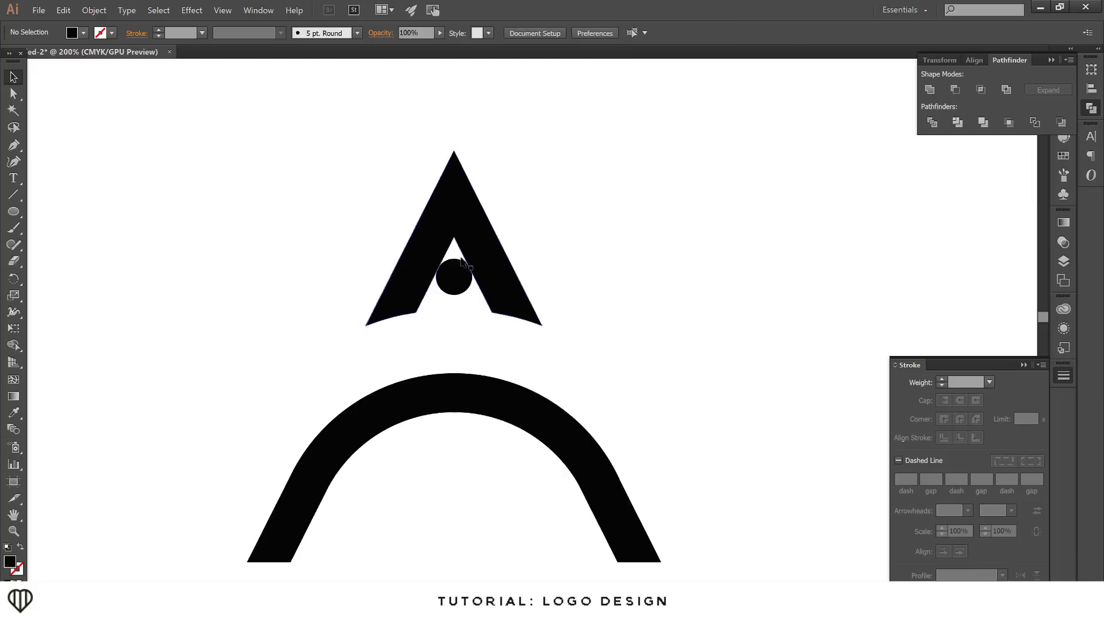
Step: Round the chevron's inner corner with the Shape Builder by filling the gap above the circle and removing the circle
drag(328, 141, 588, 335)
scroll(470, 276, up, 3)
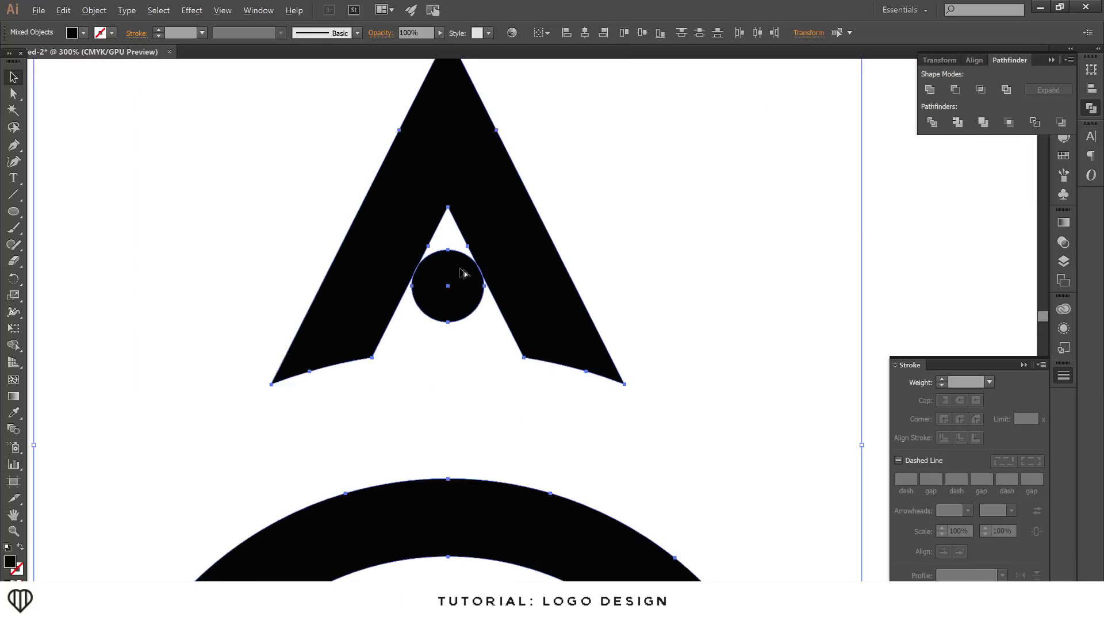
click(14, 345)
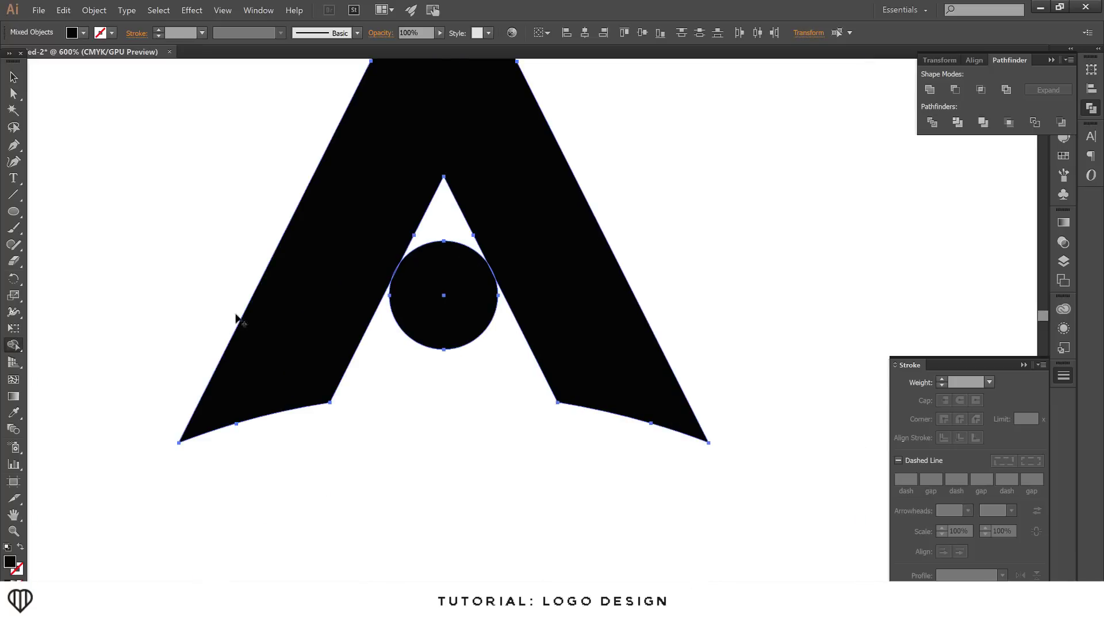
click(442, 228)
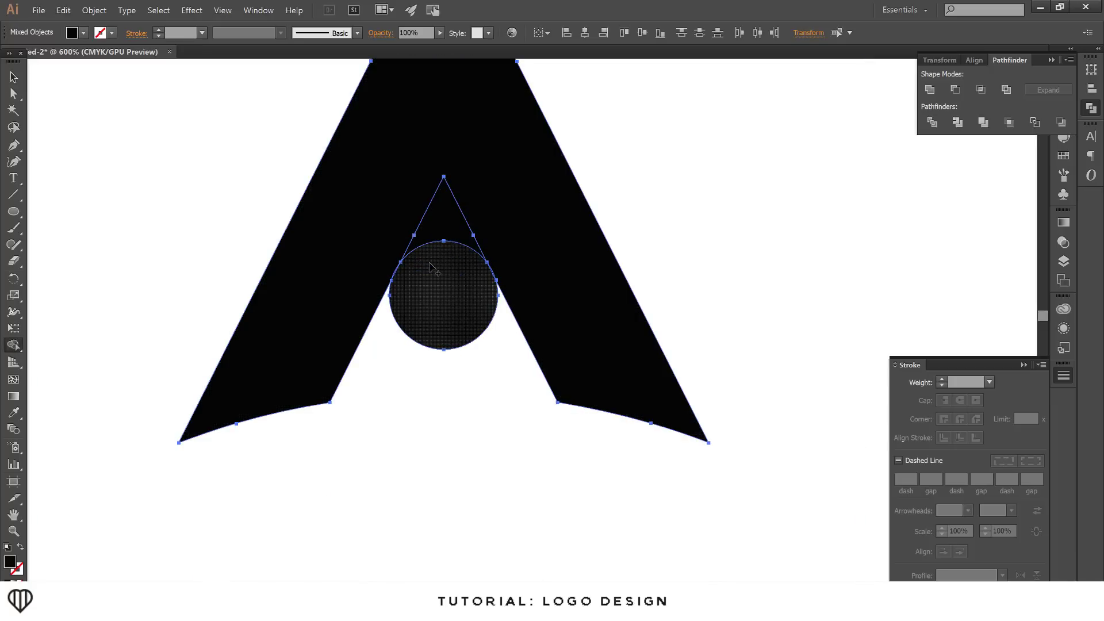
alt+click(440, 292)
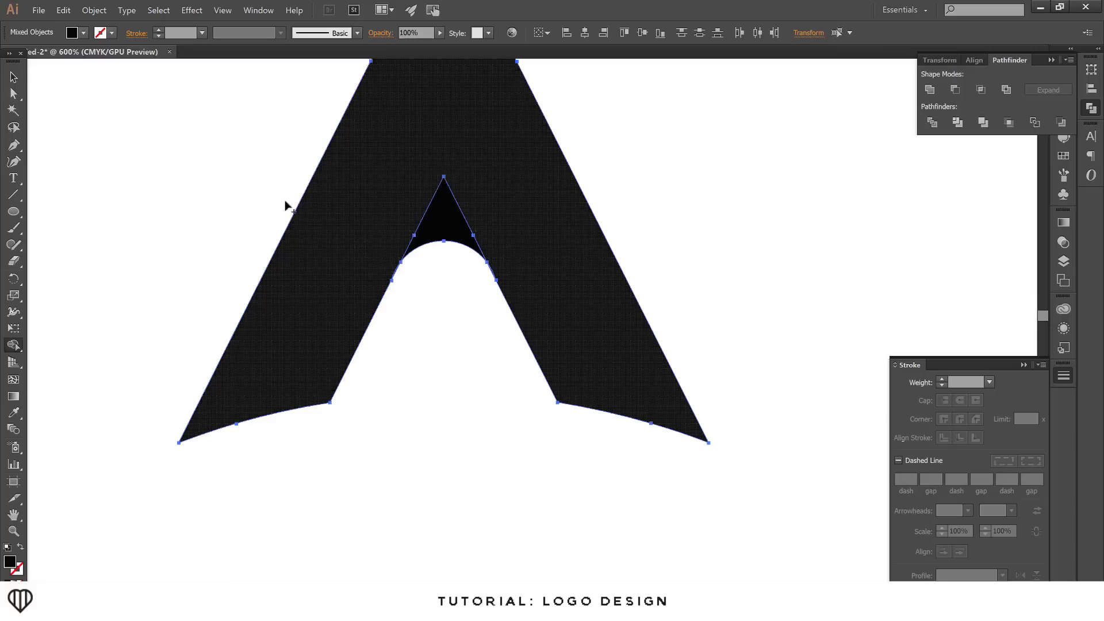
click(14, 77)
click(128, 137)
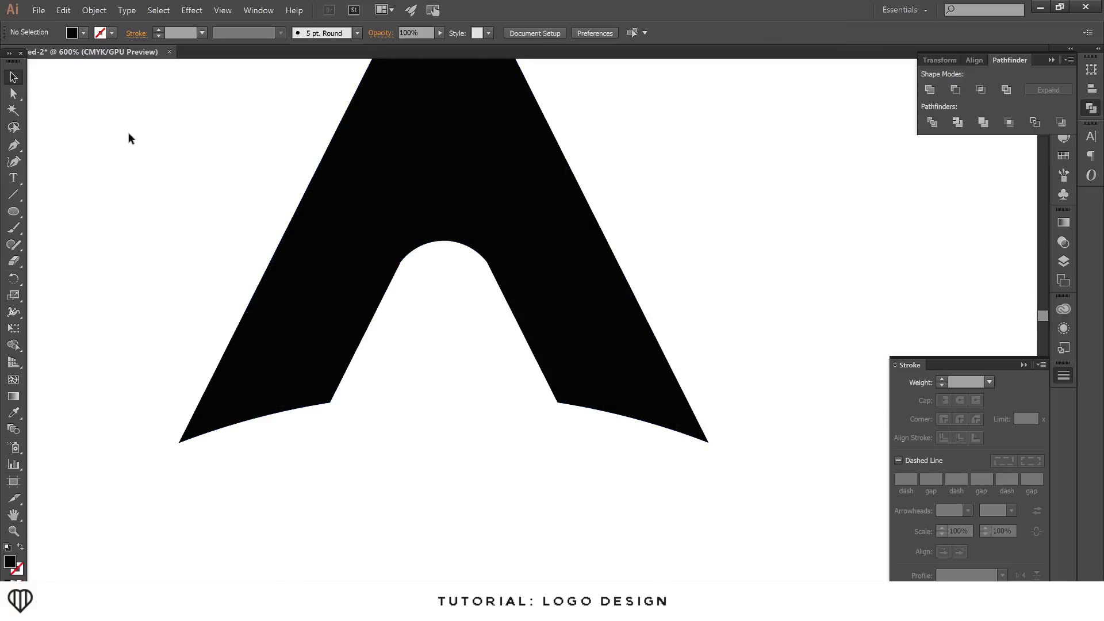
key(ctrl+1)
scroll(592, 377, down, 1)
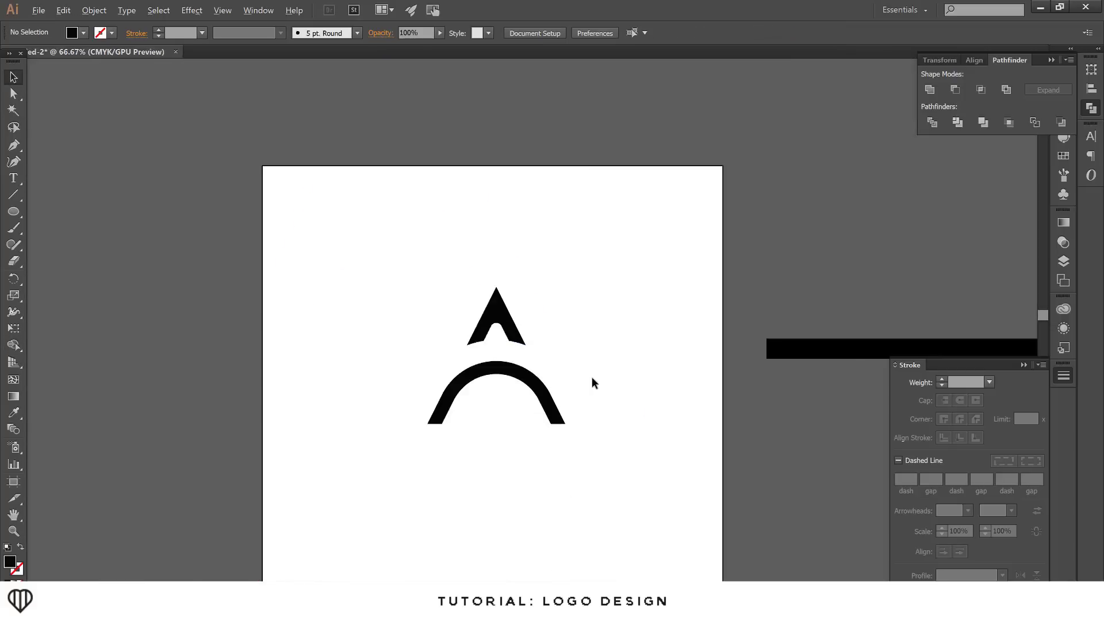
scroll(471, 416, up, 1)
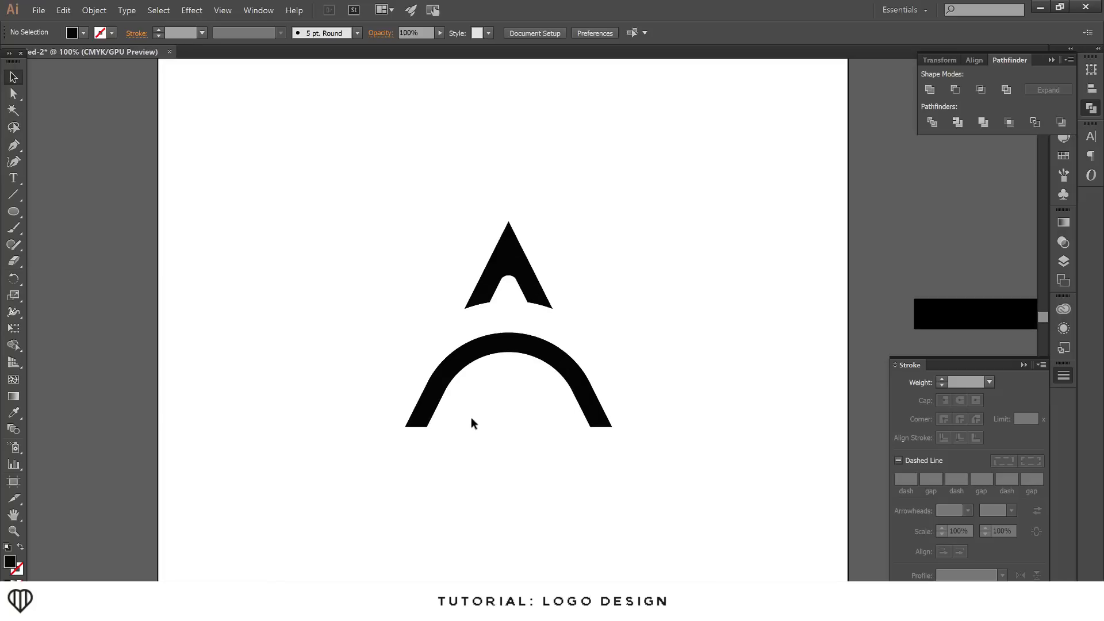